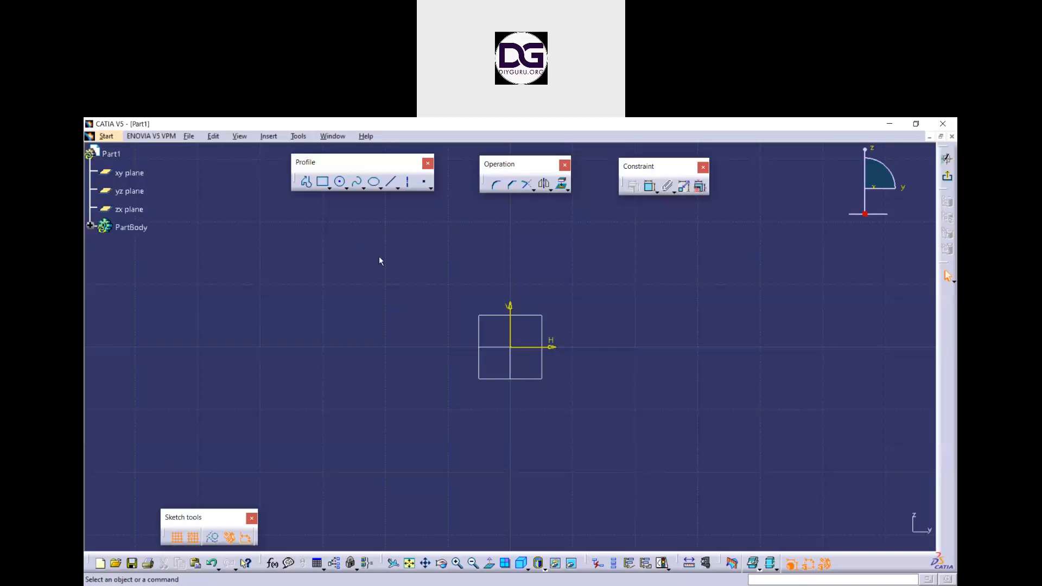
Sketch a rectangle about 20 mm wide and 10 mm high, above and beyond the origin on the positive H side
{"action": "left_click", "coordinate": [307, 182]}
{"action": "left_click", "coordinate": [323, 185]}
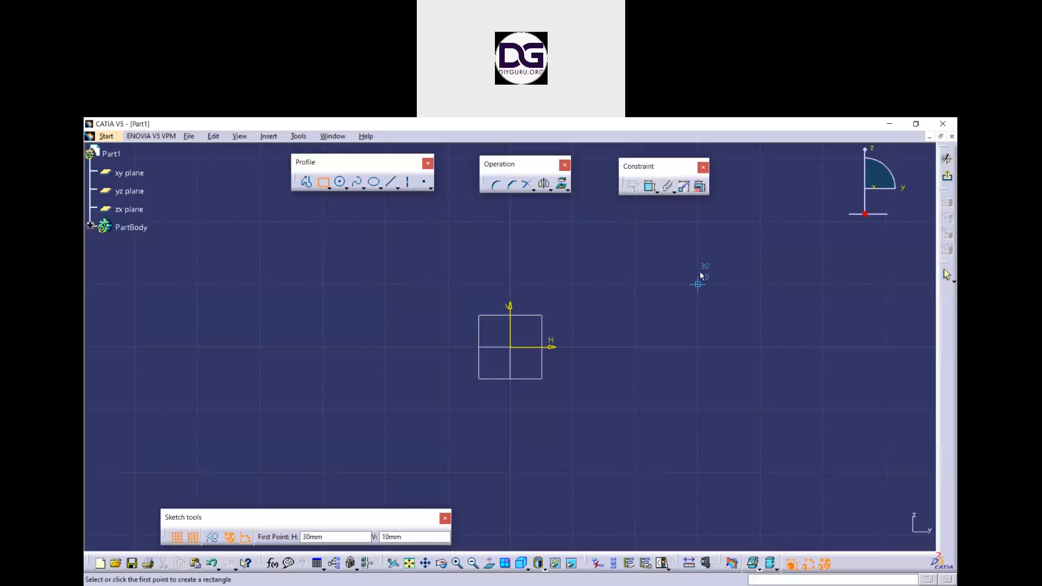
{"action": "left_click", "coordinate": [712, 243]}
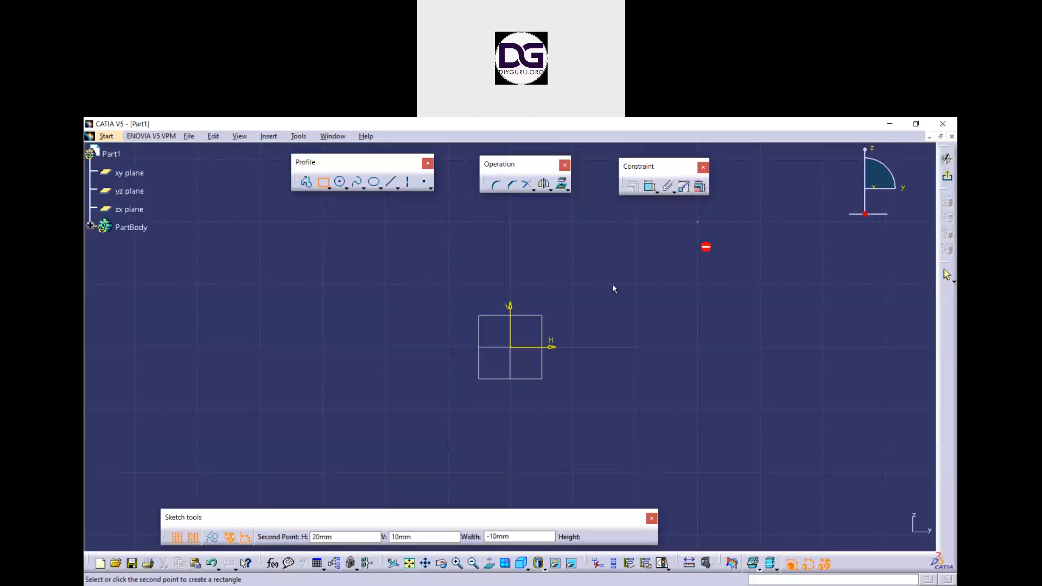
{"action": "left_click", "coordinate": [572, 284]}
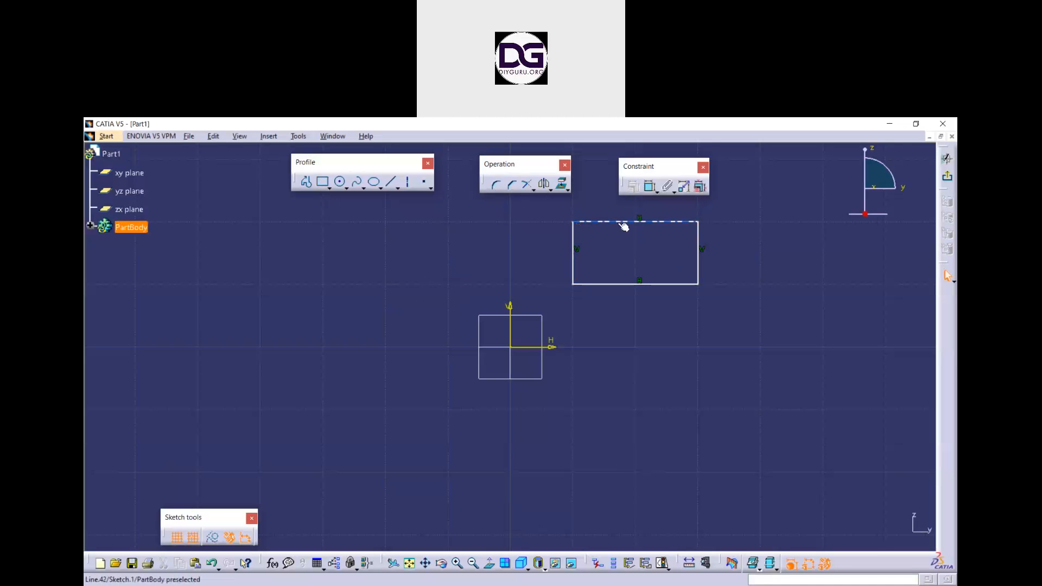
Round the rectangle's upper-left corner with a radius of about 6.5 mm and place its radius dimension outside the profile
{"action": "left_click", "coordinate": [497, 188]}
{"action": "left_click", "coordinate": [596, 222]}
{"action": "left_click", "coordinate": [574, 230]}
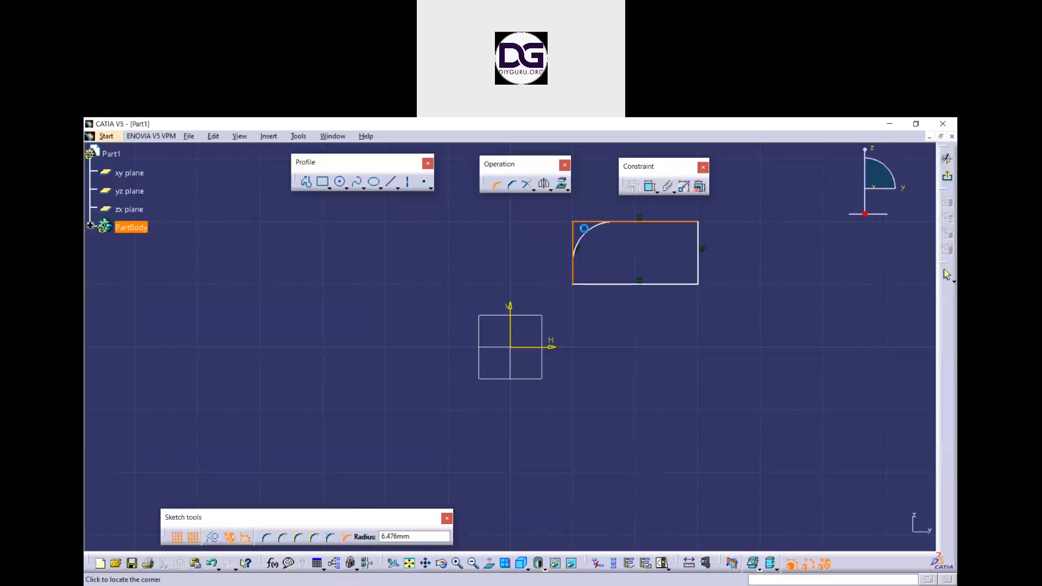
{"action": "left_click", "coordinate": [592, 233]}
{"action": "left_click", "coordinate": [604, 240]}
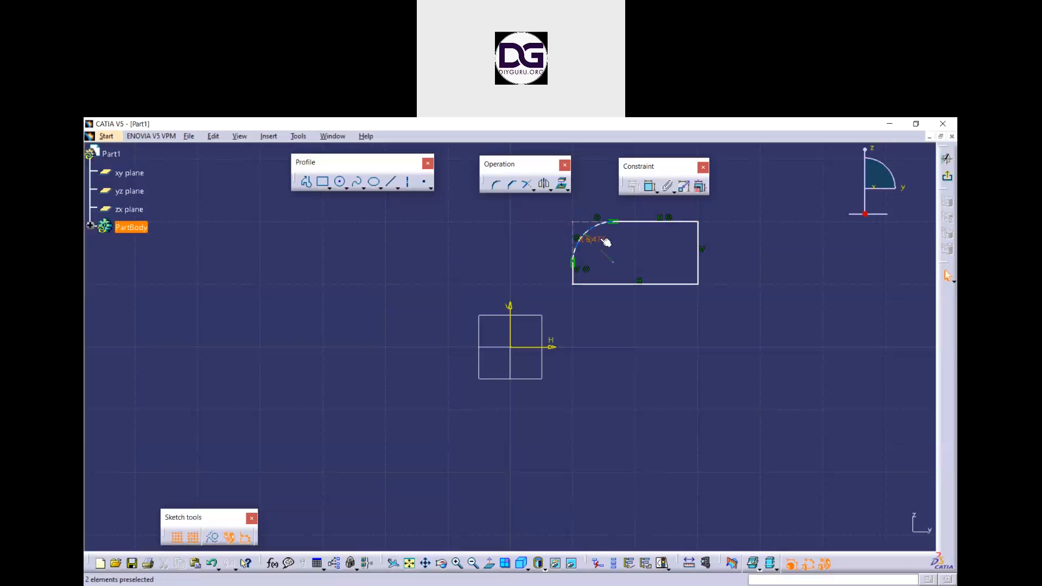
{"action": "left_click_drag", "start_coordinate": [577, 214], "coordinate": [576, 211]}
{"action": "left_click", "coordinate": [496, 237]}
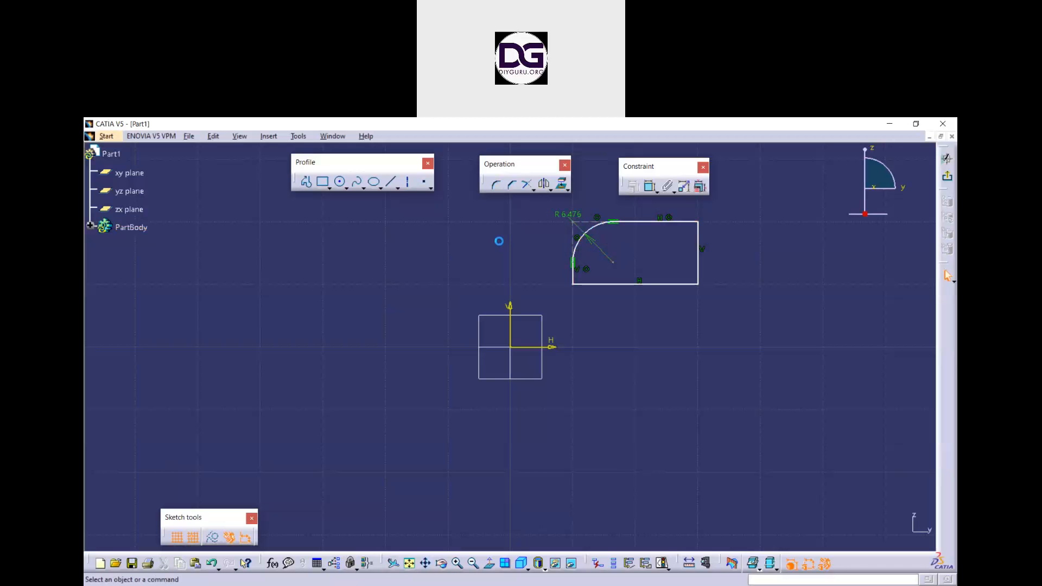
Set the upper-left corner's radius to 2 mm
{"action": "left_click", "coordinate": [574, 217]}
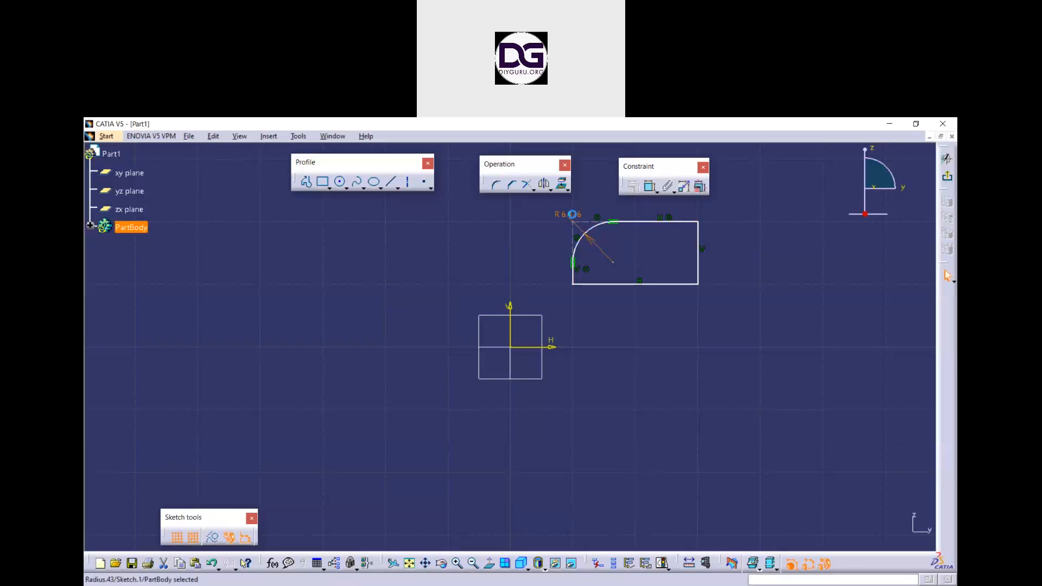
{"action": "double_click", "coordinate": [573, 215]}
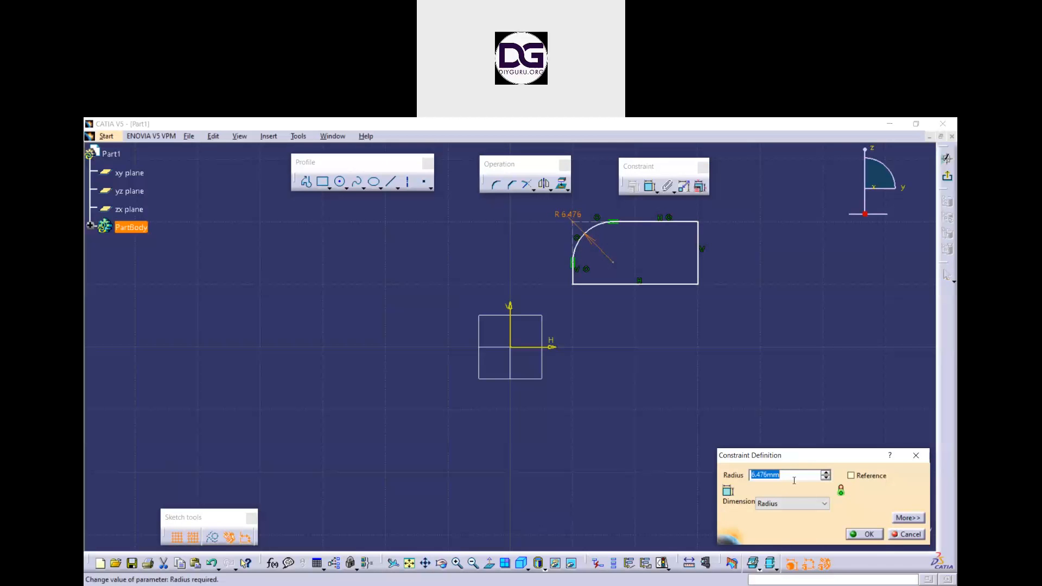
{"action": "type", "text": "2"}
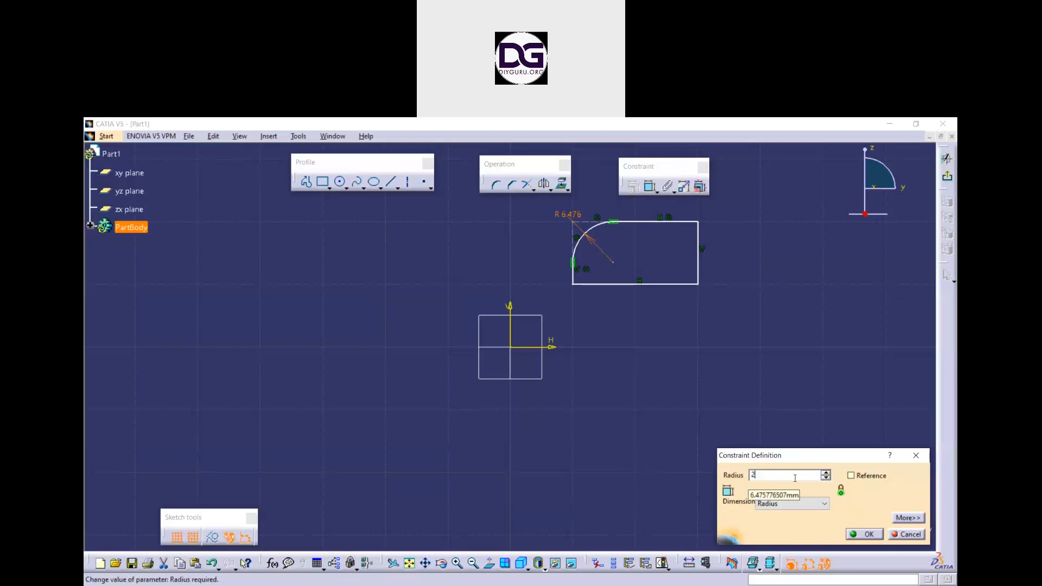
{"action": "key", "text": "Return"}
Round the rectangle's upper-right corner with a radius of about 3.1 mm and place its radius dimension outside the profile
{"action": "mouse_move", "coordinate": [641, 383]}
{"action": "middle_mouse_down"}
{"action": "mouse_move", "coordinate": [651, 315]}
{"action": "mouse_move", "coordinate": [619, 429]}
{"action": "mouse_move", "coordinate": [614, 396]}
{"action": "middle_mouse_up"}
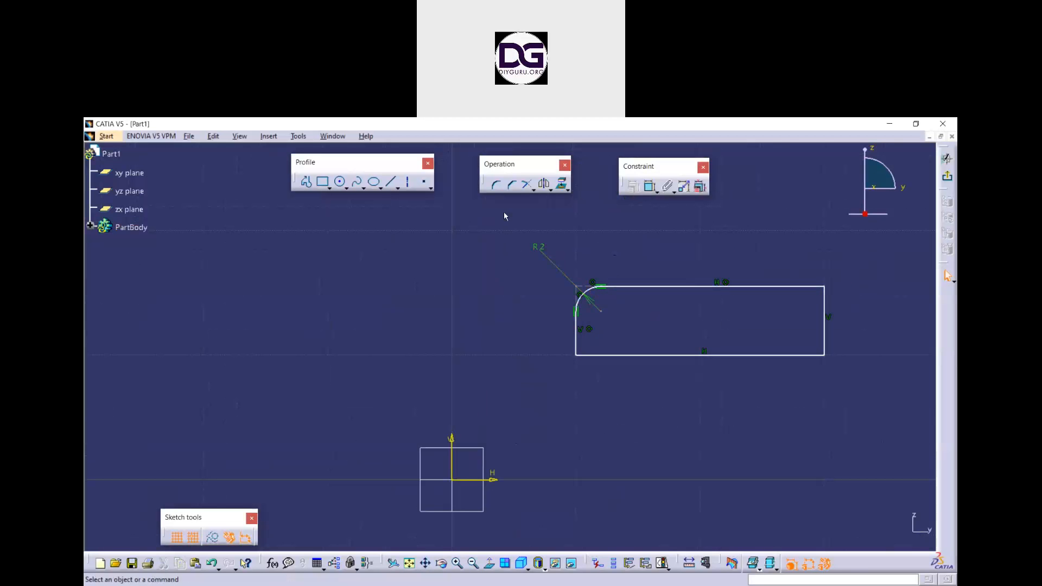
{"action": "left_click", "coordinate": [497, 185]}
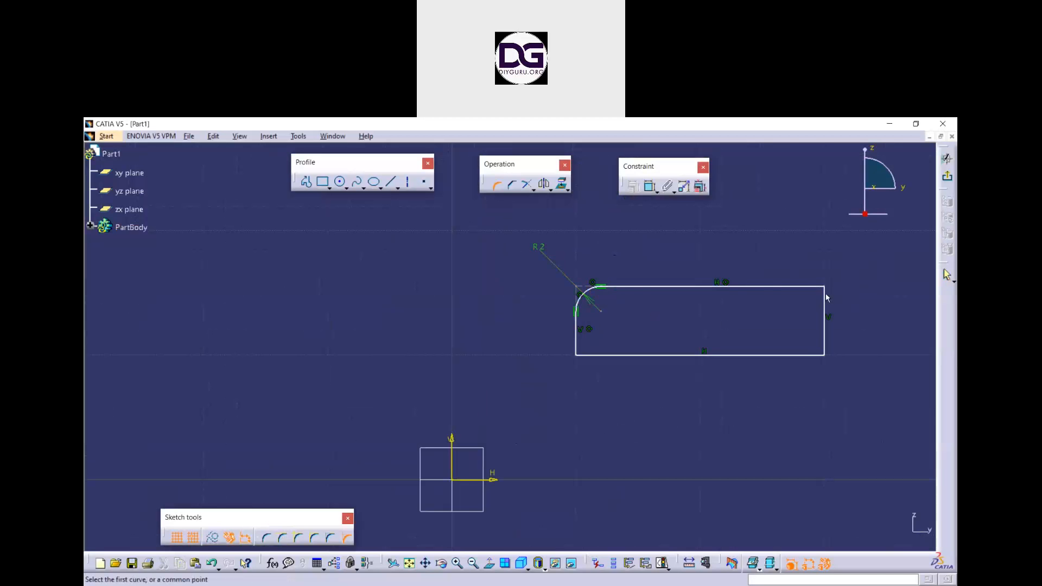
{"action": "left_click", "coordinate": [825, 298]}
{"action": "left_click", "coordinate": [810, 286]}
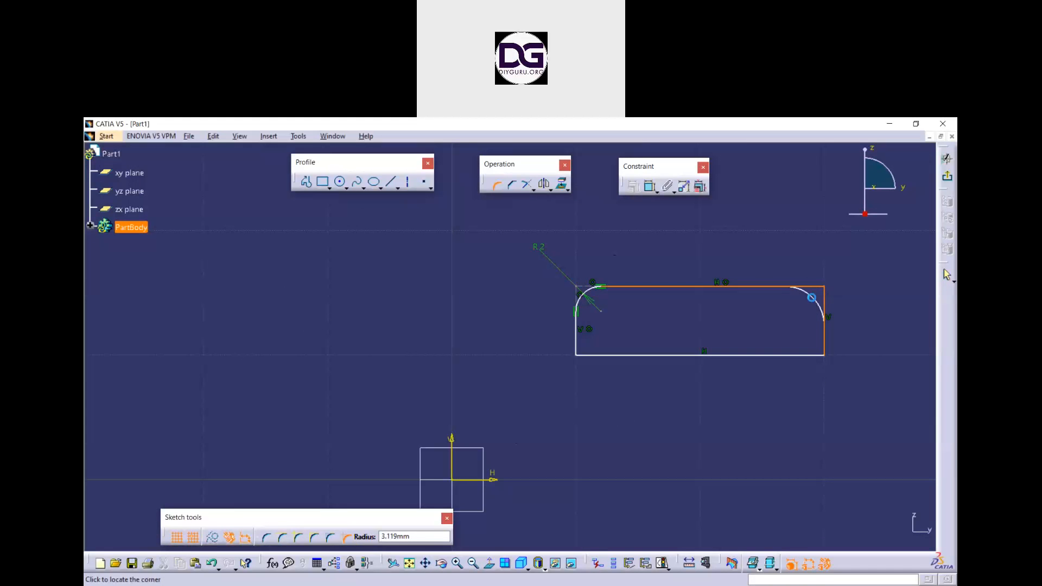
{"action": "left_click", "coordinate": [813, 302]}
{"action": "mouse_move", "coordinate": [813, 306]}
{"action": "left_mouse_down"}
{"action": "mouse_move", "coordinate": [854, 272]}
{"action": "mouse_move", "coordinate": [846, 267]}
{"action": "left_mouse_up"}
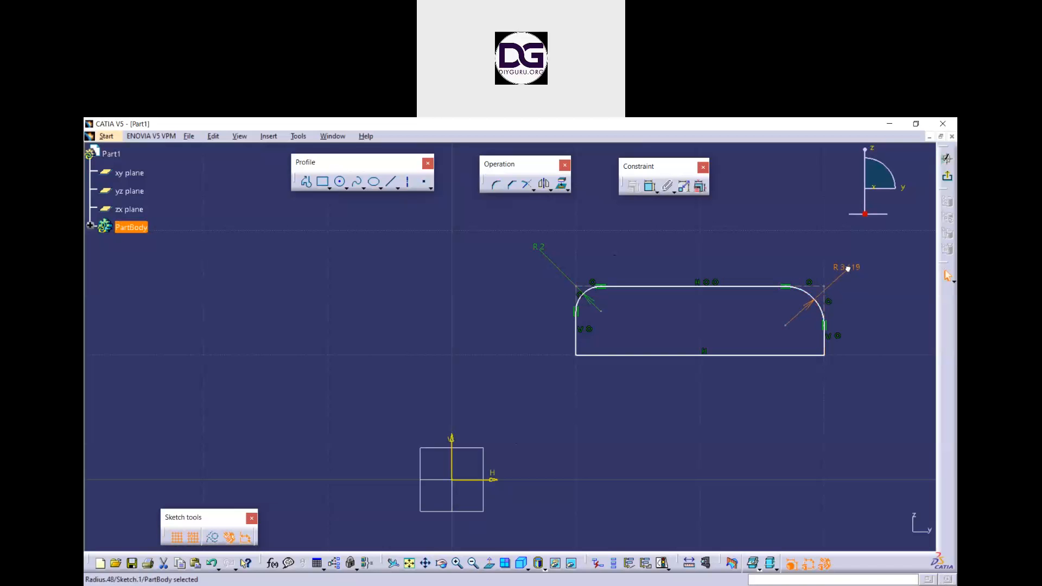
{"action": "left_click", "coordinate": [864, 295]}
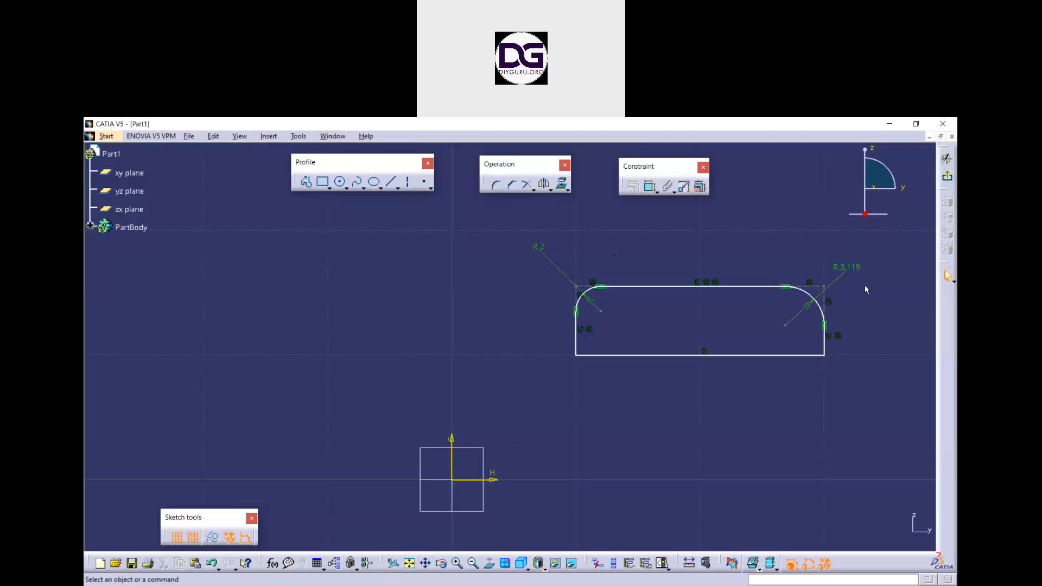
Switch the upper-right corner's dimension from radius to diameter and set it to 3 mm
{"action": "double_click", "coordinate": [849, 267]}
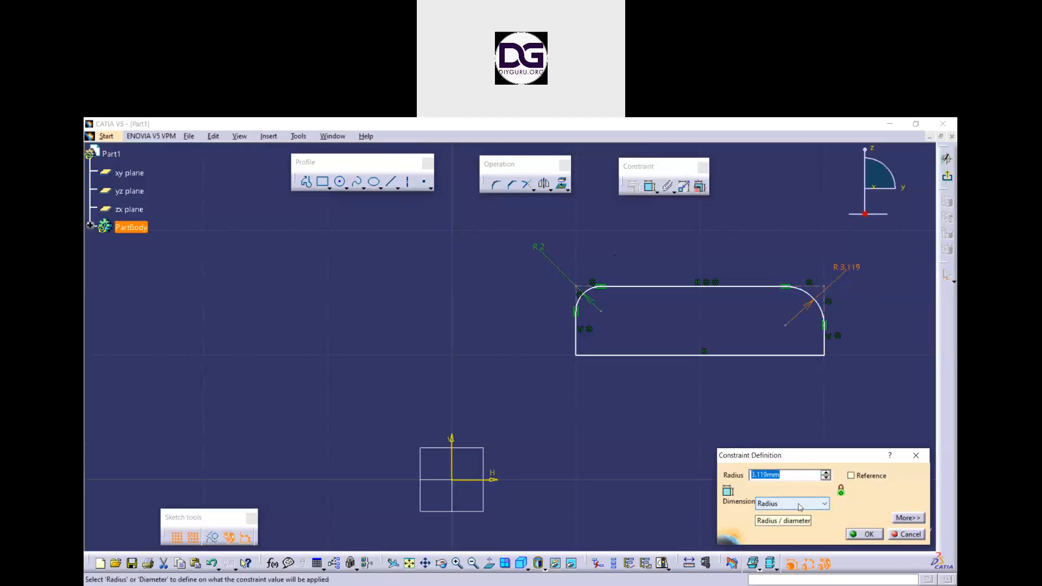
{"action": "left_click", "coordinate": [800, 504]}
{"action": "left_click", "coordinate": [793, 522]}
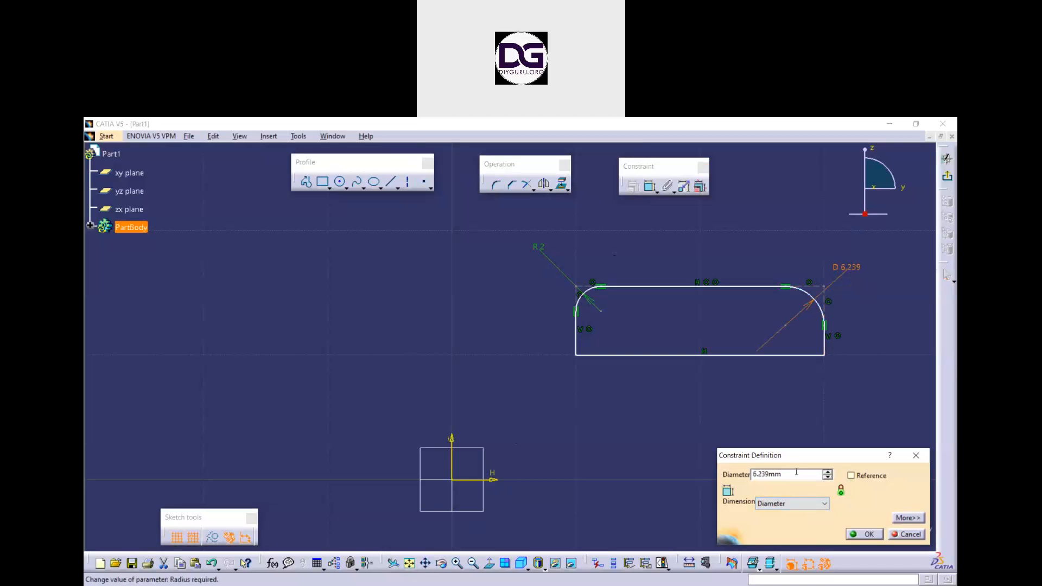
{"action": "left_click_drag", "start_coordinate": [790, 473], "coordinate": [709, 476]}
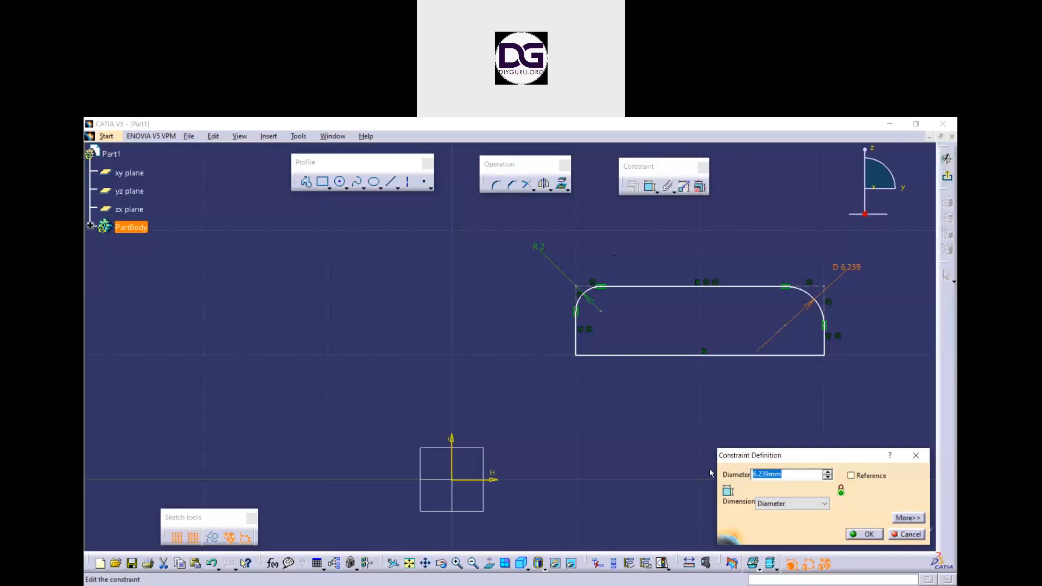
{"action": "type", "text": "3"}
{"action": "key", "text": "Return"}
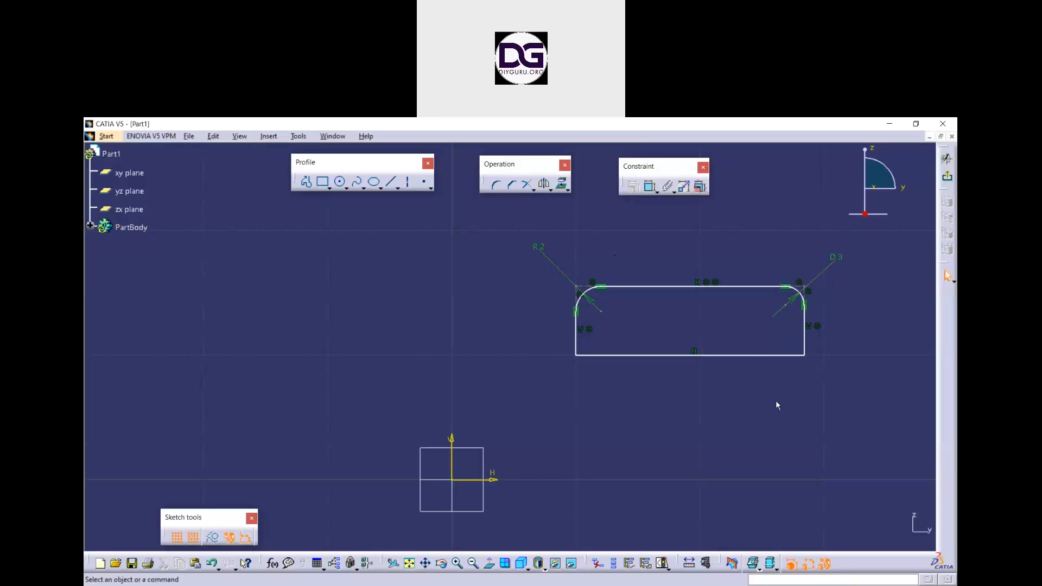
Chamfer the rectangle's lower-left corner at 45 degrees with a length of about 3.4 mm
{"action": "mouse_move", "coordinate": [827, 417]}
{"action": "middle_mouse_down", "text": "ctrl"}
{"action": "mouse_move", "coordinate": [827, 389]}
{"action": "mouse_move", "coordinate": [837, 408]}
{"action": "middle_mouse_up", "text": "ctrl"}
{"action": "scroll", "coordinate": [808, 285], "scroll_direction": "up", "scroll_amount": 1}
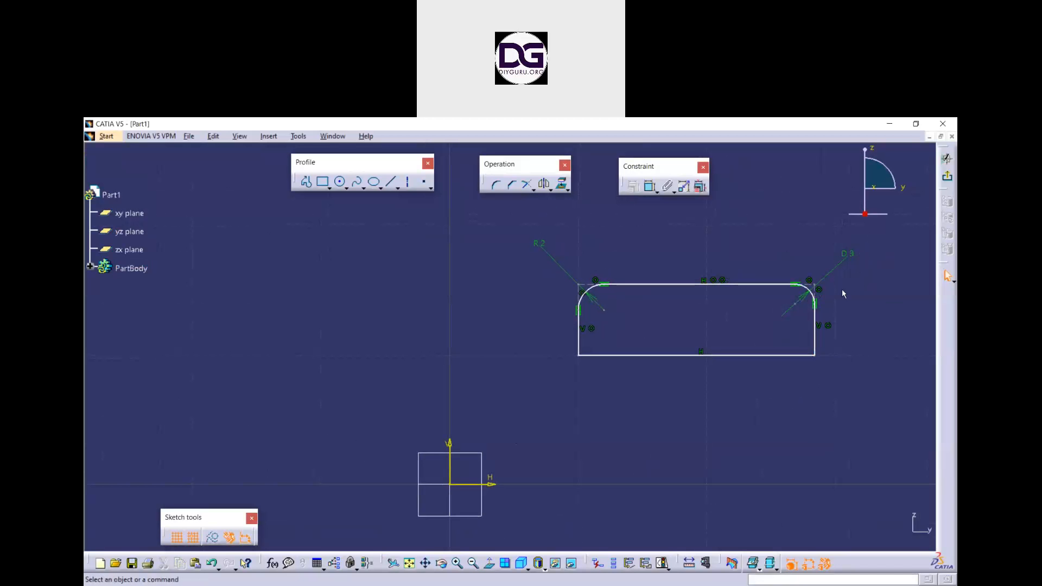
{"action": "left_click", "coordinate": [511, 186]}
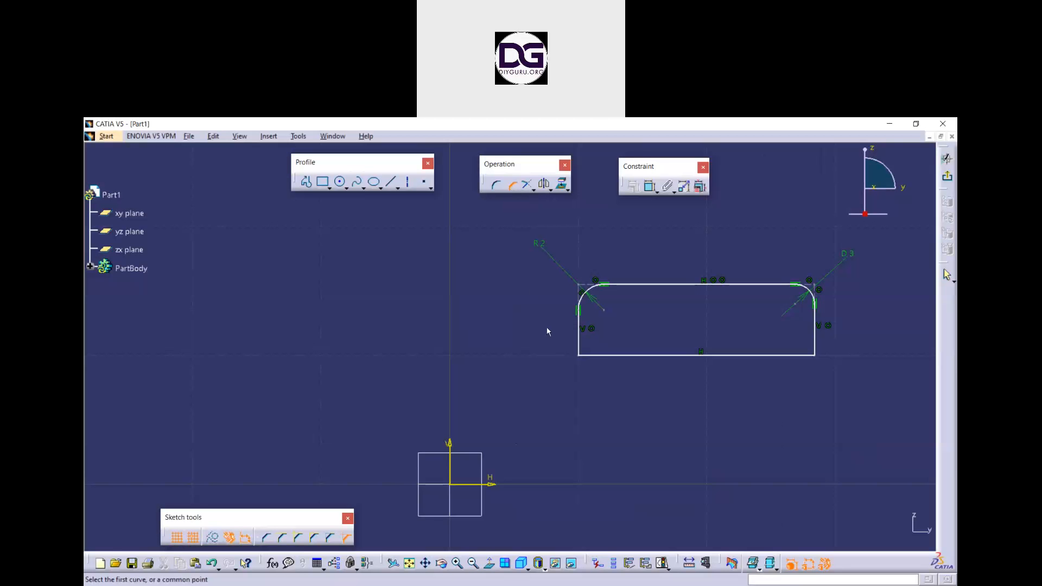
{"action": "left_click", "coordinate": [580, 336]}
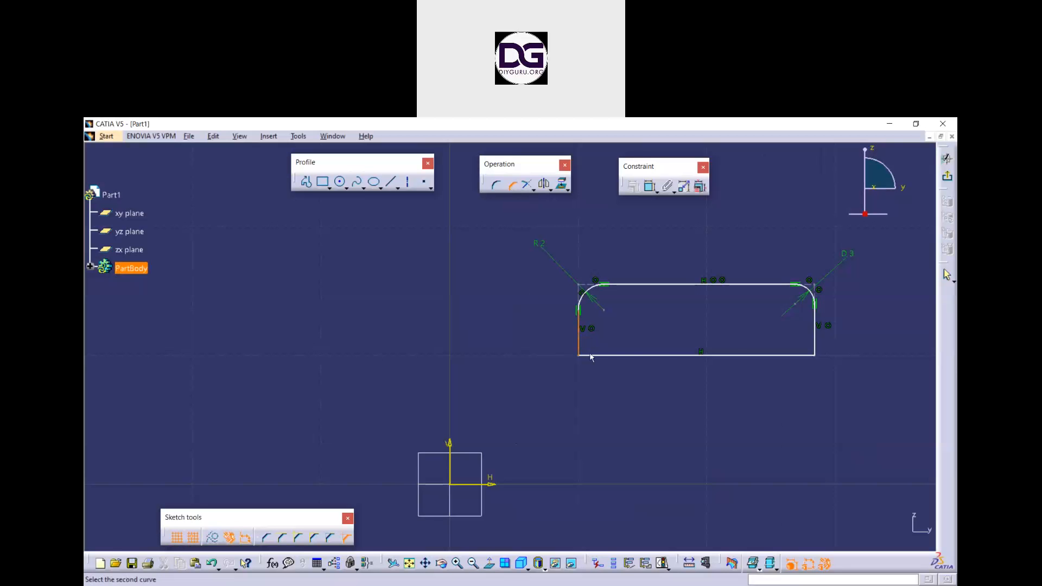
{"action": "left_click", "coordinate": [596, 355]}
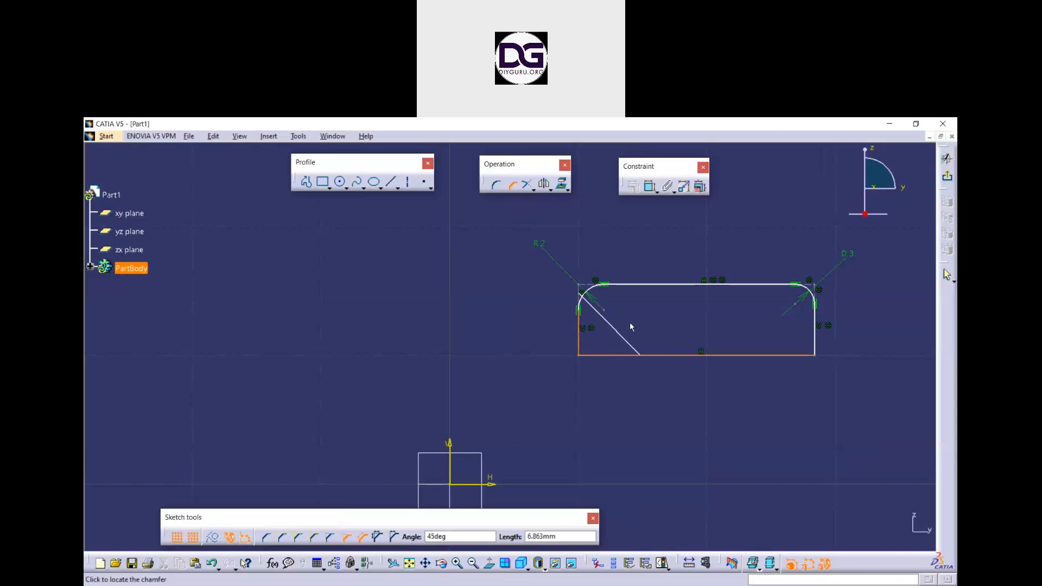
{"action": "left_click", "coordinate": [600, 343]}
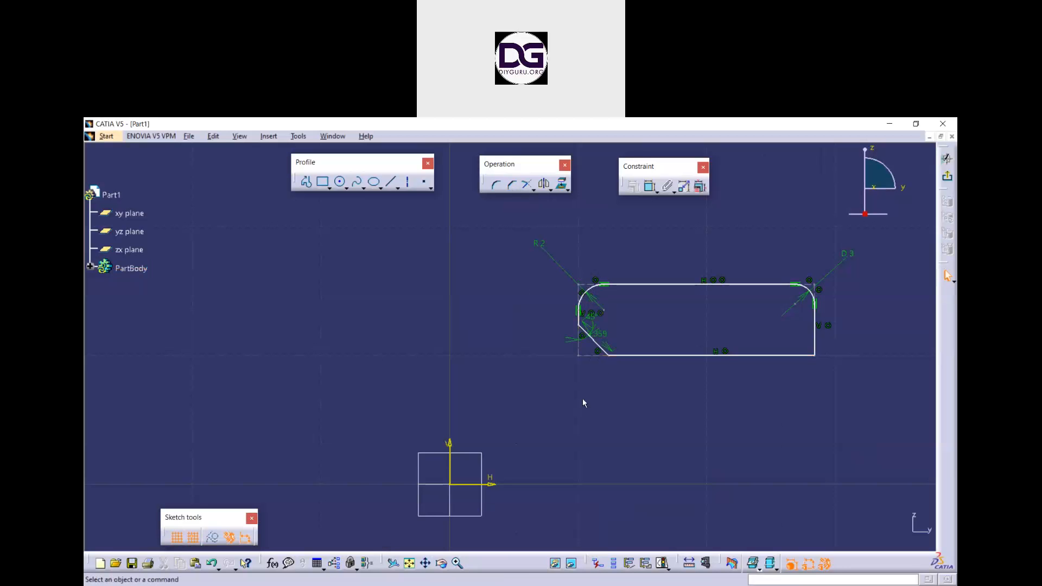
Move the chamfer's angle and length dimensions outside the profile so they can be read separately
{"action": "left_click", "coordinate": [593, 319]}
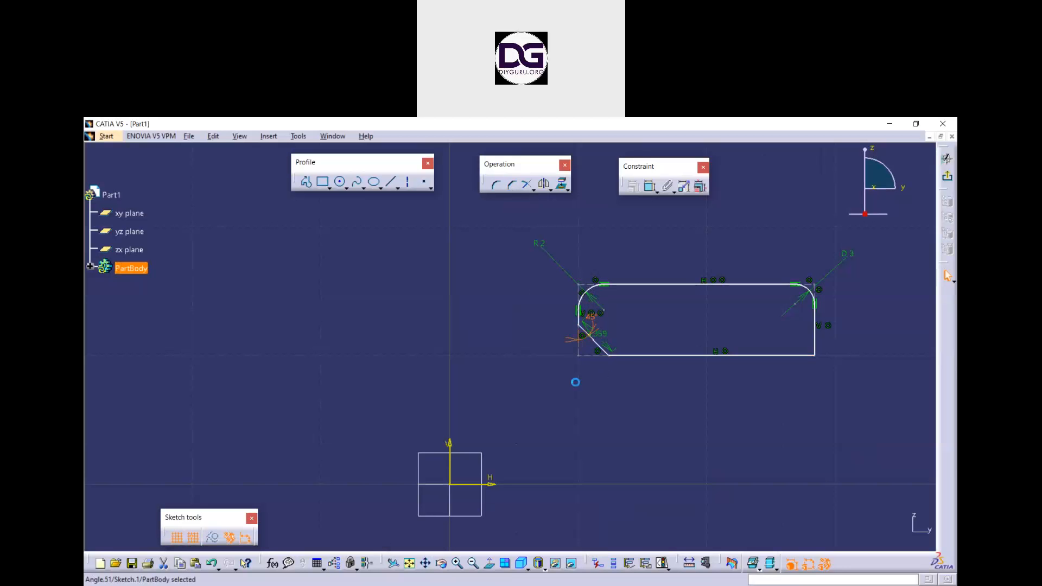
{"action": "left_click_drag", "start_coordinate": [551, 388], "coordinate": [489, 382]}
{"action": "left_click_drag", "start_coordinate": [606, 339], "coordinate": [551, 402]}
{"action": "left_click_drag", "start_coordinate": [598, 368], "coordinate": [559, 394]}
{"action": "left_click", "coordinate": [617, 393]}
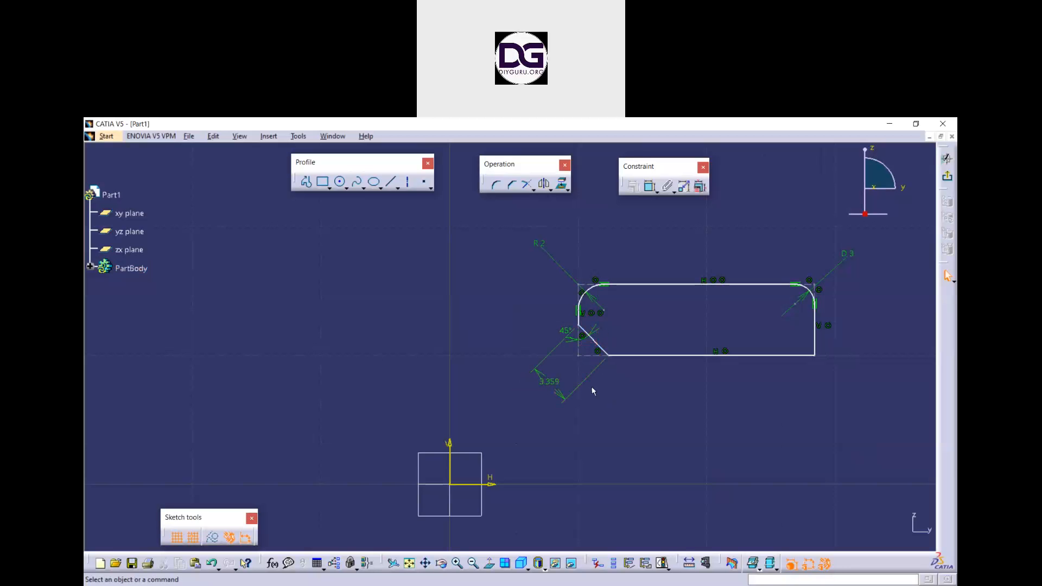
Set the chamfer's length to 2 mm and its angle to 60 degrees
{"action": "double_click", "coordinate": [553, 381]}
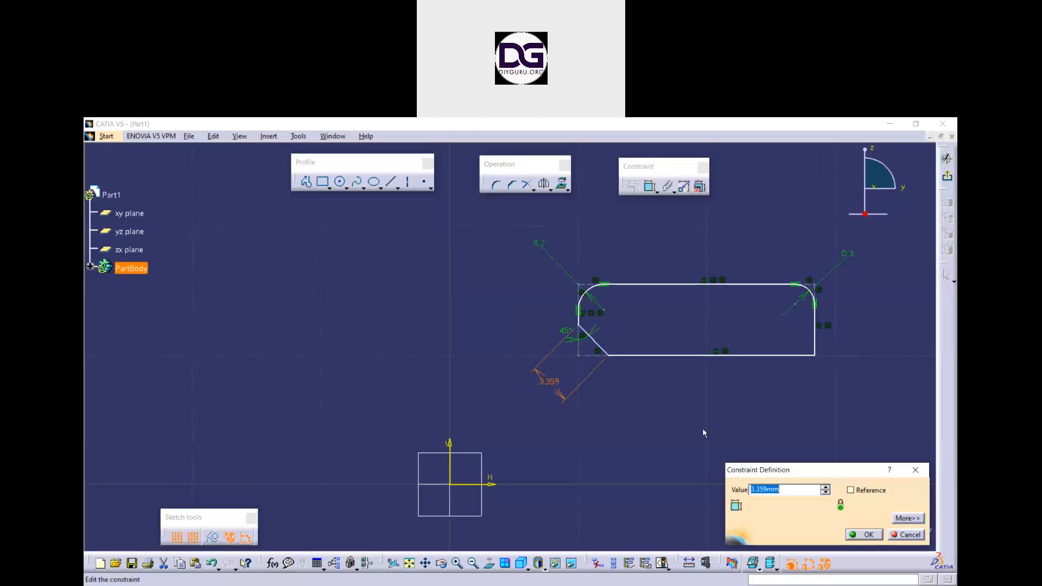
{"action": "type", "text": "2"}
{"action": "key", "text": "Return"}
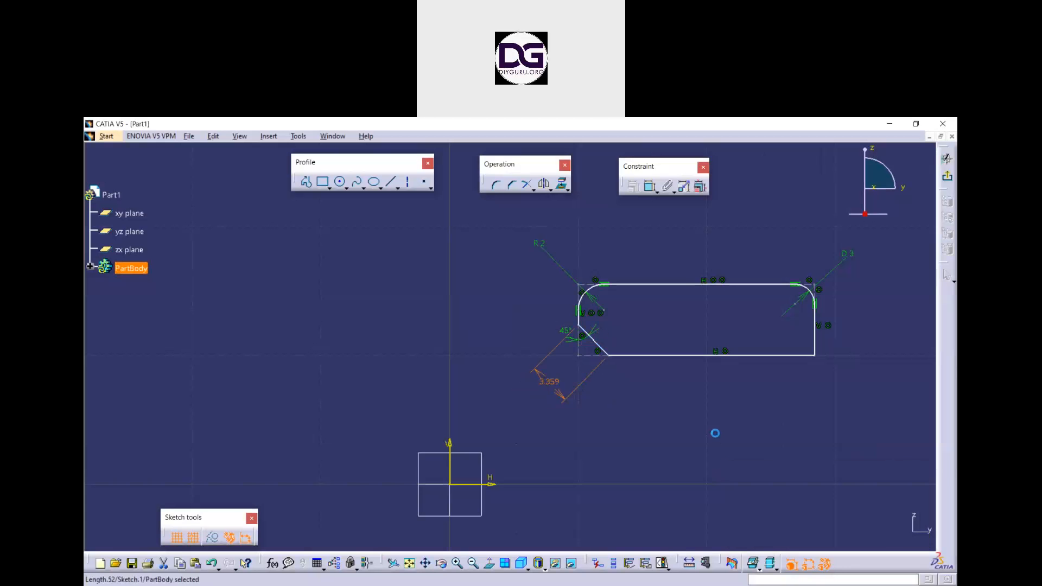
{"action": "double_click", "coordinate": [578, 340]}
{"action": "type", "text": "60"}
{"action": "key", "text": "Return"}
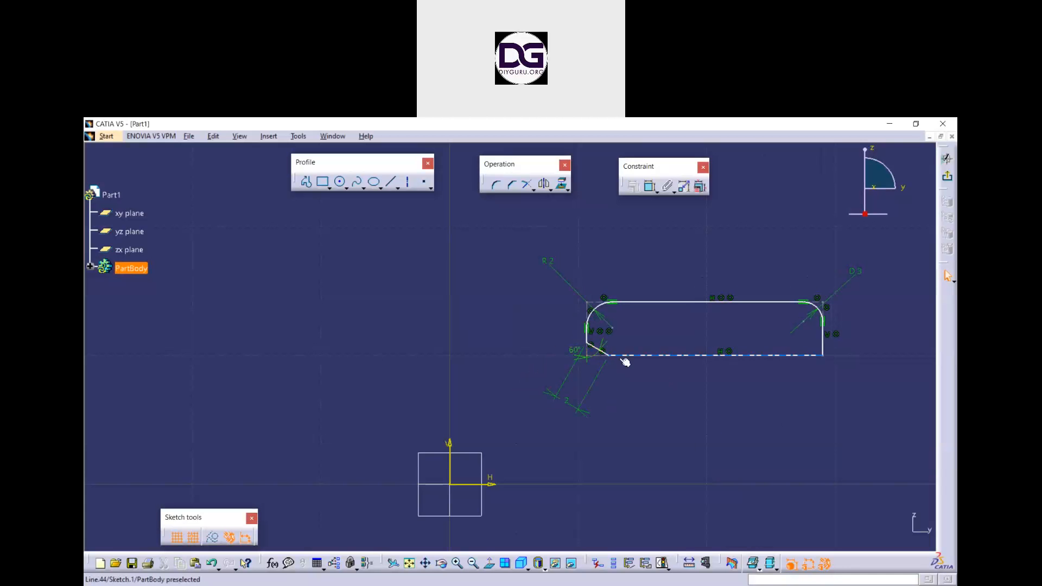
Pull the profile's lower horizontal edge downward to make the profile taller
{"action": "middle_click_drag", "start_coordinate": [691, 441], "coordinate": [677, 363]}
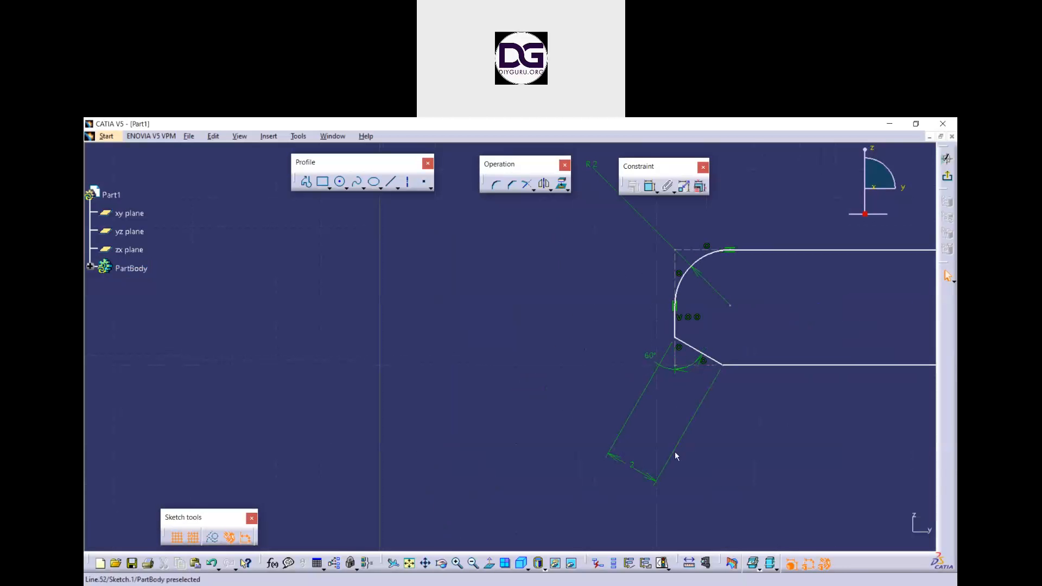
{"action": "mouse_move", "coordinate": [768, 409]}
{"action": "middle_mouse_down", "text": "ctrl"}
{"action": "mouse_move", "coordinate": [767, 424]}
{"action": "mouse_move", "coordinate": [749, 416]}
{"action": "middle_mouse_up", "text": "ctrl"}
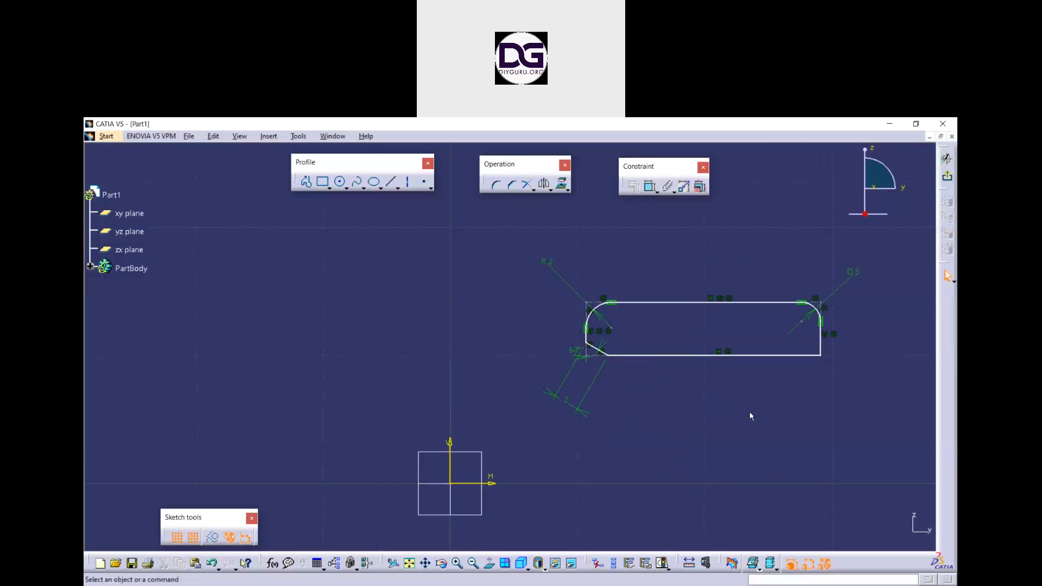
{"action": "left_click", "coordinate": [638, 375]}
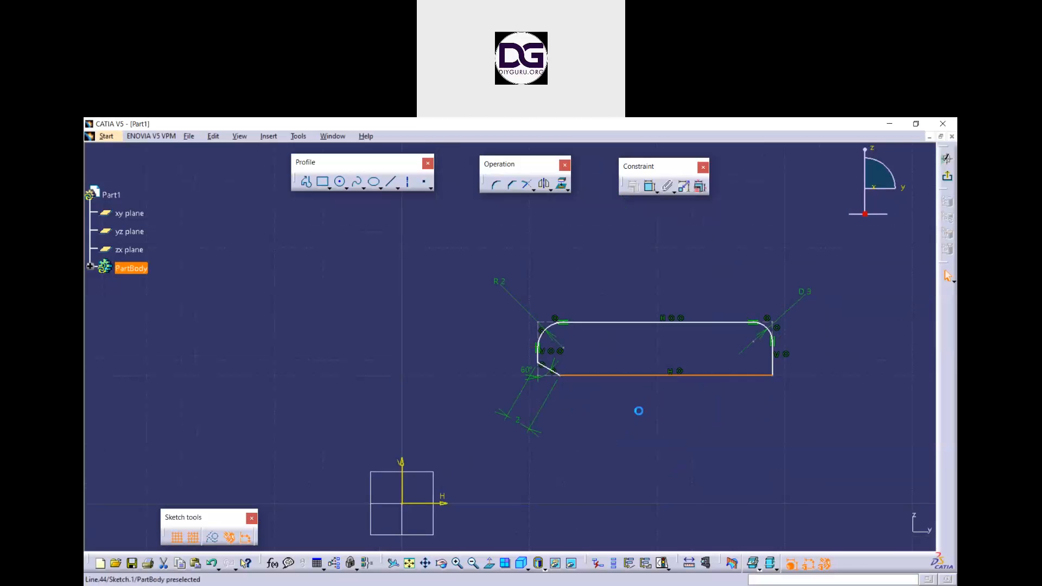
{"action": "mouse_move", "coordinate": [641, 435]}
{"action": "left_mouse_down"}
{"action": "mouse_move", "coordinate": [638, 452]}
{"action": "mouse_move", "coordinate": [637, 426]}
{"action": "mouse_move", "coordinate": [635, 437]}
{"action": "left_mouse_up"}
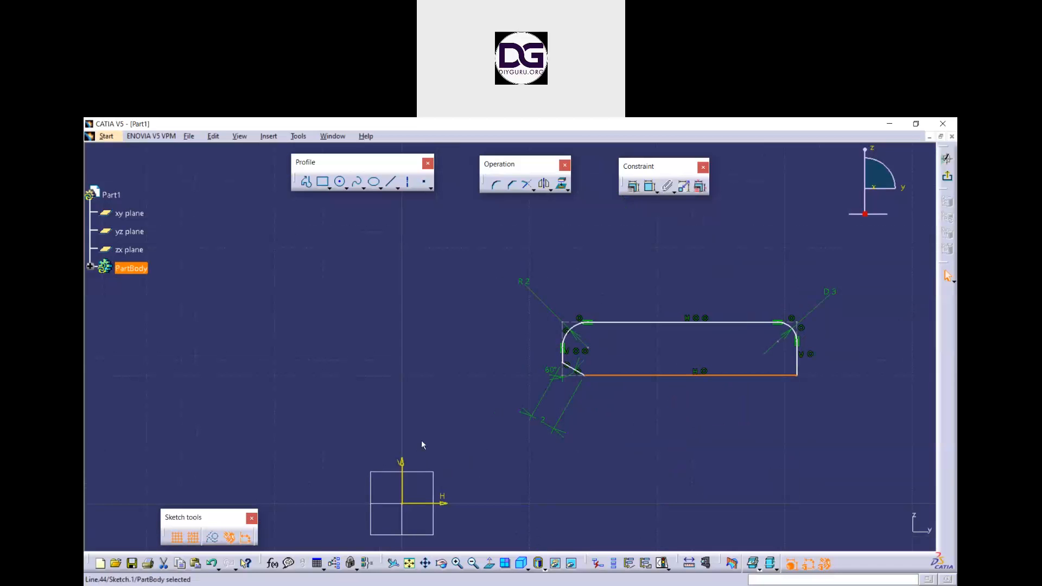
{"action": "left_click", "coordinate": [579, 137]}
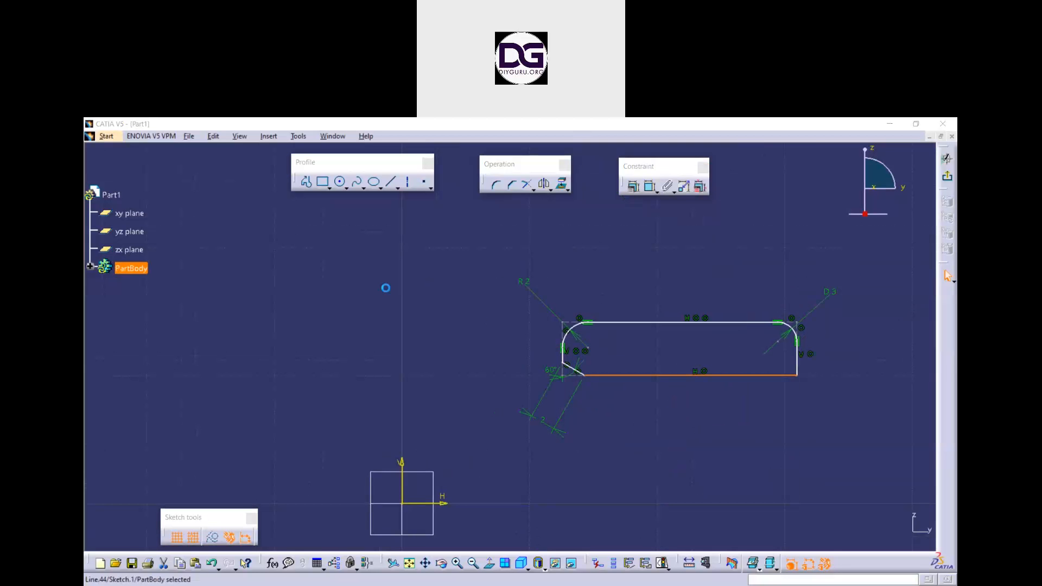
{"action": "left_click", "coordinate": [385, 286]}
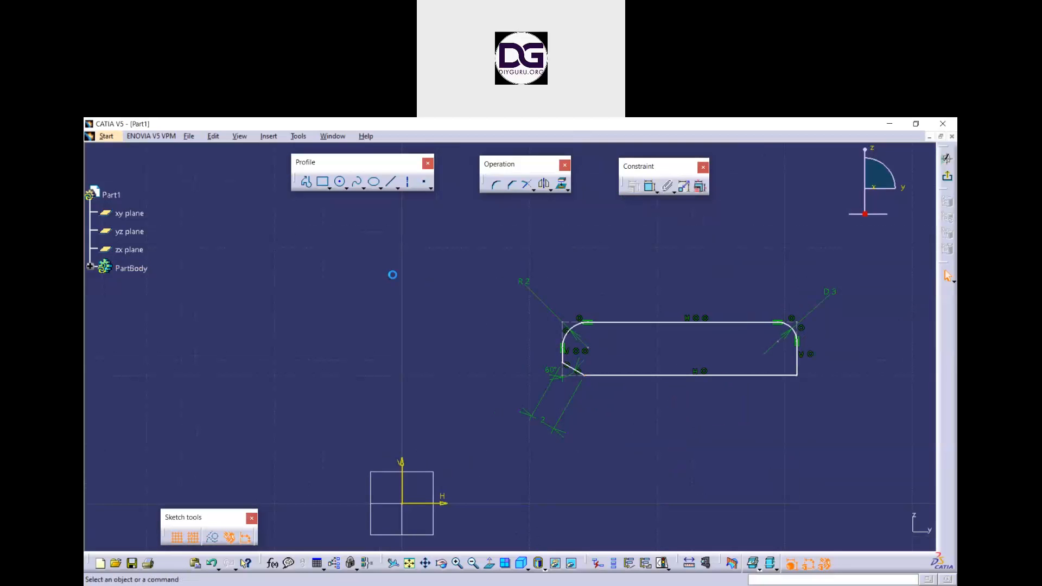
{"action": "left_click", "coordinate": [589, 133]}
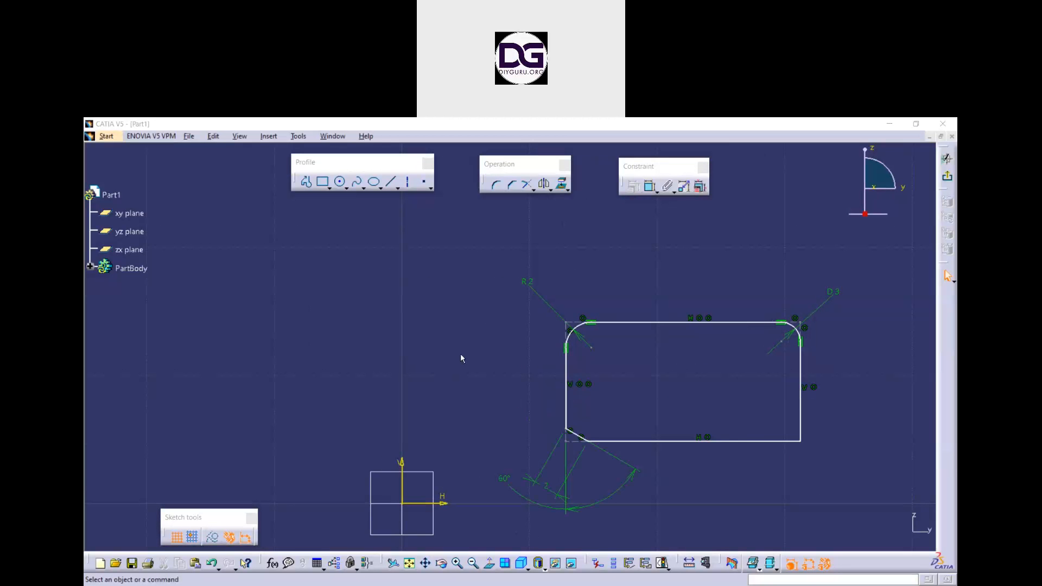
Shift the profile's lower horizontal edge slightly upward to reduce the profile's height
{"action": "left_click", "coordinate": [461, 355]}
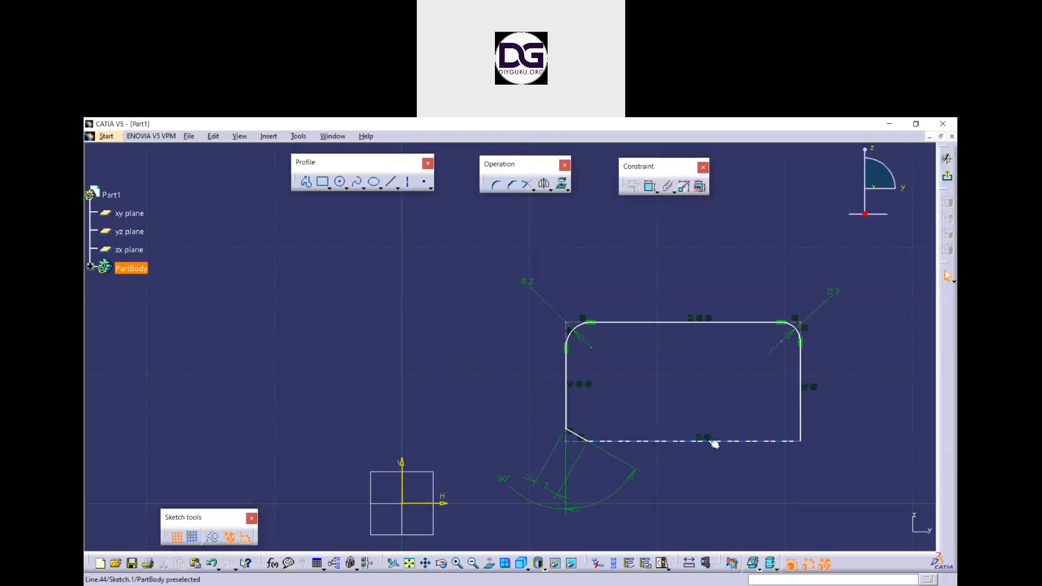
{"action": "mouse_move", "coordinate": [708, 441]}
{"action": "left_mouse_down"}
{"action": "mouse_move", "coordinate": [709, 395]}
{"action": "mouse_move", "coordinate": [713, 437]}
{"action": "left_mouse_up"}
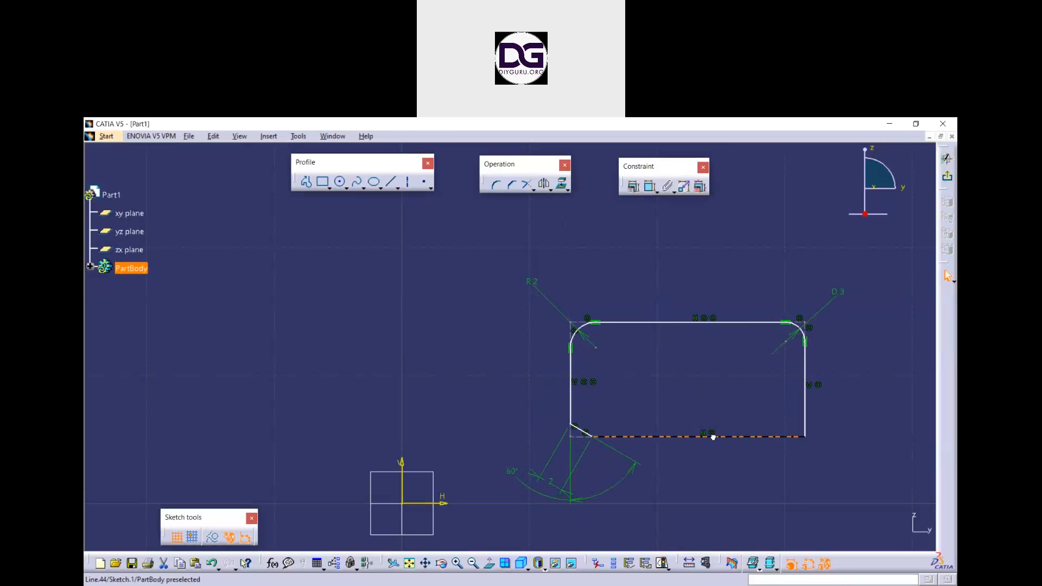
{"action": "left_click", "coordinate": [483, 372]}
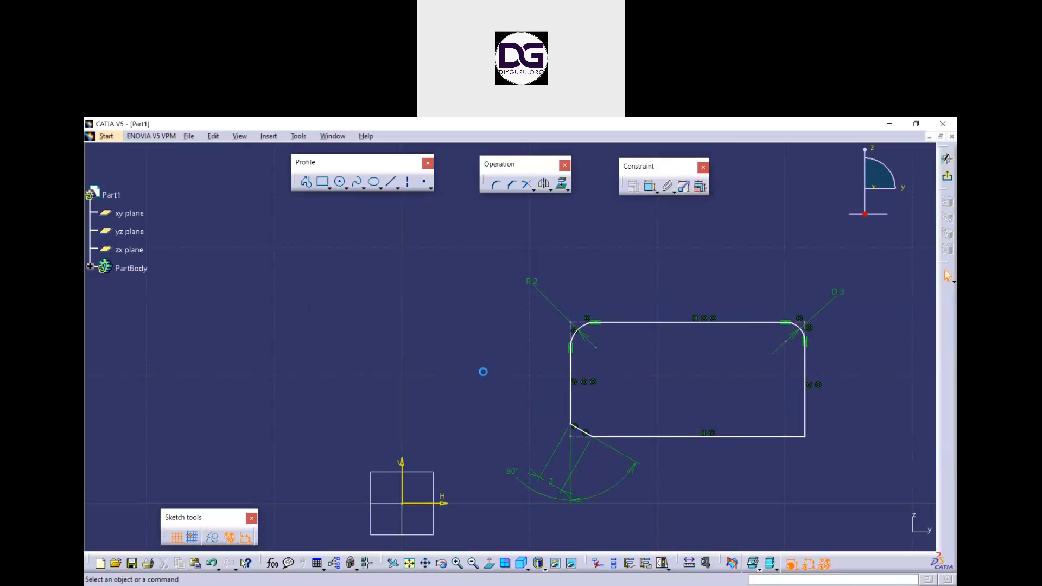
Chamfer the profile's lower-right corner at 45 degrees with a length of about 3 mm, trimming all elements
{"action": "left_click", "coordinate": [513, 187]}
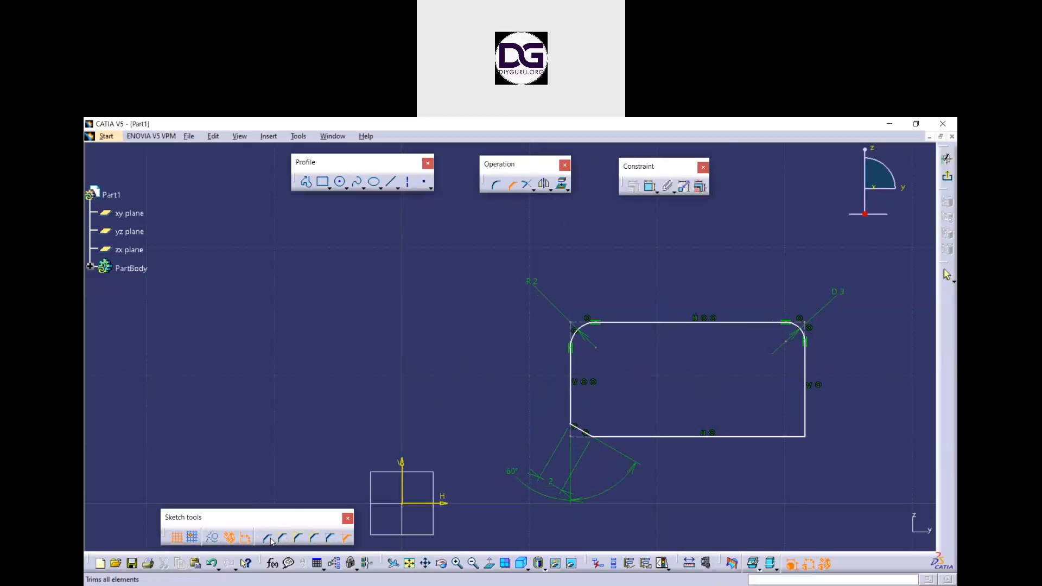
{"action": "left_click", "coordinate": [270, 539]}
{"action": "left_click", "coordinate": [786, 437]}
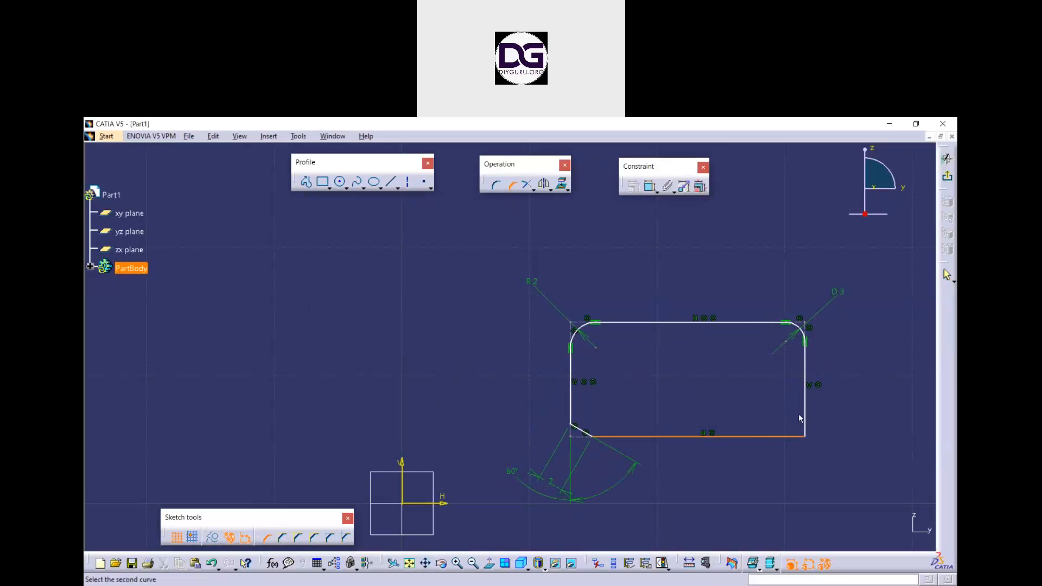
{"action": "left_click", "coordinate": [806, 412]}
{"action": "left_click", "coordinate": [799, 422]}
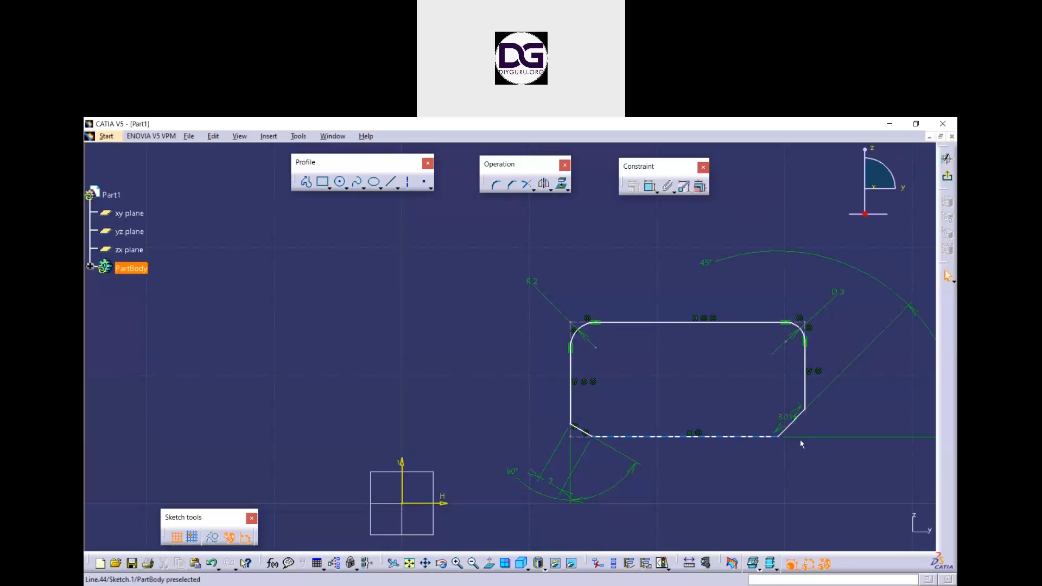
Move the lower-right chamfer's length dimension outside the profile
{"action": "left_click_drag", "start_coordinate": [797, 415], "coordinate": [853, 460]}
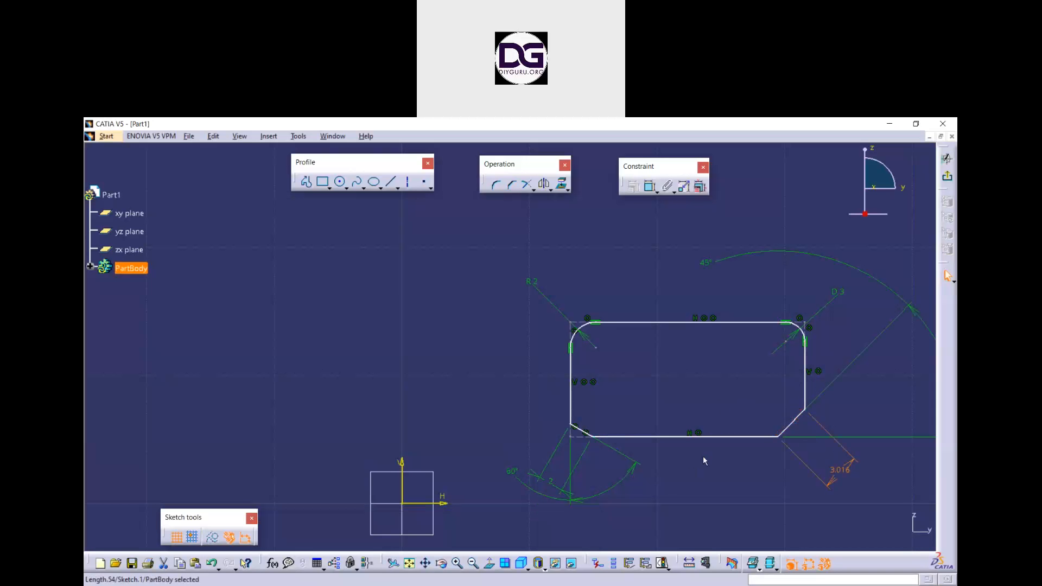
{"action": "middle_click_drag", "start_coordinate": [697, 379], "coordinate": [677, 365]}
{"action": "left_click", "coordinate": [675, 362]}
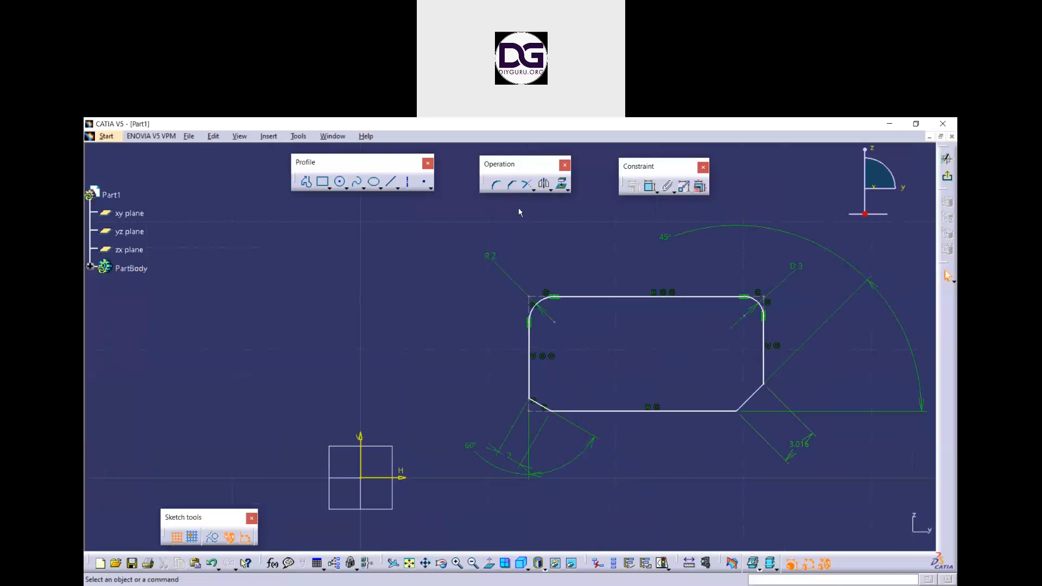
Delete the whole chamfered profile with its dimensions and draw a hexagon with a horizontal upper edge in its place
{"action": "mouse_move", "coordinate": [879, 482]}
{"action": "left_mouse_down"}
{"action": "mouse_move", "coordinate": [617, 313]}
{"action": "mouse_move", "coordinate": [482, 259]}
{"action": "left_mouse_up"}
{"action": "key", "text": "Delete"}
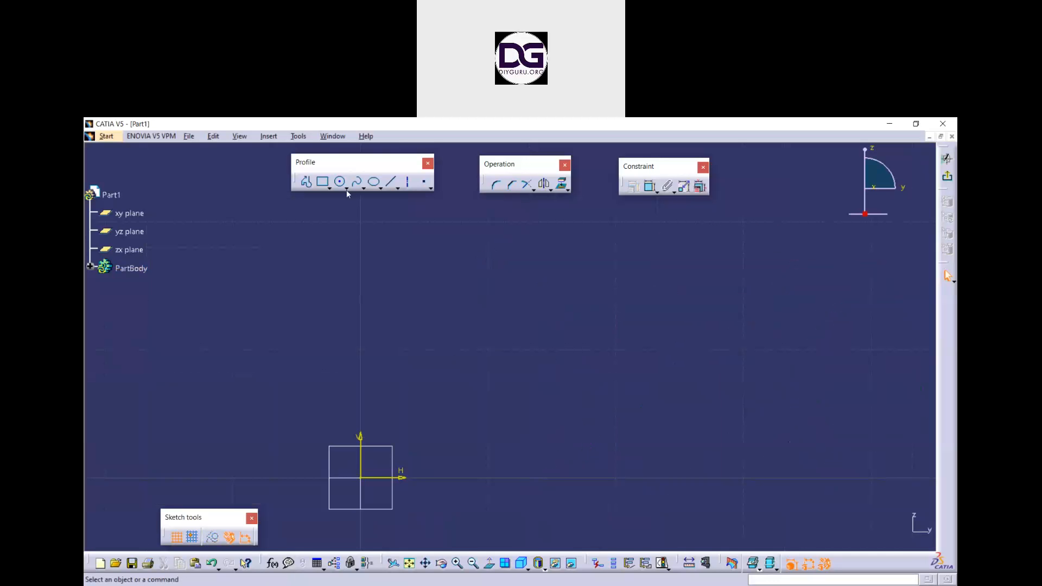
{"action": "left_click", "coordinate": [329, 188]}
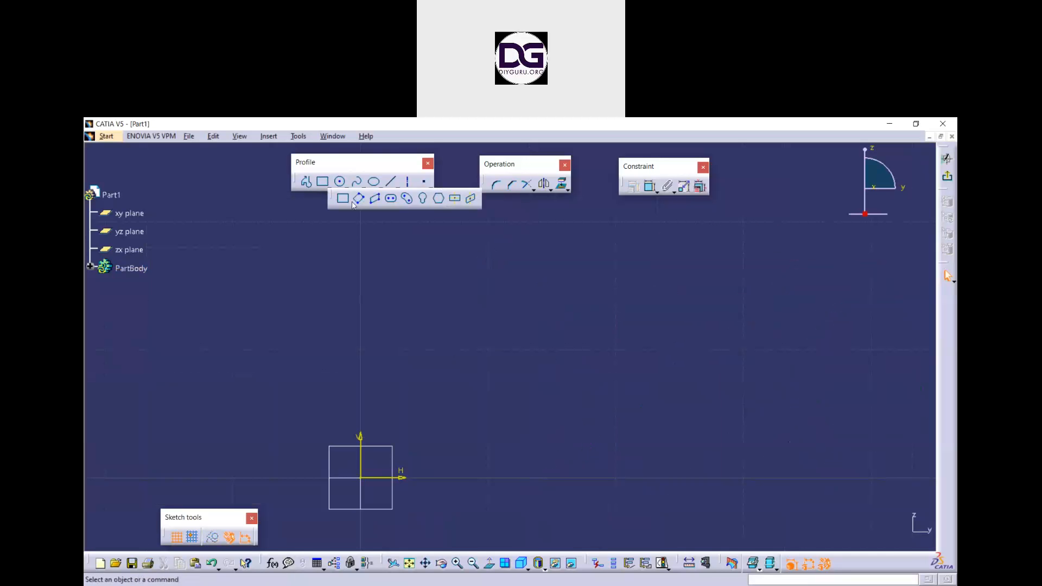
{"action": "left_click", "coordinate": [454, 198]}
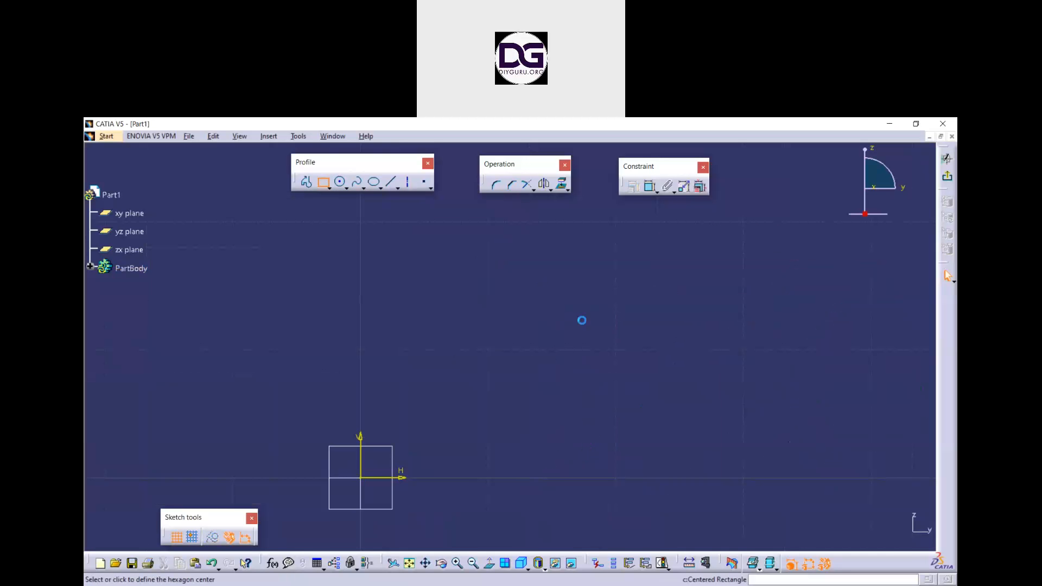
{"action": "left_click", "coordinate": [587, 323]}
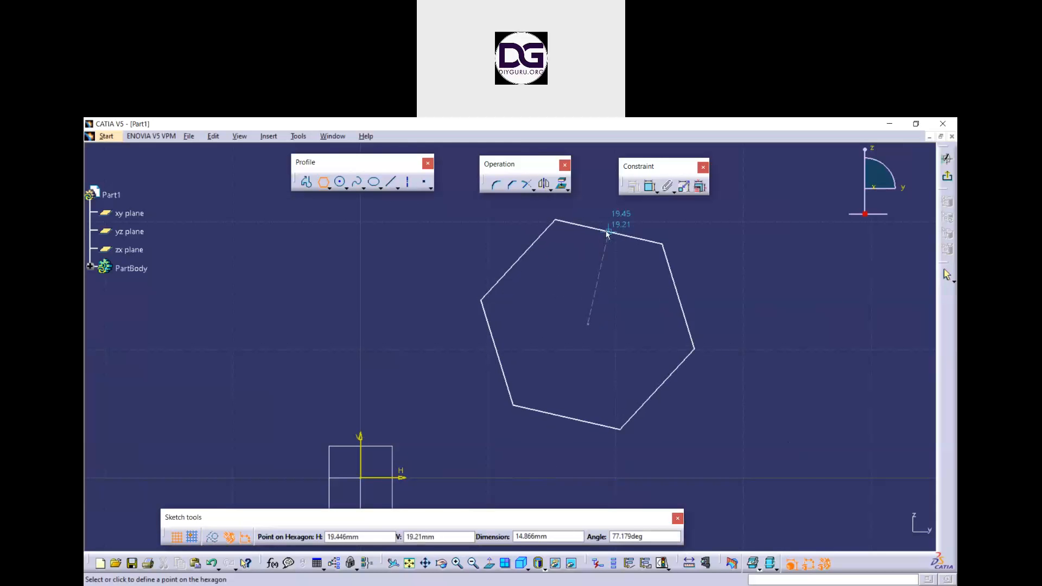
{"action": "left_click", "coordinate": [589, 227]}
Delete the hexagon's construction arc, vertical construction line and surrounding construction circle, leaving the plain outline
{"action": "left_click", "coordinate": [630, 310]}
{"action": "key", "text": "Delete"}
{"action": "left_click", "coordinate": [621, 294]}
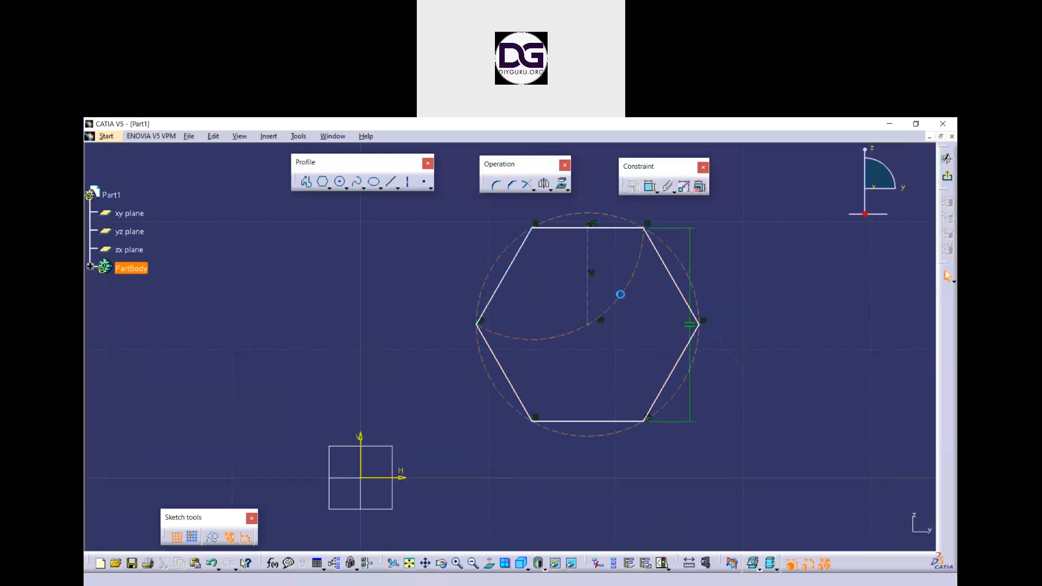
{"action": "key", "text": "Delete"}
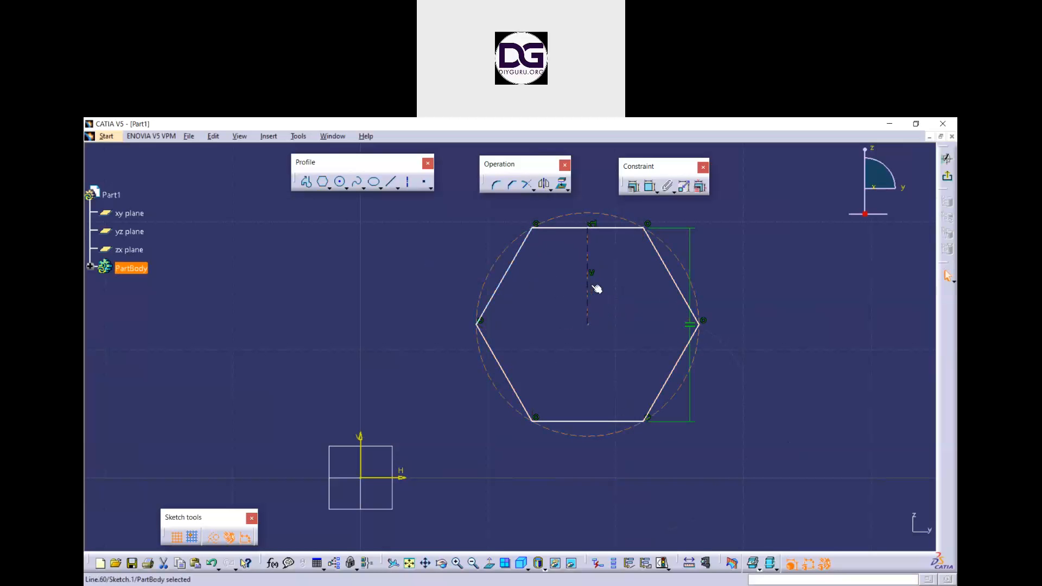
{"action": "key", "text": "Delete"}
{"action": "left_click", "coordinate": [682, 258]}
{"action": "key", "text": "Delete"}
Chamfer the hexagon's upper-left corner at 30 degrees with a length of about 4.5 mm, trimming all elements
{"action": "left_click", "coordinate": [512, 184]}
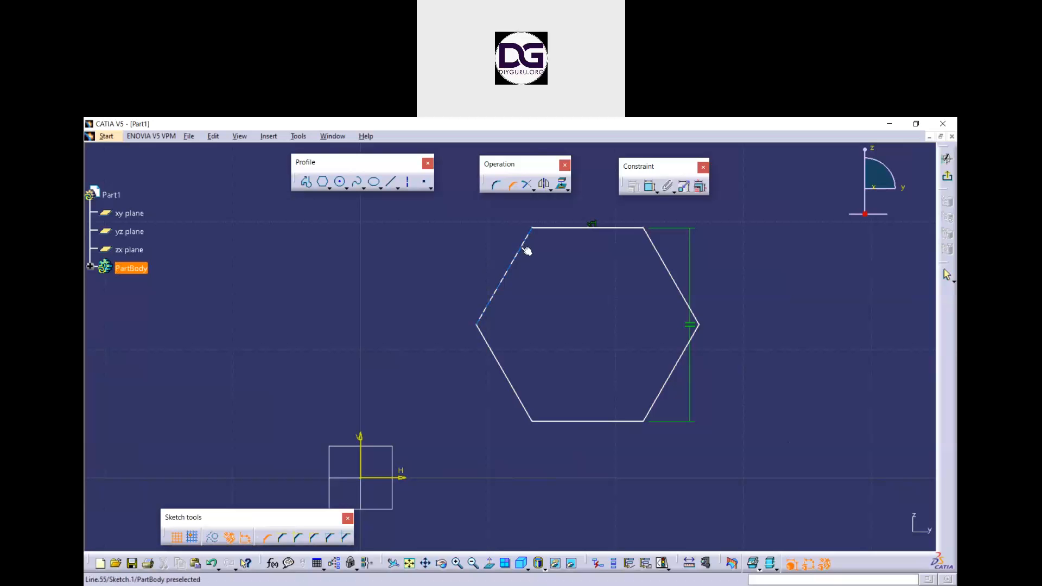
{"action": "left_click", "coordinate": [522, 246]}
{"action": "left_click", "coordinate": [556, 228]}
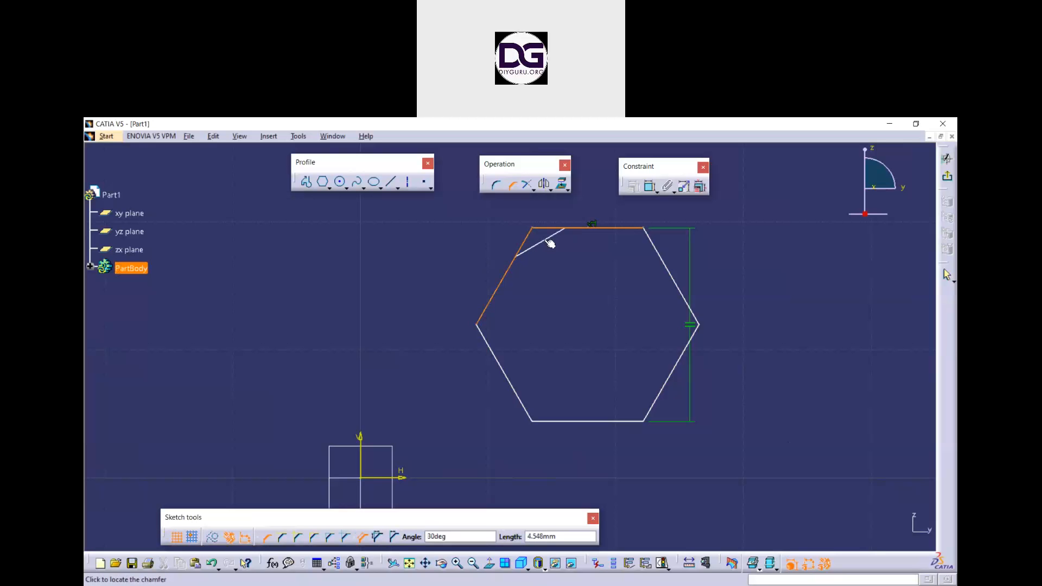
{"action": "left_click", "coordinate": [550, 245]}
{"action": "left_click", "coordinate": [554, 383]}
{"action": "mouse_move", "coordinate": [538, 293]}
{"action": "middle_mouse_down"}
{"action": "mouse_move", "coordinate": [555, 247]}
{"action": "mouse_move", "coordinate": [537, 342]}
{"action": "middle_mouse_up"}
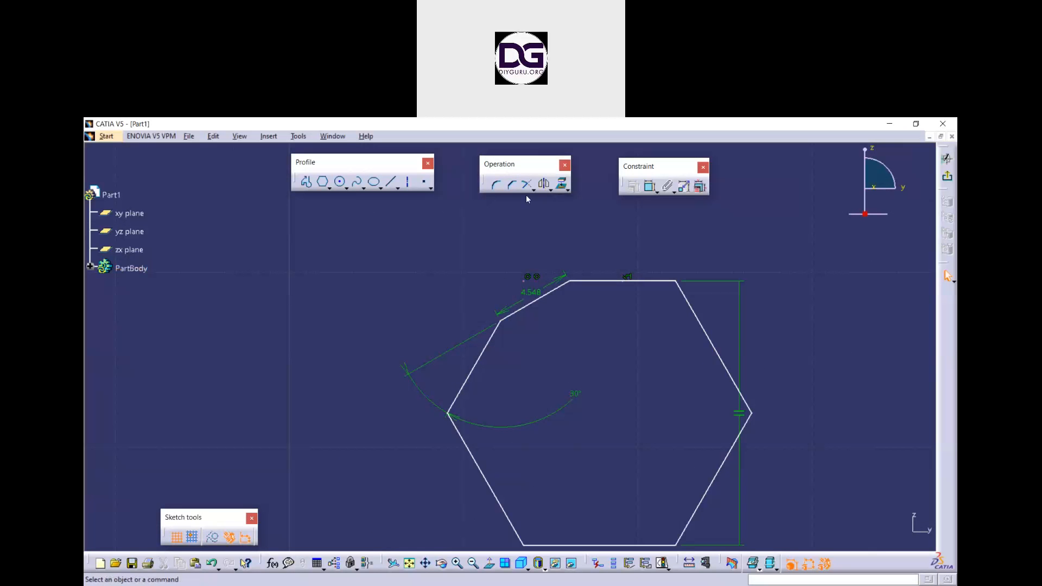
Try chamfering the hexagon's upper-right corner at 30 degrees and 8.4 mm with all elements trimmed, and undo that chamfer
{"action": "left_click", "coordinate": [512, 185]}
{"action": "left_click", "coordinate": [683, 302]}
{"action": "left_click", "coordinate": [677, 318]}
{"action": "left_click", "coordinate": [656, 322]}
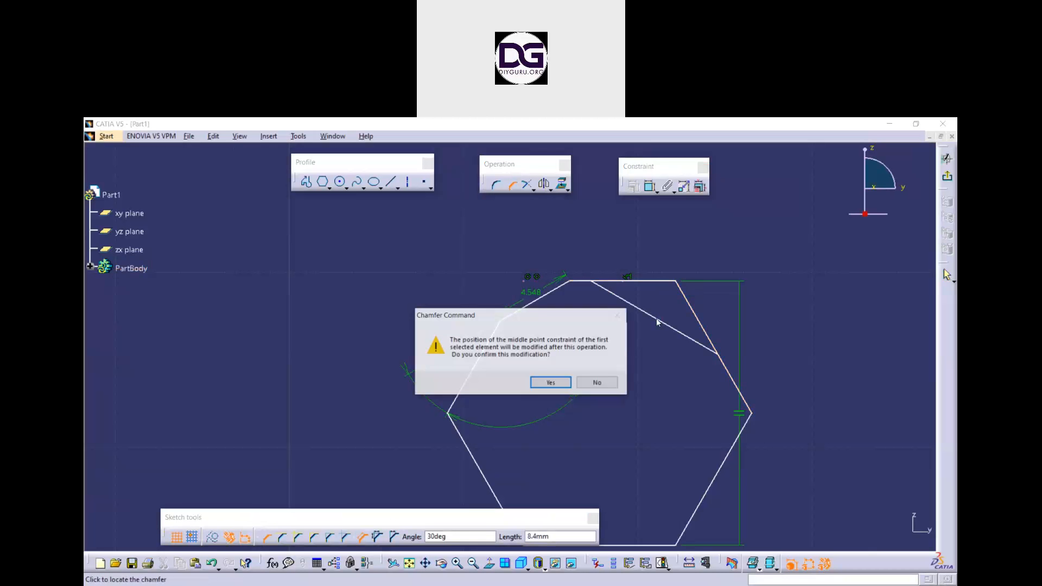
{"action": "left_click", "coordinate": [550, 382]}
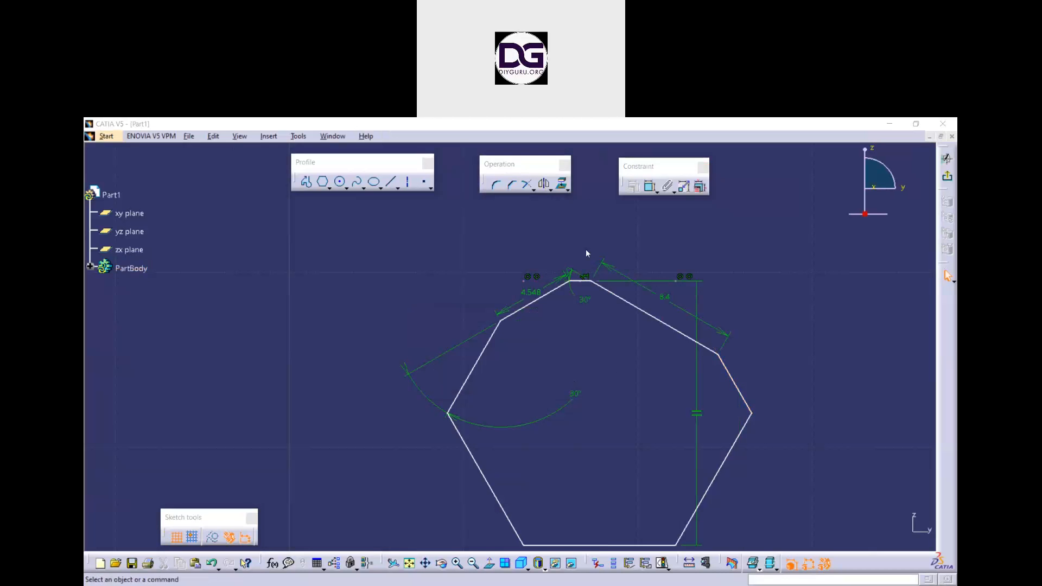
{"action": "key", "text": "ctrl+z"}
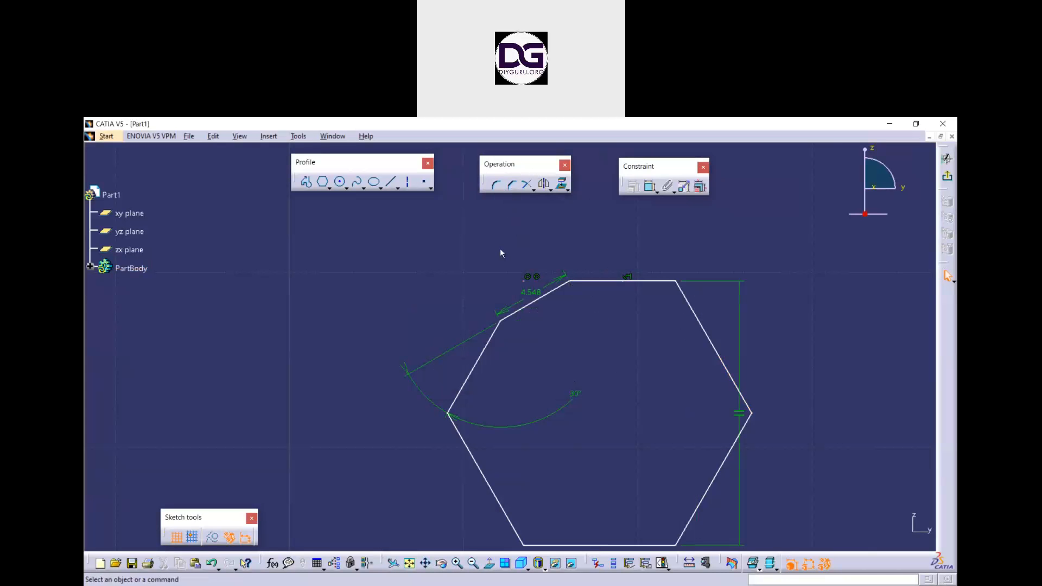
Chamfer the hexagon's upper-right corner at 30 degrees and about 6.3 mm, trimming only the upper horizontal edge as the first element
{"action": "left_click", "coordinate": [512, 185]}
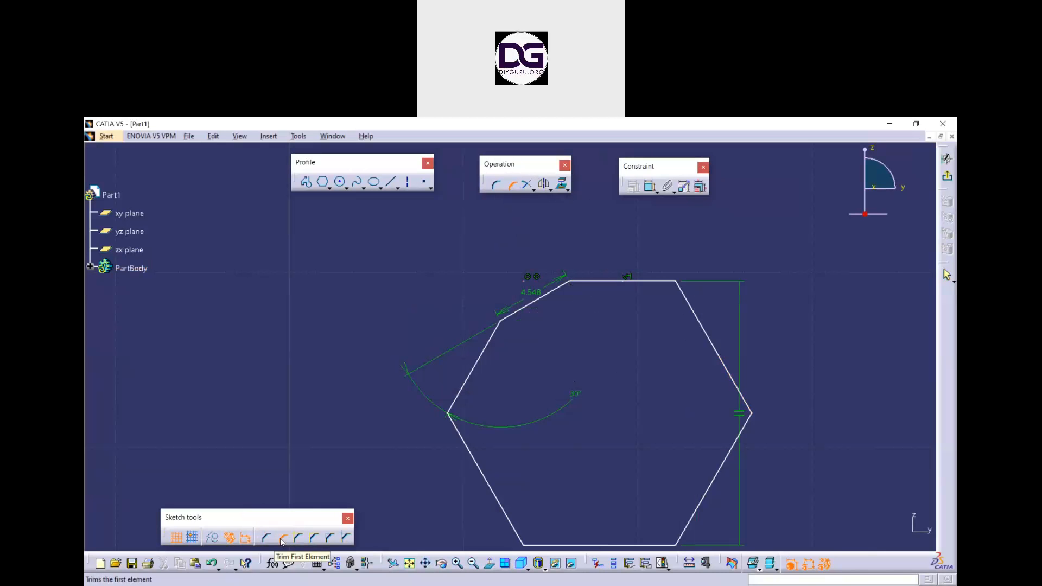
{"action": "left_click", "coordinate": [282, 537]}
{"action": "left_click", "coordinate": [663, 282]}
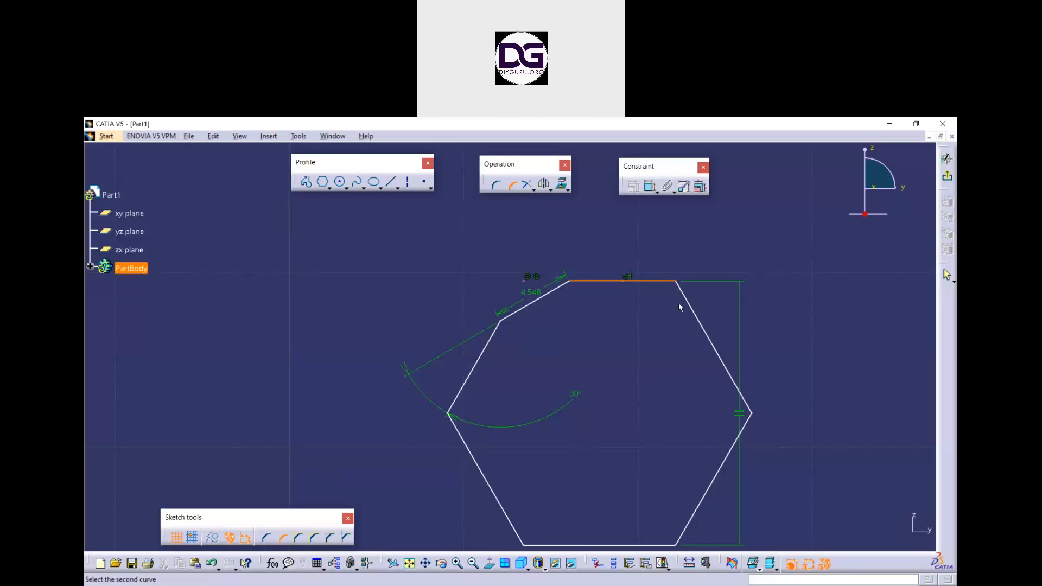
{"action": "left_click", "coordinate": [685, 312]}
{"action": "left_click", "coordinate": [662, 310]}
{"action": "left_click", "coordinate": [550, 382]}
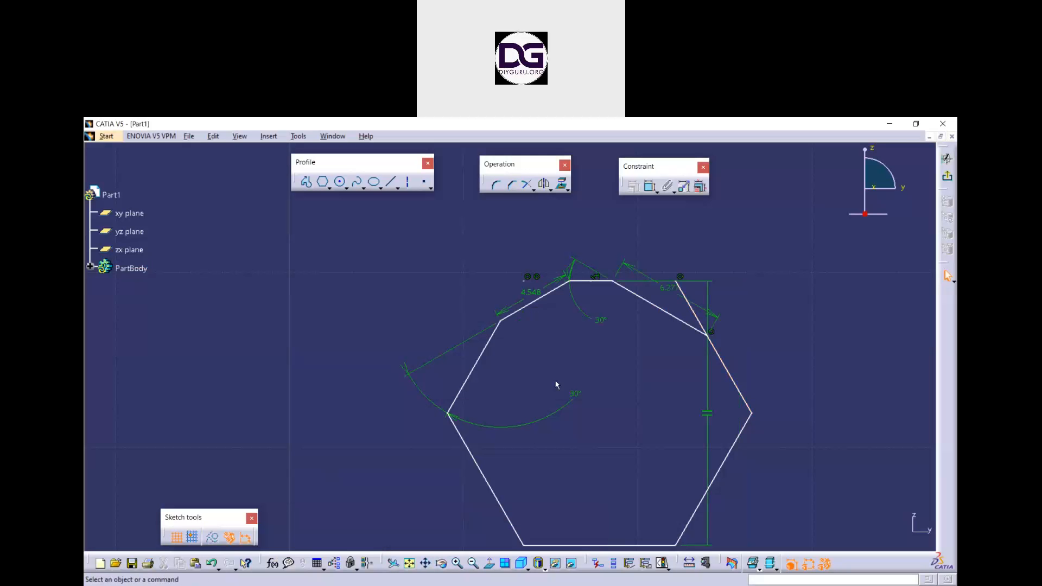
Chamfer the hexagon's lower-left corner at 30 degrees with a length of about 4.5 mm, without trimming either edge
{"action": "left_click", "coordinate": [677, 358]}
{"action": "middle_click_drag", "start_coordinate": [678, 358], "coordinate": [676, 335]}
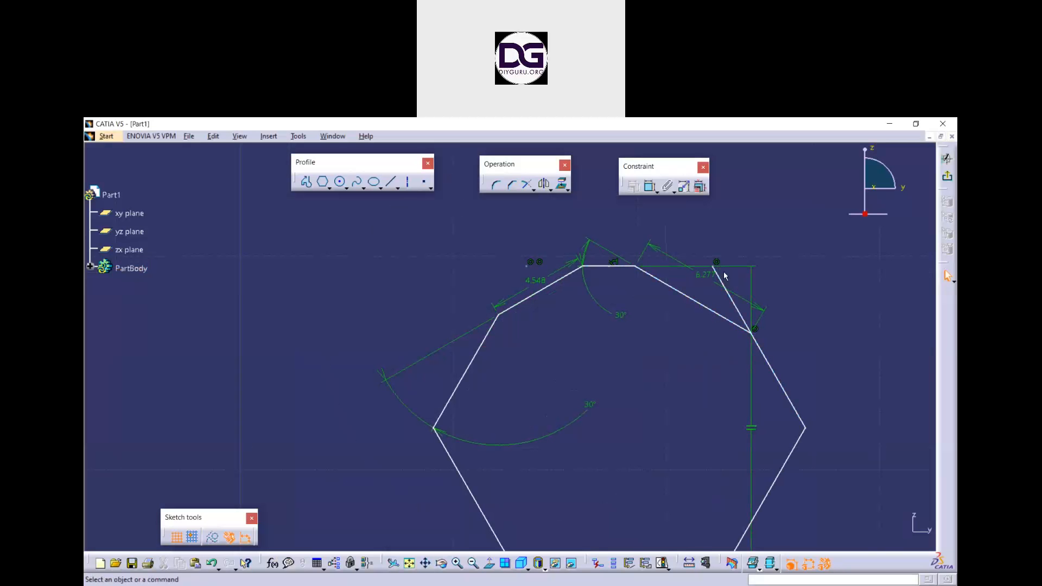
{"action": "middle_click_drag", "start_coordinate": [655, 305], "coordinate": [667, 350]}
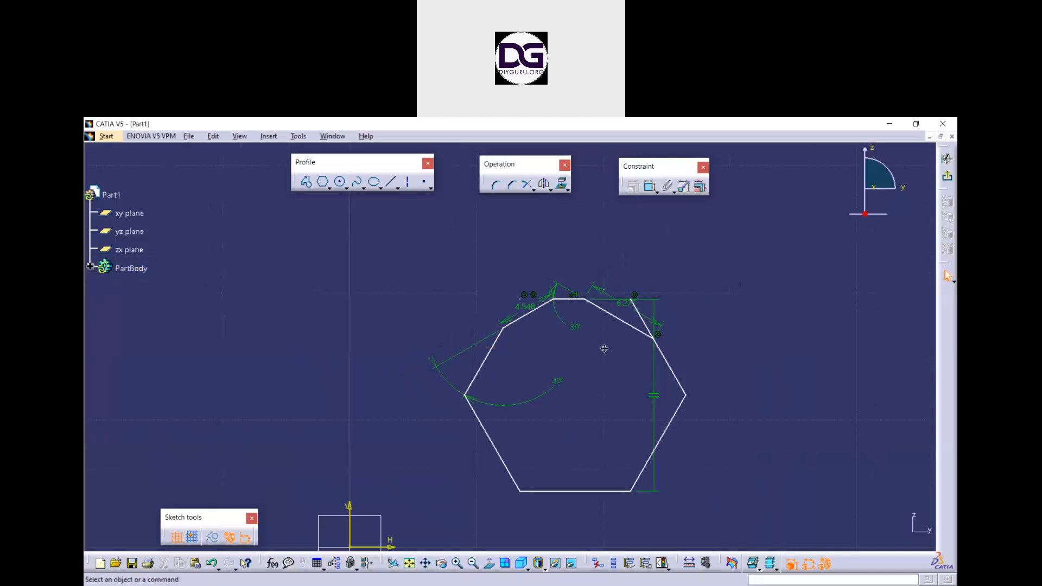
{"action": "middle_click_drag", "start_coordinate": [604, 352], "coordinate": [602, 333]}
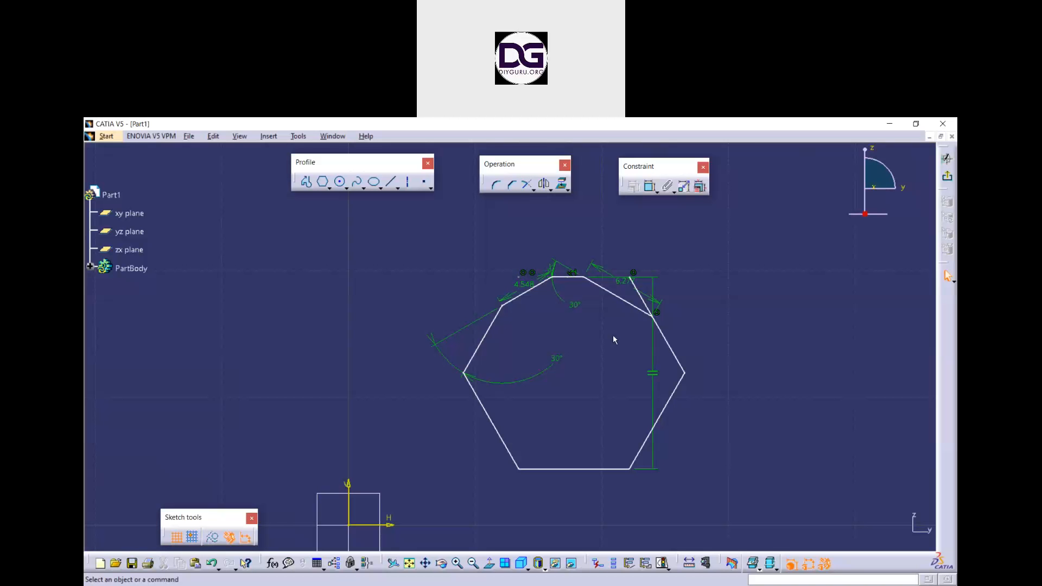
{"action": "left_click", "coordinate": [512, 187]}
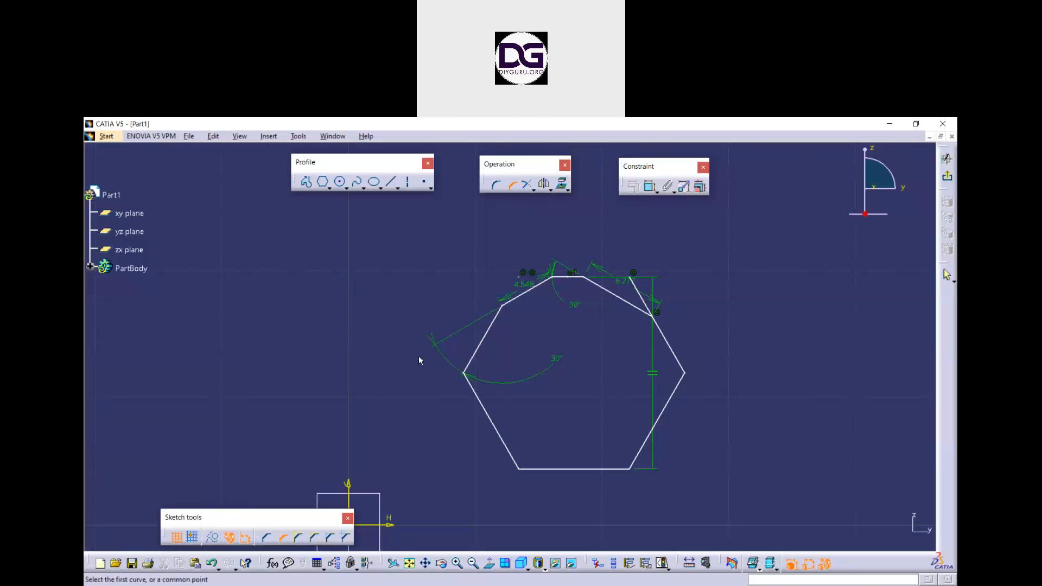
{"action": "left_click", "coordinate": [303, 538]}
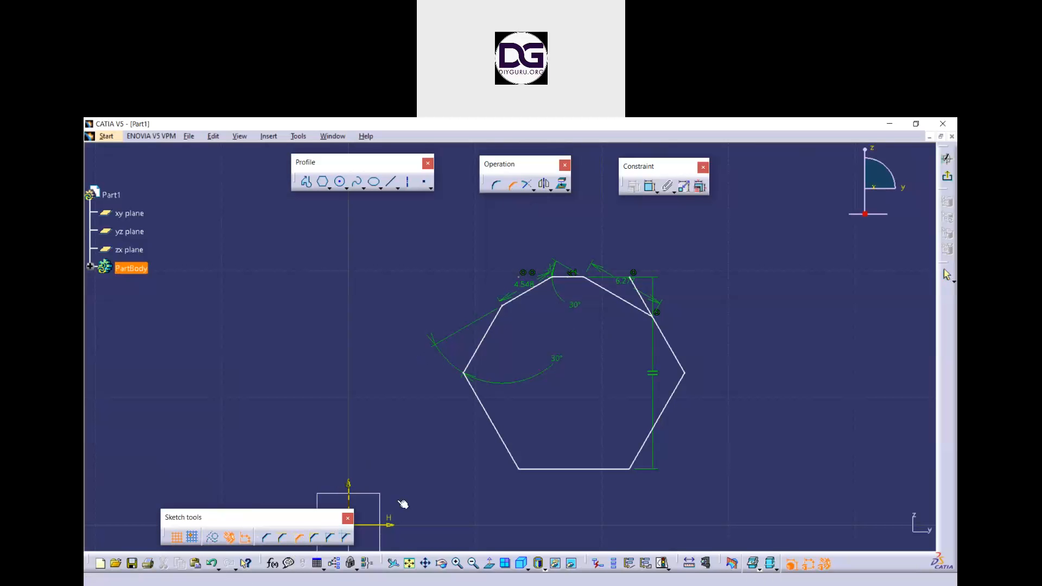
{"action": "left_click", "coordinate": [513, 449]}
{"action": "left_click", "coordinate": [537, 469]}
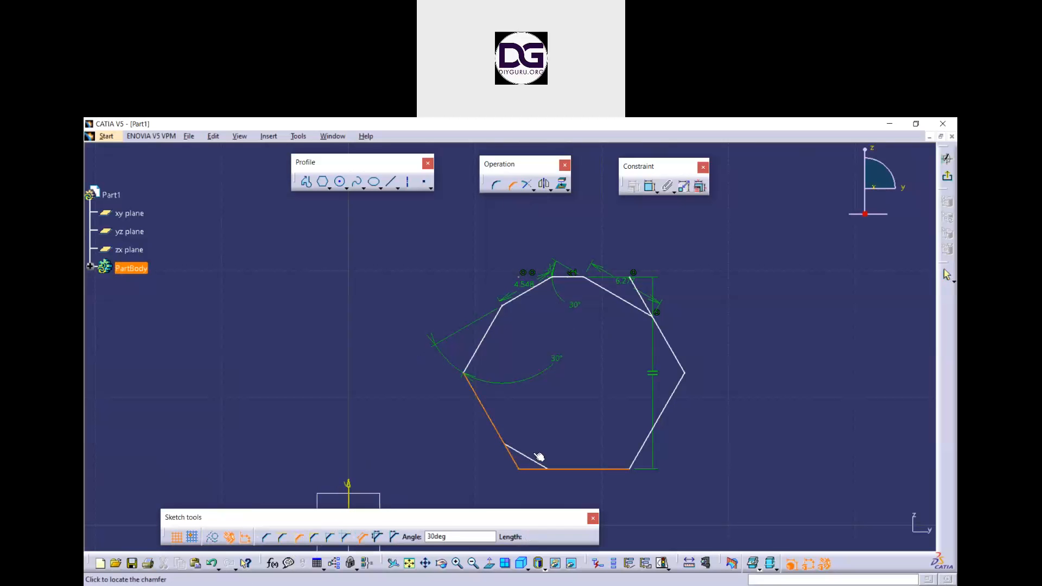
{"action": "left_click", "coordinate": [532, 454]}
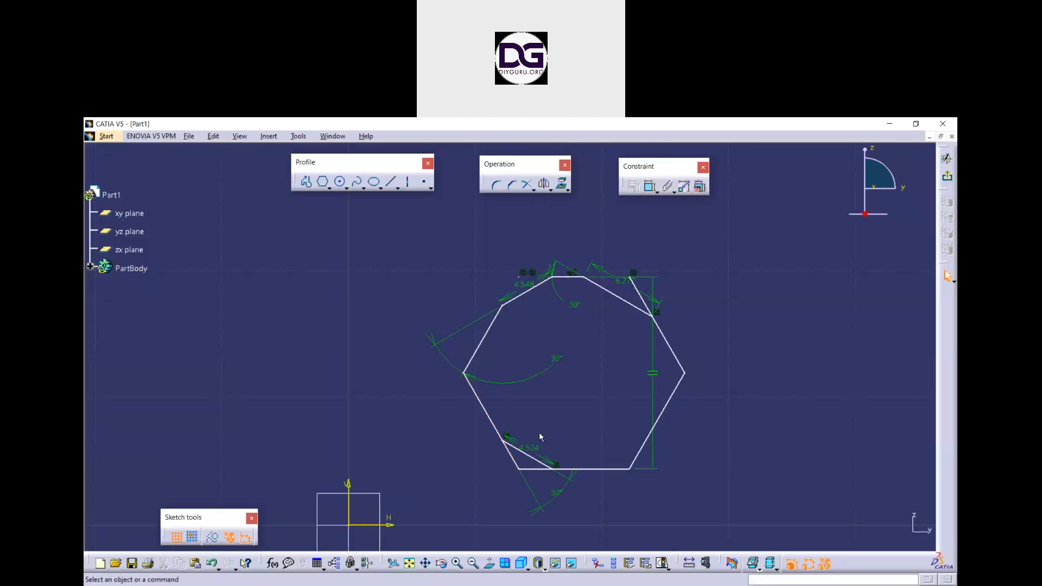
{"action": "middle_click_drag", "start_coordinate": [483, 486], "coordinate": [492, 372], "text": "ctrl"}
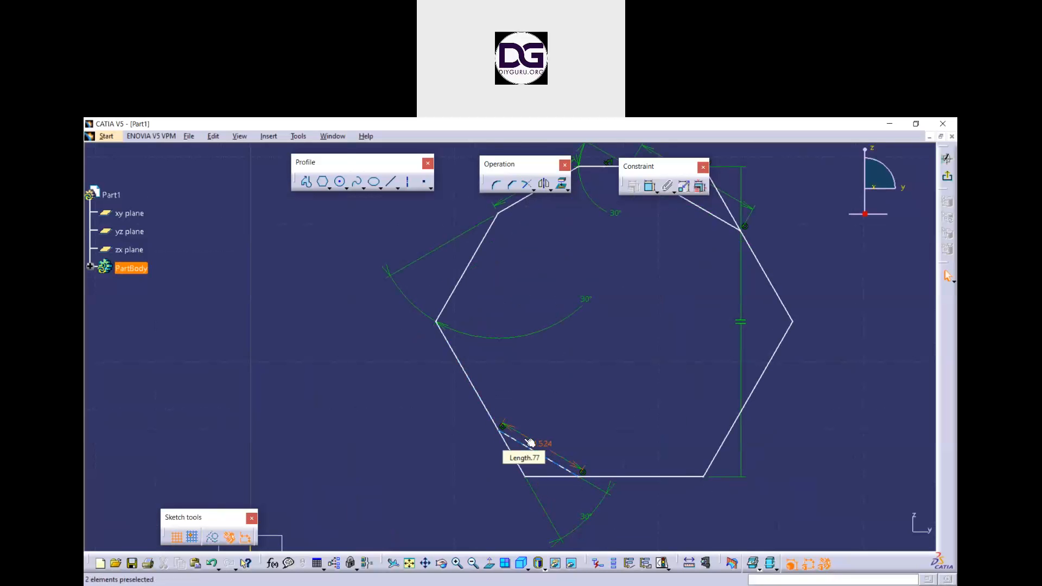
{"action": "mouse_move", "coordinate": [602, 393]}
{"action": "middle_mouse_down"}
{"action": "mouse_move", "coordinate": [590, 363]}
{"action": "mouse_move", "coordinate": [584, 391]}
{"action": "middle_mouse_up"}
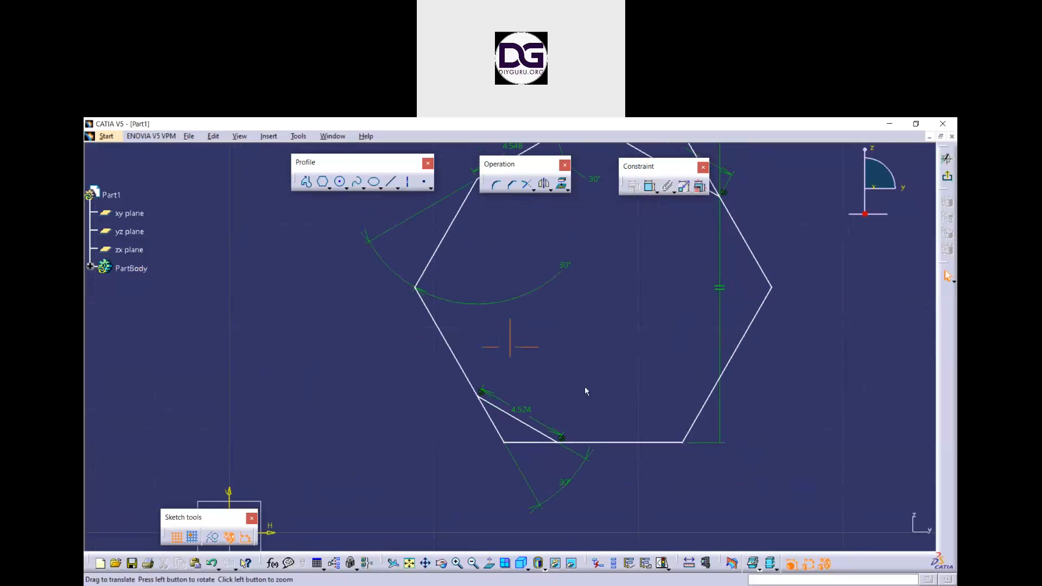
{"action": "middle_click_drag", "start_coordinate": [565, 327], "coordinate": [572, 374]}
{"action": "left_click", "coordinate": [565, 328]}
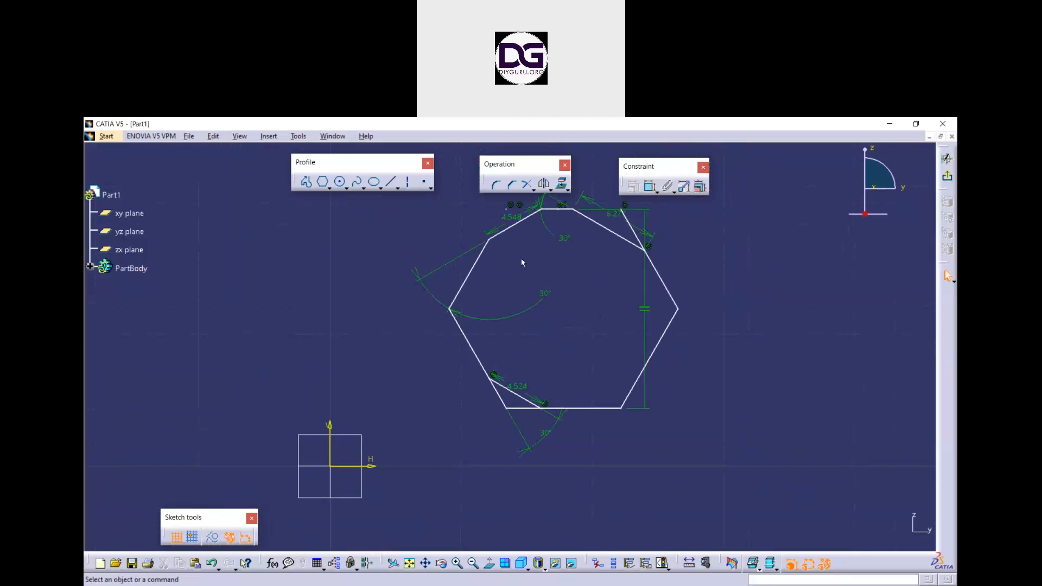
{"action": "left_click", "coordinate": [514, 186]}
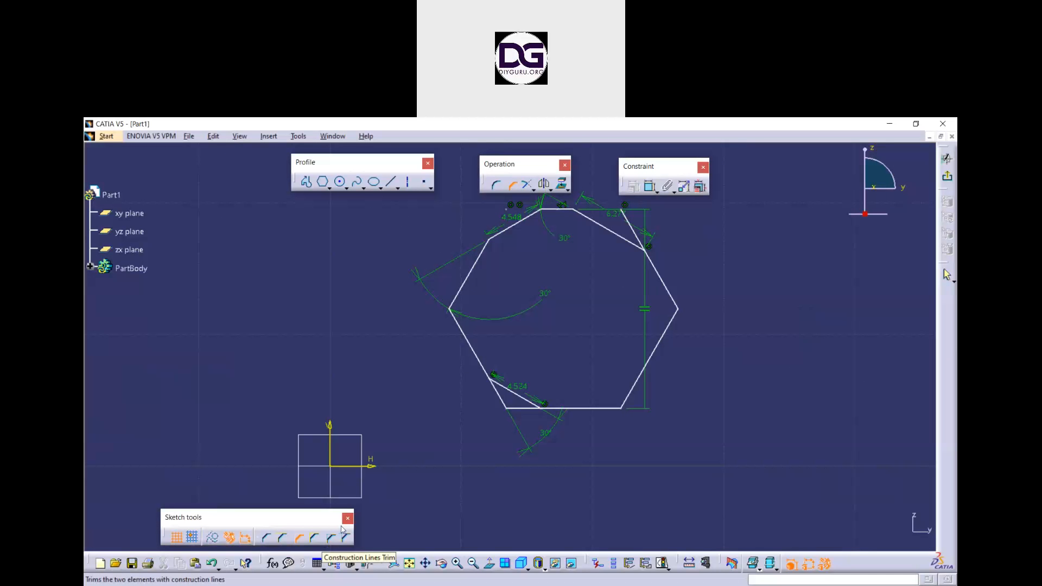
{"action": "mouse_move", "coordinate": [408, 381]}
{"action": "middle_mouse_down", "text": "ctrl"}
{"action": "mouse_move", "coordinate": [425, 412]}
{"action": "mouse_move", "coordinate": [424, 382]}
{"action": "mouse_move", "coordinate": [455, 410]}
{"action": "middle_mouse_up", "text": "ctrl"}
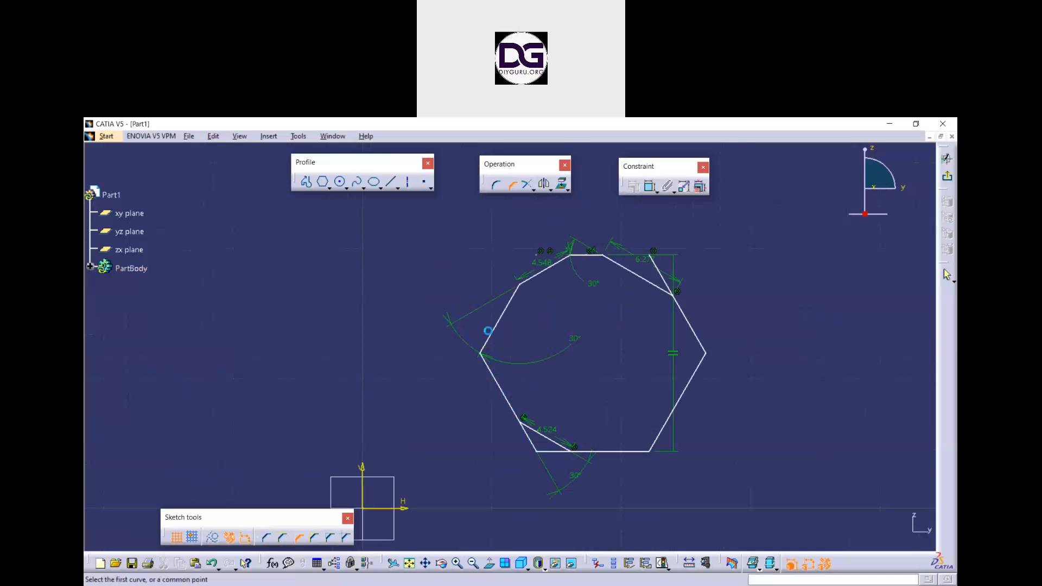
{"action": "key", "text": "Escape"}
Draw a closed triangular profile to the left of the hexagon and convert its three lines to construction elements
{"action": "left_click", "coordinate": [306, 183]}
{"action": "left_click", "coordinate": [213, 318]}
{"action": "left_click", "coordinate": [167, 421]}
{"action": "left_click", "coordinate": [313, 442]}
{"action": "left_click", "coordinate": [215, 316]}
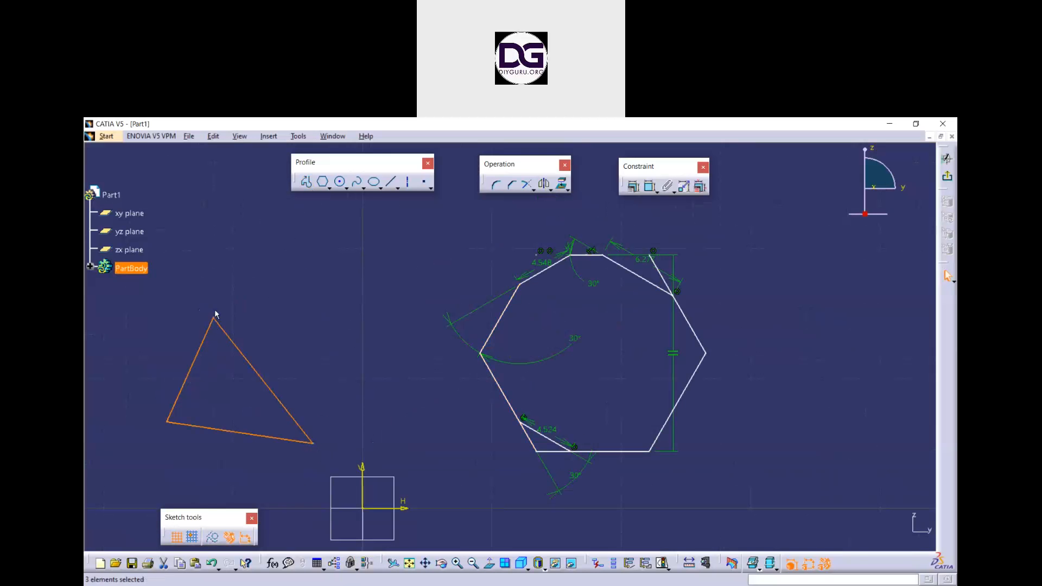
{"action": "left_click", "coordinate": [217, 535]}
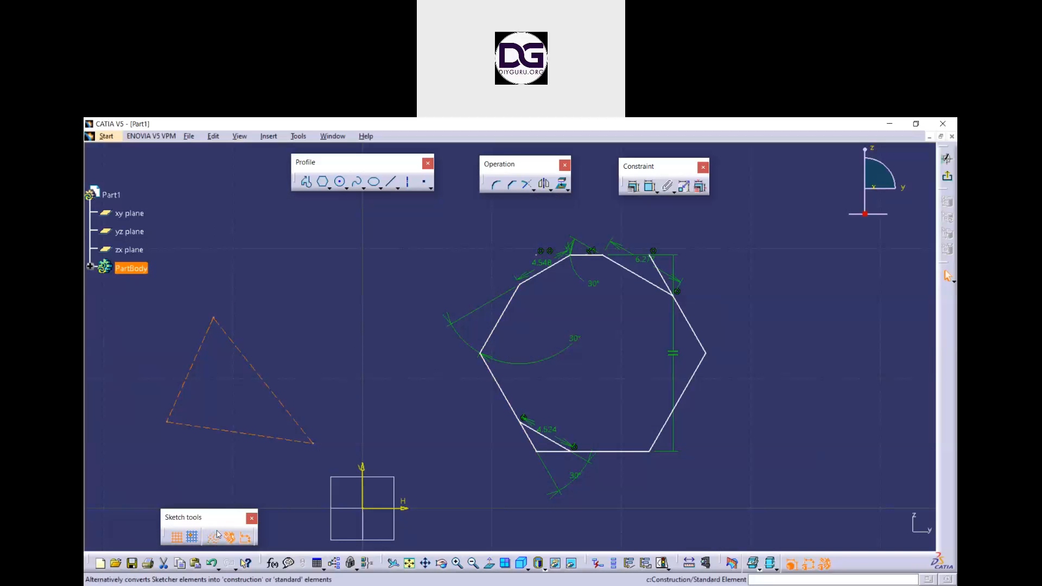
Chamfer the construction triangle's lower-left corner with Construction Lines Trim, at about 52.9 degrees and 3.3 mm long
{"action": "middle_click_drag", "start_coordinate": [253, 448], "coordinate": [325, 418]}
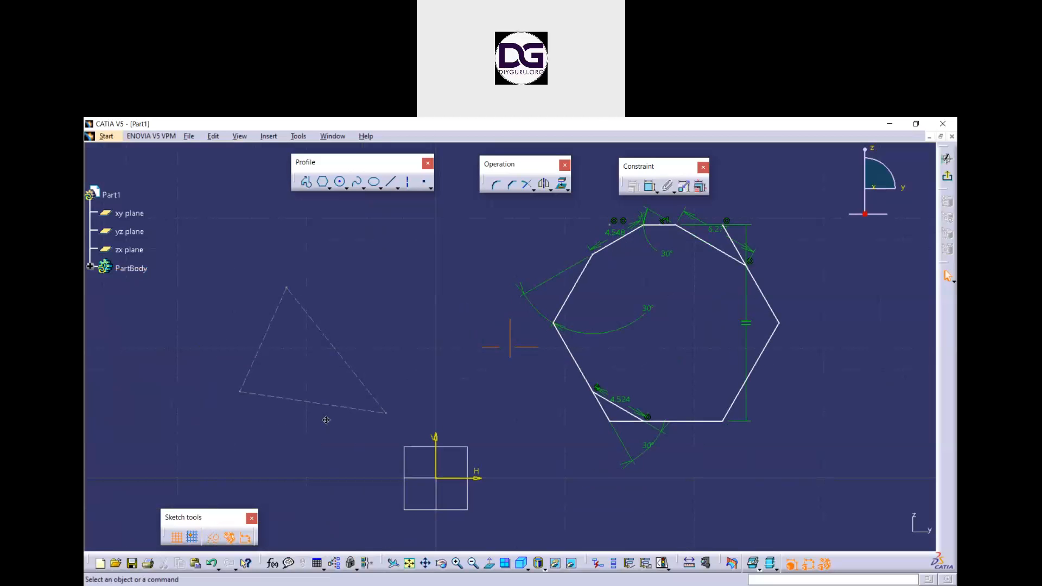
{"action": "left_click", "coordinate": [510, 187]}
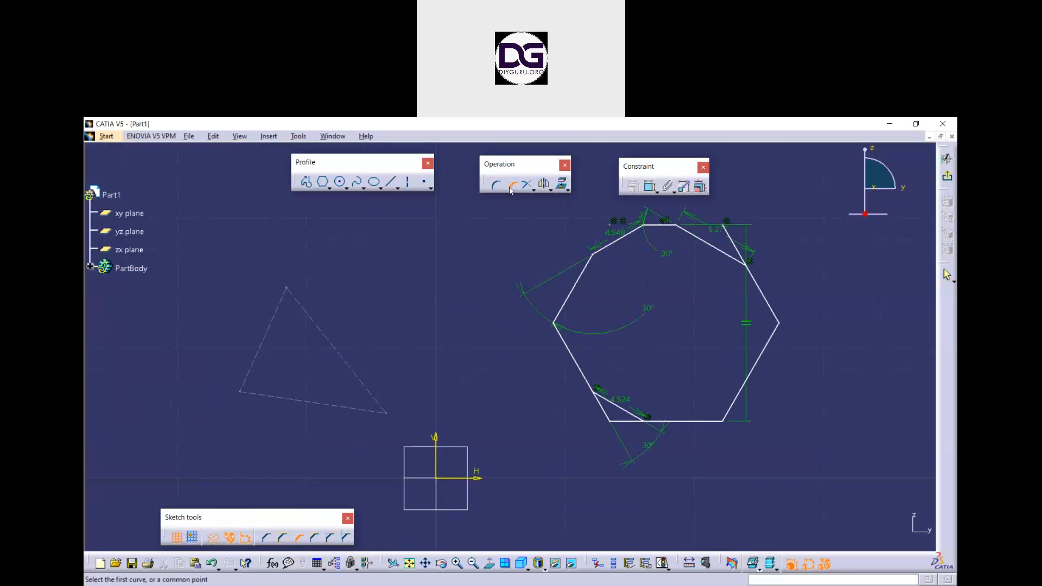
{"action": "left_click", "coordinate": [328, 539]}
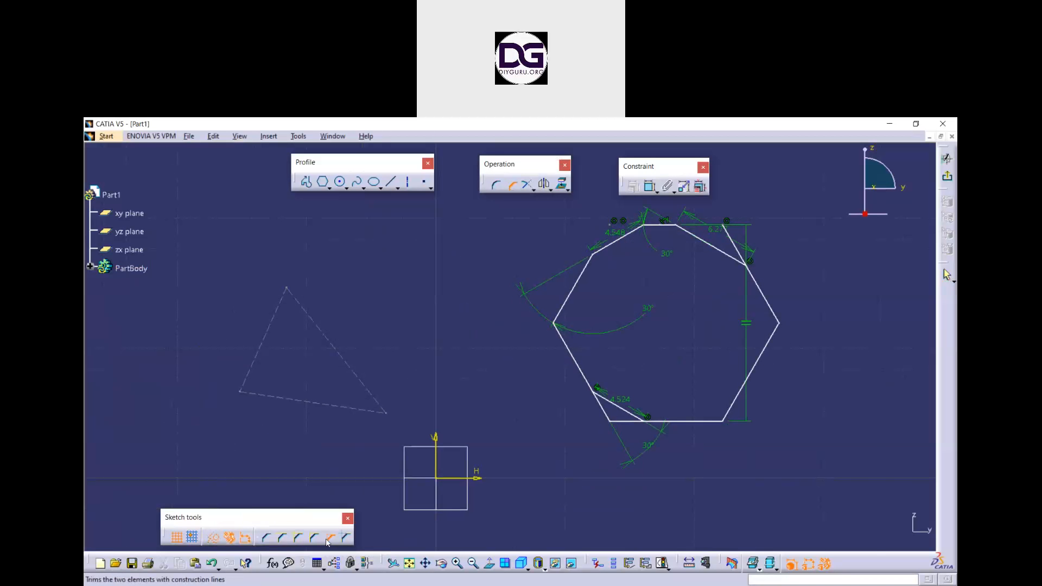
{"action": "left_click", "coordinate": [260, 397]}
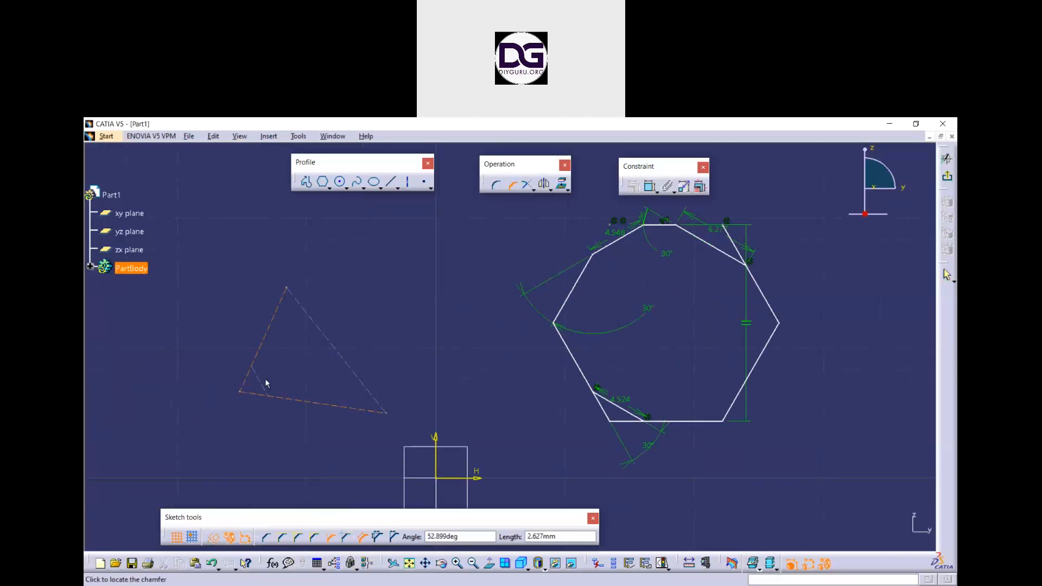
{"action": "left_click", "coordinate": [265, 381]}
Move the triangle chamfer's angle and length dimensions clear of the geometry
{"action": "middle_click_drag", "start_coordinate": [311, 437], "coordinate": [402, 411]}
{"action": "mouse_move", "coordinate": [243, 467]}
{"action": "middle_mouse_down"}
{"action": "mouse_move", "coordinate": [379, 439]}
{"action": "mouse_move", "coordinate": [358, 412]}
{"action": "middle_mouse_up"}
{"action": "left_click", "coordinate": [345, 435]}
{"action": "left_click_drag", "start_coordinate": [265, 265], "coordinate": [263, 257]}
{"action": "left_click_drag", "start_coordinate": [326, 383], "coordinate": [240, 427]}
{"action": "left_click", "coordinate": [349, 437]}
{"action": "middle_click_drag", "start_coordinate": [393, 314], "coordinate": [408, 357]}
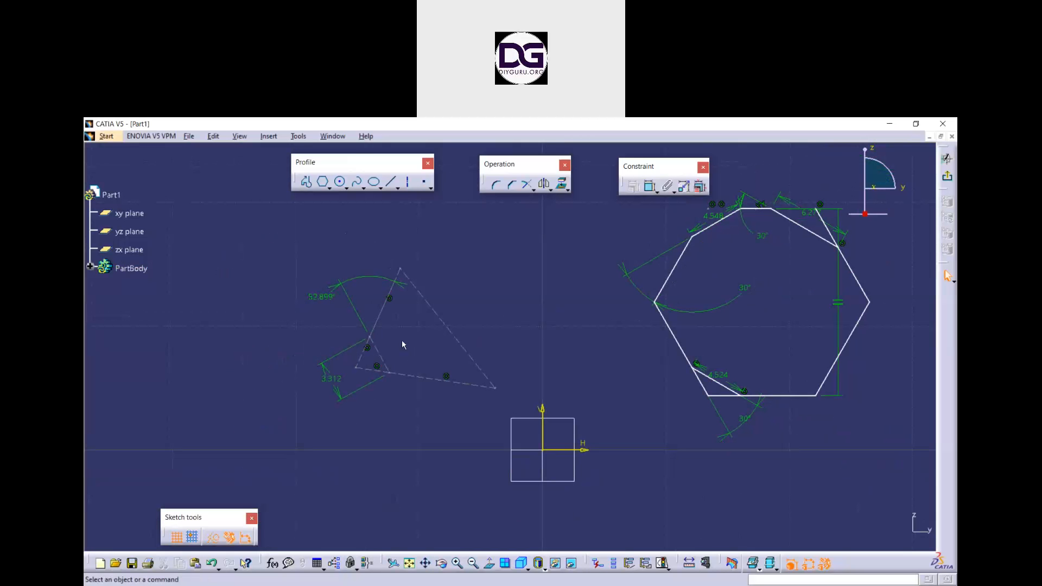
Delete the triangle, the hexagon and all their dimensions from the sketch
{"action": "middle_click_drag", "start_coordinate": [509, 325], "coordinate": [486, 344]}
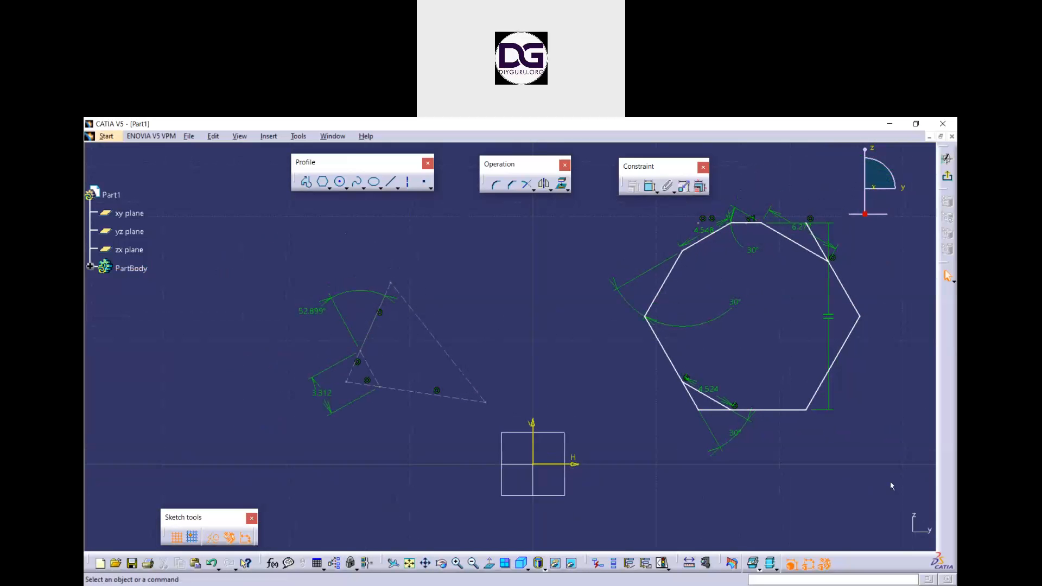
{"action": "left_click_drag", "start_coordinate": [380, 258], "coordinate": [295, 221]}
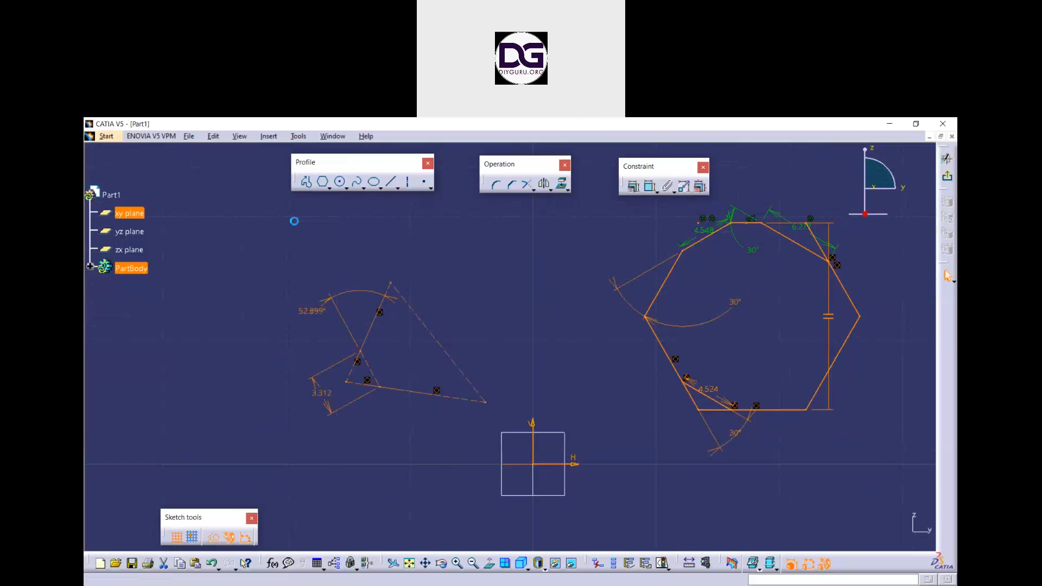
{"action": "key", "text": "Delete"}
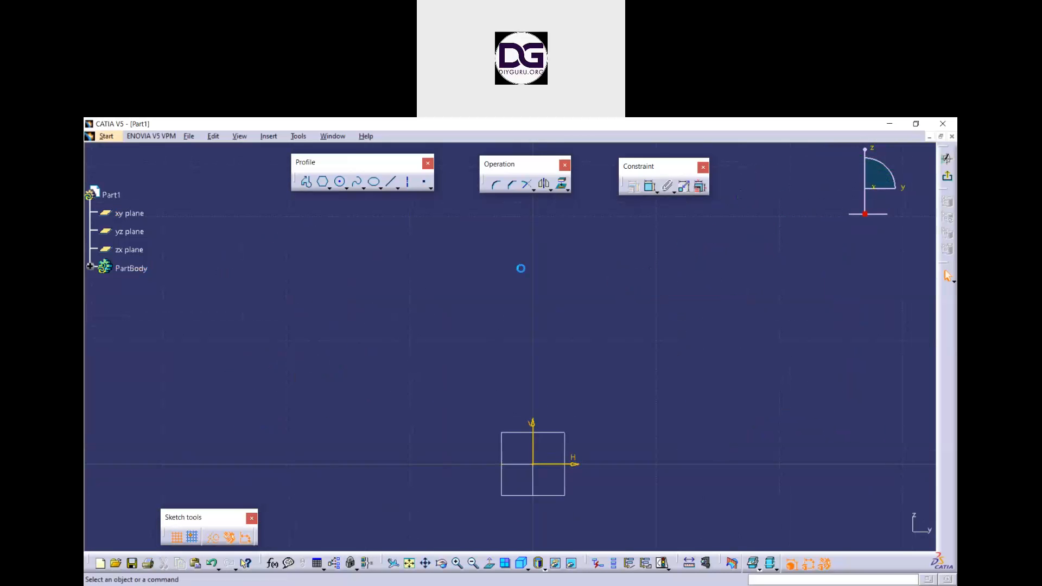
Detach the Relimitations tools so they float over the sketch area
{"action": "left_click", "coordinate": [534, 190]}
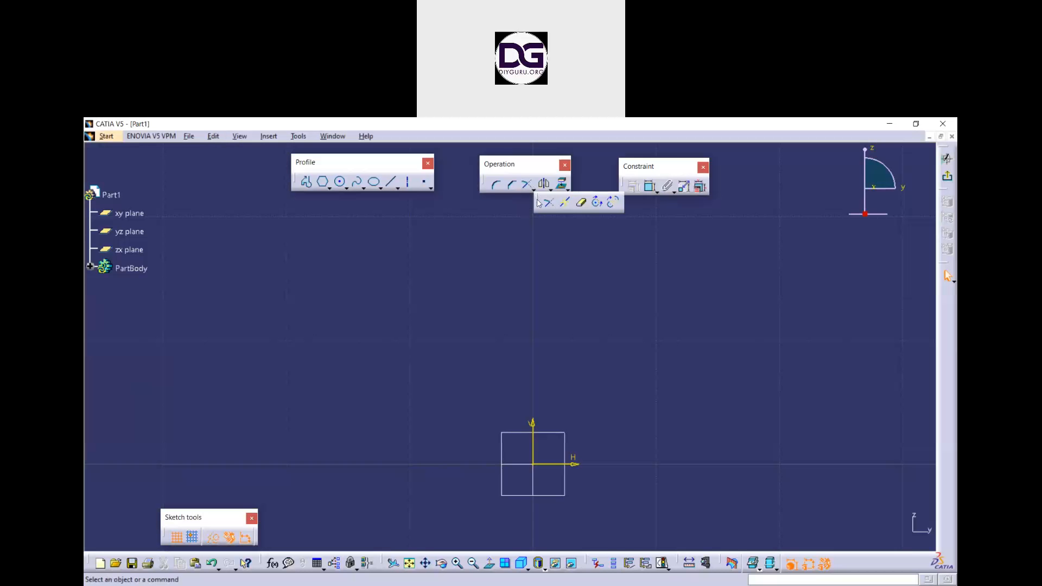
{"action": "left_click_drag", "start_coordinate": [501, 263], "coordinate": [502, 263]}
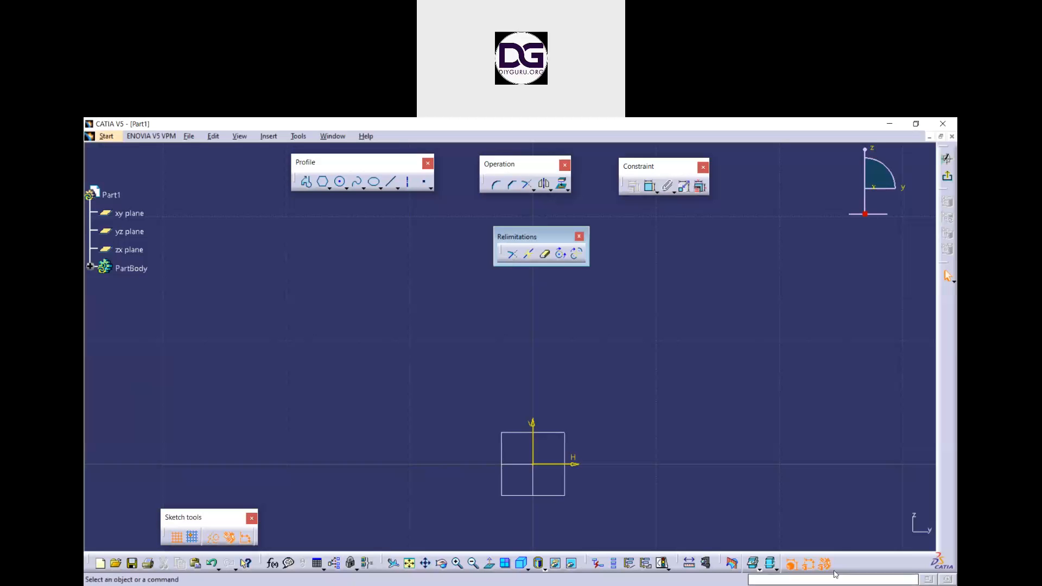
Sketch a rectangle about 13 mm wide and 6.7 mm high above and to the left of the origin
{"action": "left_click", "coordinate": [329, 188]}
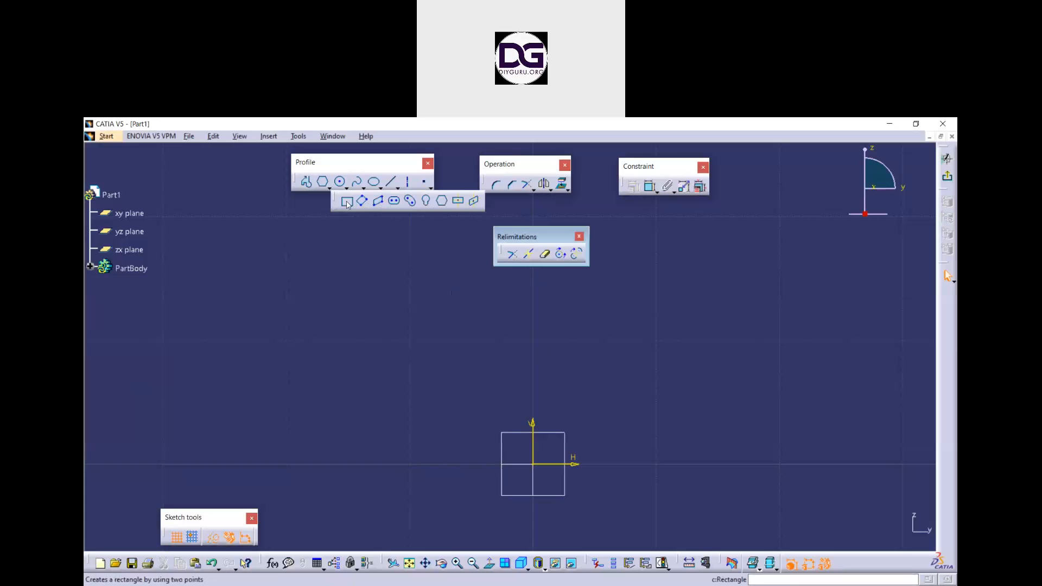
{"action": "left_click", "coordinate": [339, 200]}
{"action": "left_click", "coordinate": [388, 383]}
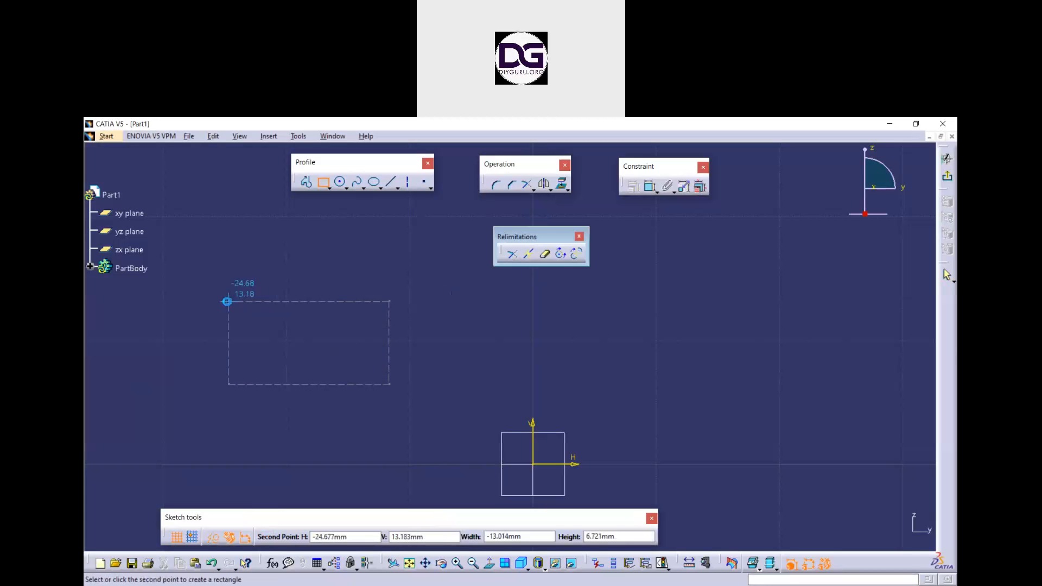
{"action": "left_click", "coordinate": [228, 302]}
{"action": "middle_click_drag", "start_coordinate": [350, 435], "coordinate": [412, 431]}
{"action": "left_click", "coordinate": [413, 431]}
Trim the rectangle's top edge from its left end to just past the middle, keeping the right portion
{"action": "left_click", "coordinate": [512, 255]}
{"action": "left_click", "coordinate": [514, 256]}
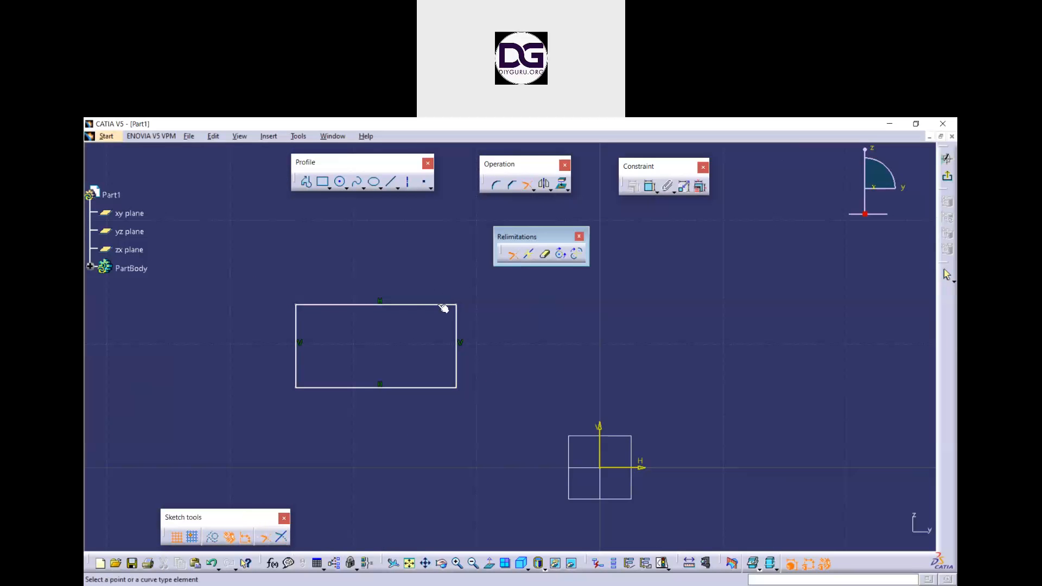
{"action": "left_click", "coordinate": [442, 305]}
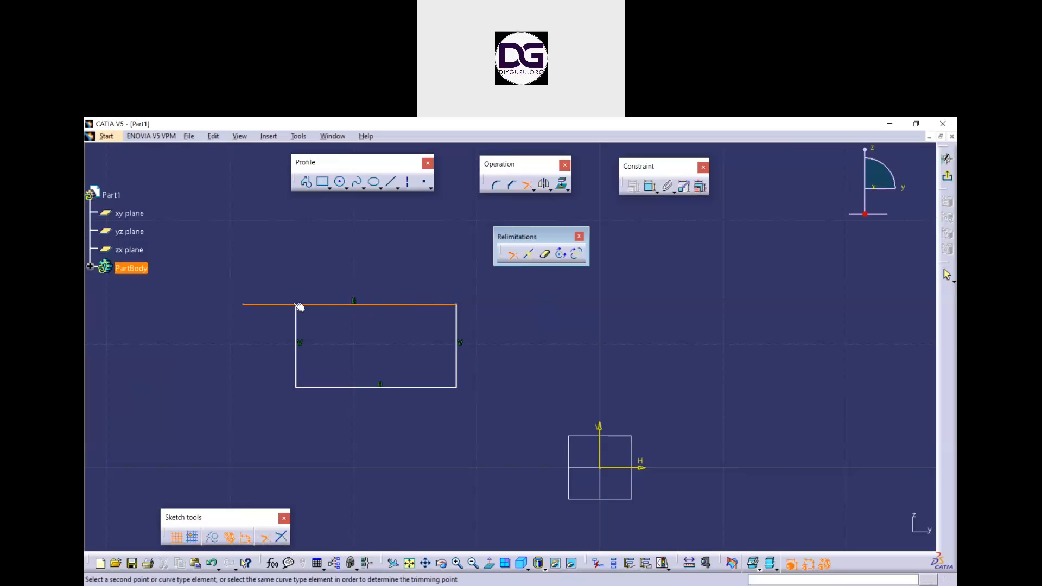
{"action": "left_click", "coordinate": [364, 304]}
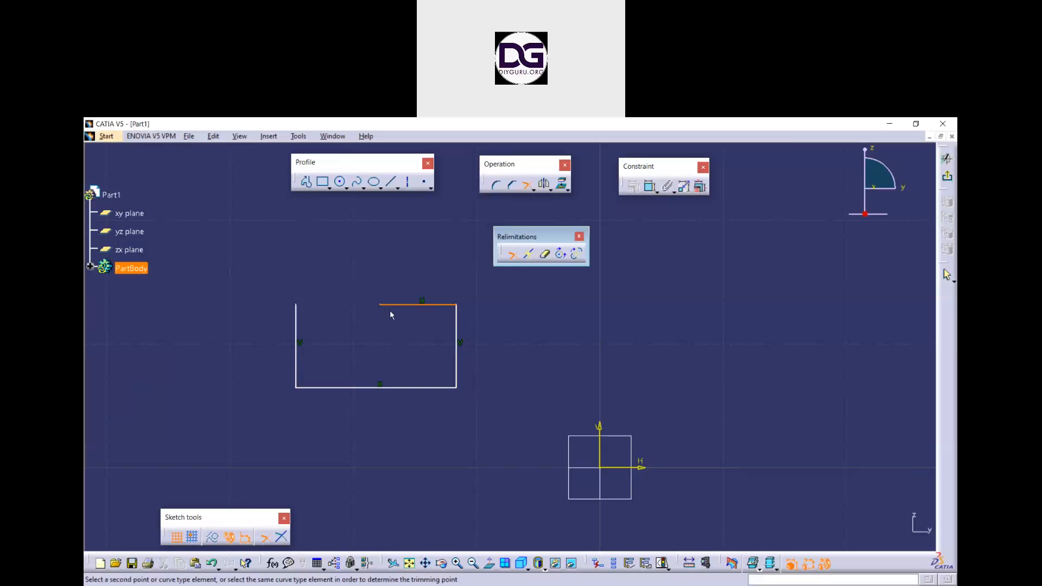
{"action": "left_click", "coordinate": [390, 311]}
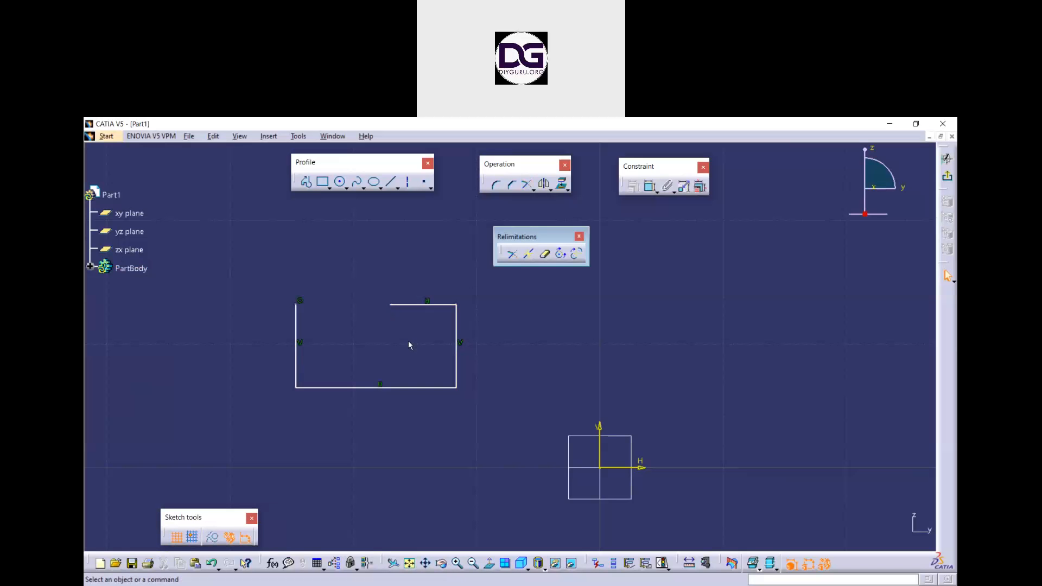
Extend the rectangle's bottom edge past its right side by about half the rectangle's width, using Trim
{"action": "left_click", "coordinate": [509, 263]}
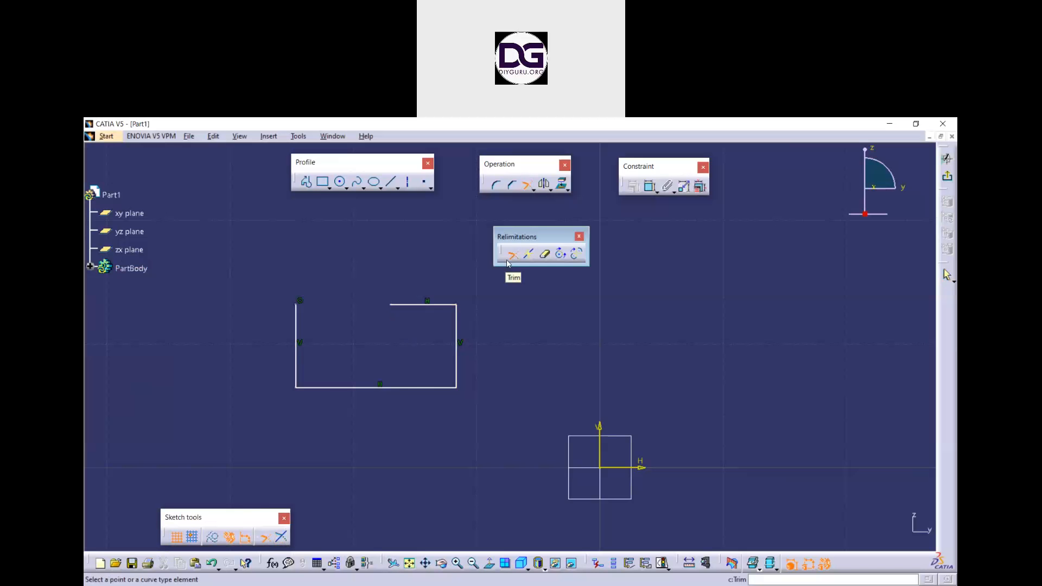
{"action": "left_click", "coordinate": [325, 387]}
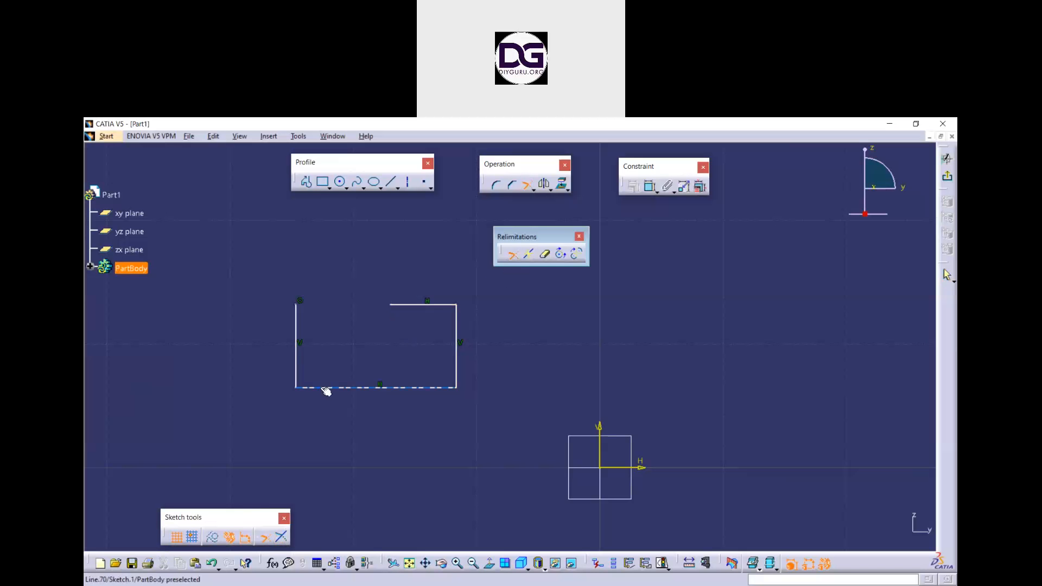
{"action": "left_click", "coordinate": [332, 388]}
{"action": "left_click", "coordinate": [342, 387]}
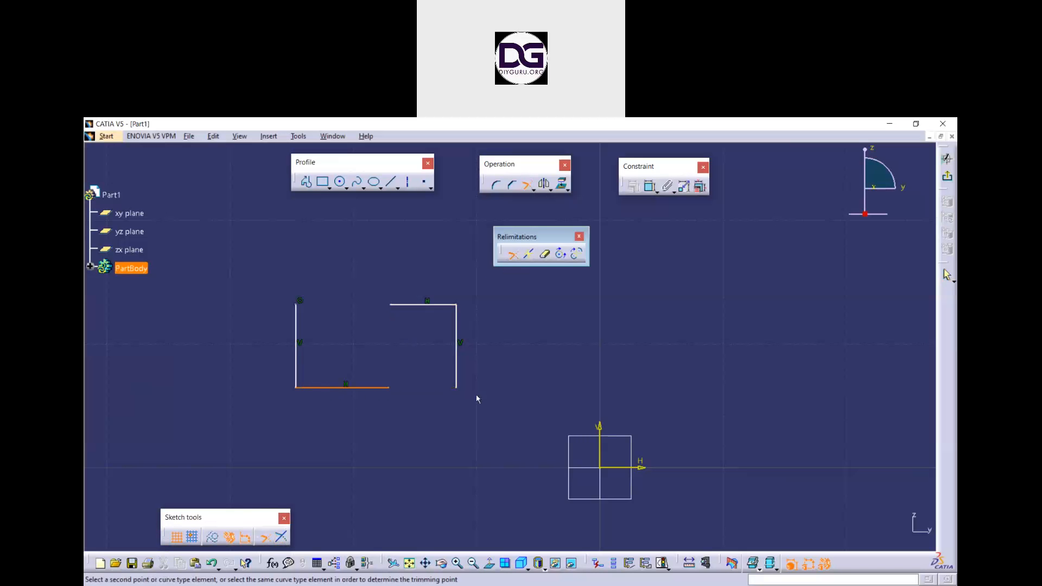
{"action": "left_click", "coordinate": [540, 388]}
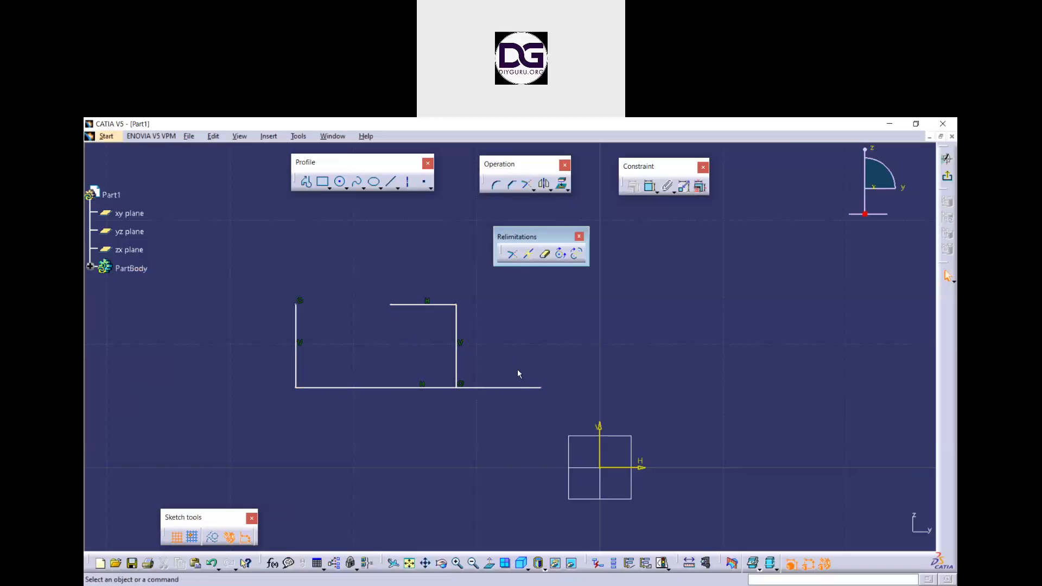
Break the shortened top edge against the rectangle's left vertical edge
{"action": "left_click", "coordinate": [529, 255]}
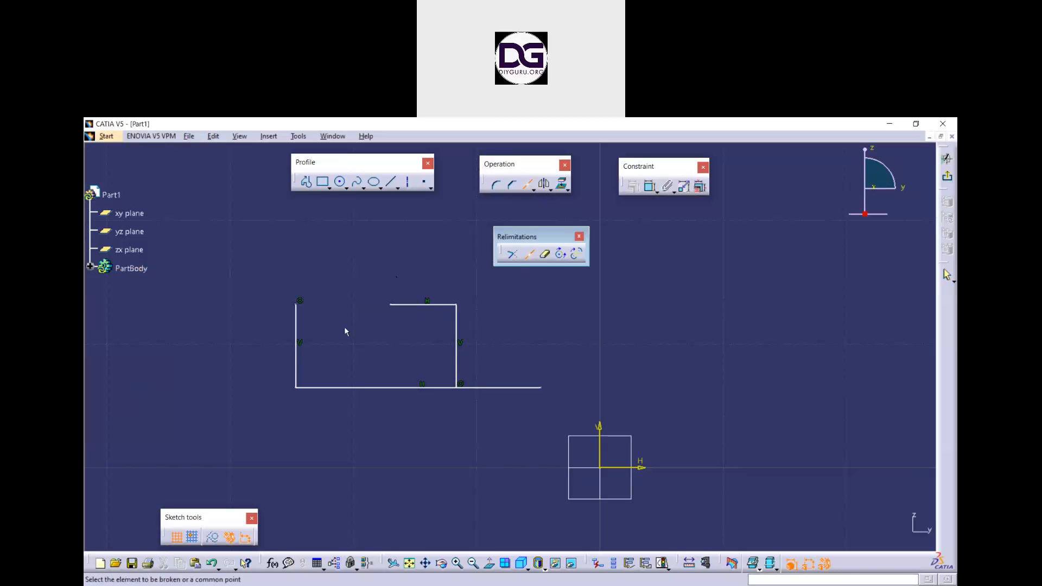
{"action": "left_click", "coordinate": [414, 308]}
{"action": "left_click", "coordinate": [298, 319]}
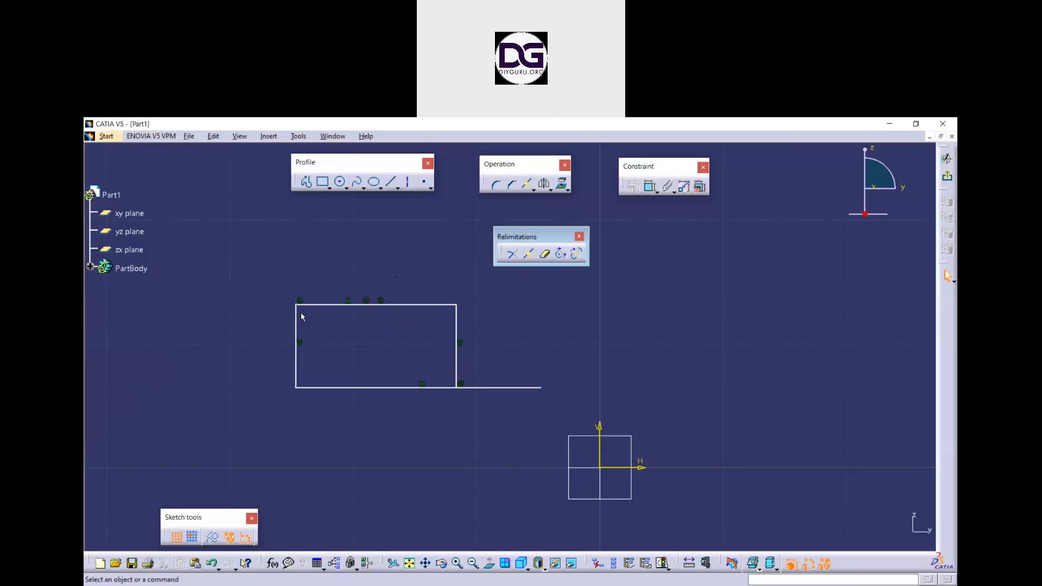
Delete the break point left on the rectangle's top edge
{"action": "mouse_move", "coordinate": [409, 342]}
{"action": "middle_mouse_down"}
{"action": "mouse_move", "coordinate": [325, 306]}
{"action": "mouse_move", "coordinate": [480, 369]}
{"action": "middle_mouse_up"}
{"action": "left_click", "coordinate": [405, 347]}
{"action": "mouse_move", "coordinate": [429, 377]}
{"action": "middle_mouse_down"}
{"action": "mouse_move", "coordinate": [423, 344]}
{"action": "mouse_move", "coordinate": [367, 301]}
{"action": "middle_mouse_up"}
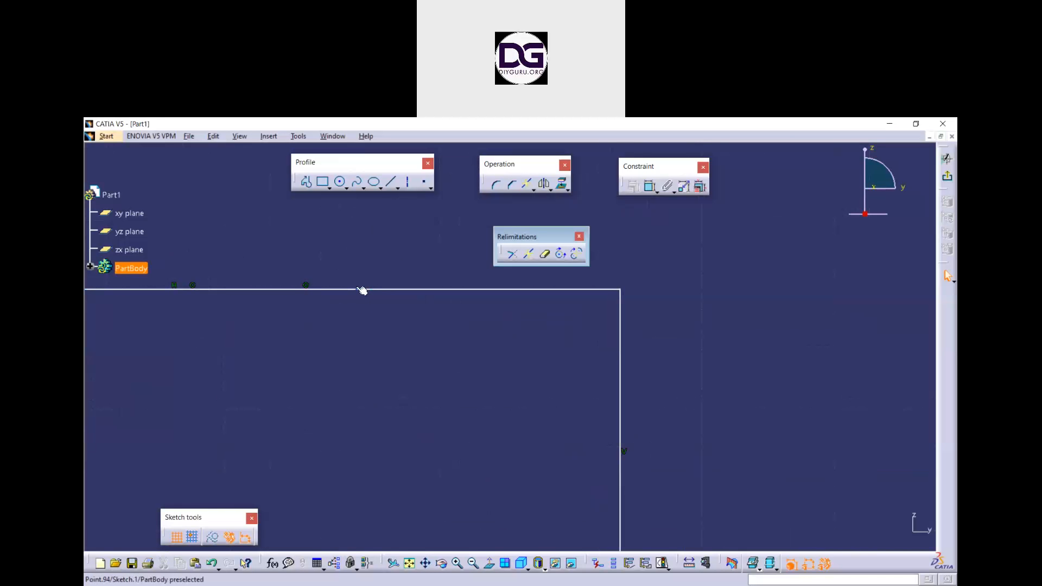
{"action": "left_click", "coordinate": [357, 289]}
{"action": "key", "text": "Delete"}
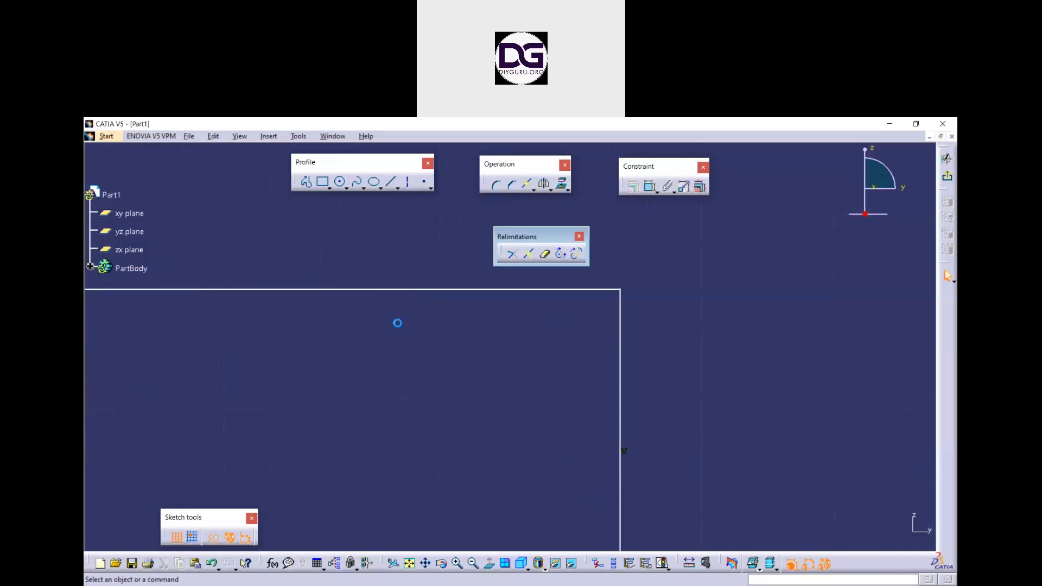
Quick Trim the part of the bottom line that overhangs the rectangle's right side
{"action": "mouse_move", "coordinate": [397, 321]}
{"action": "middle_mouse_down"}
{"action": "mouse_move", "coordinate": [409, 386]}
{"action": "mouse_move", "coordinate": [447, 333]}
{"action": "middle_mouse_up"}
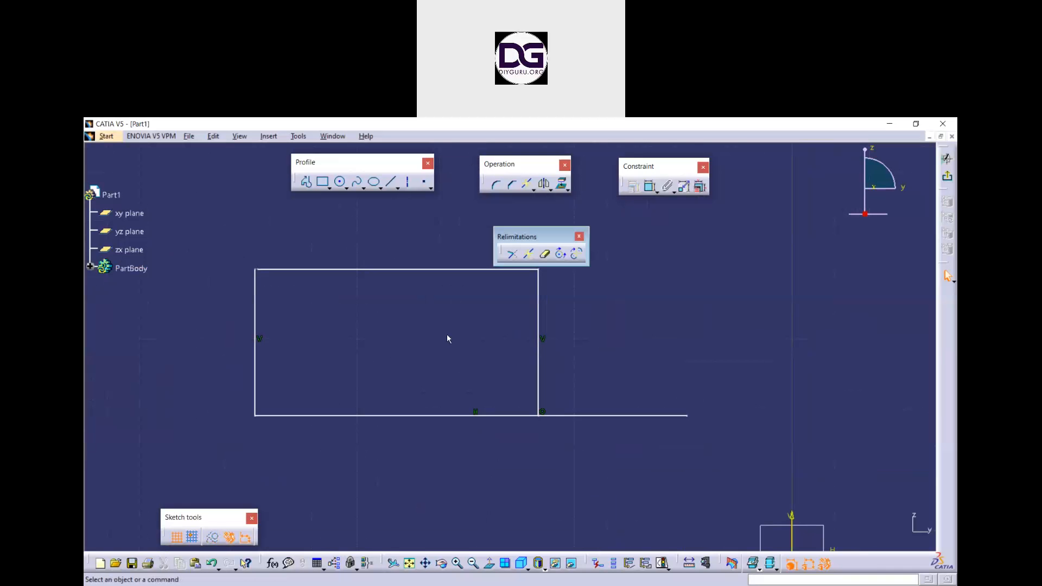
{"action": "middle_click_drag", "start_coordinate": [439, 324], "coordinate": [445, 367]}
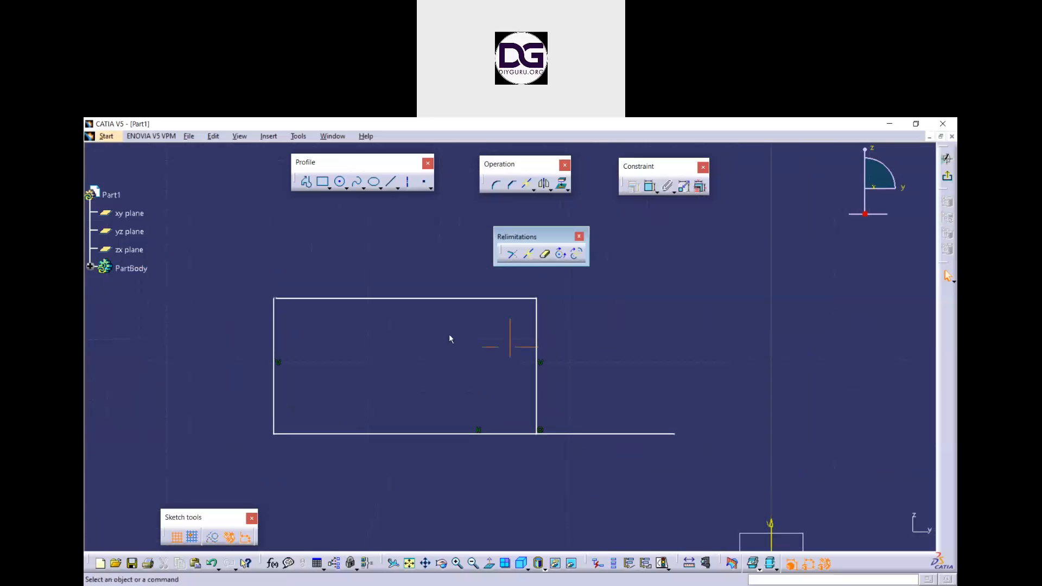
{"action": "left_click", "coordinate": [545, 255]}
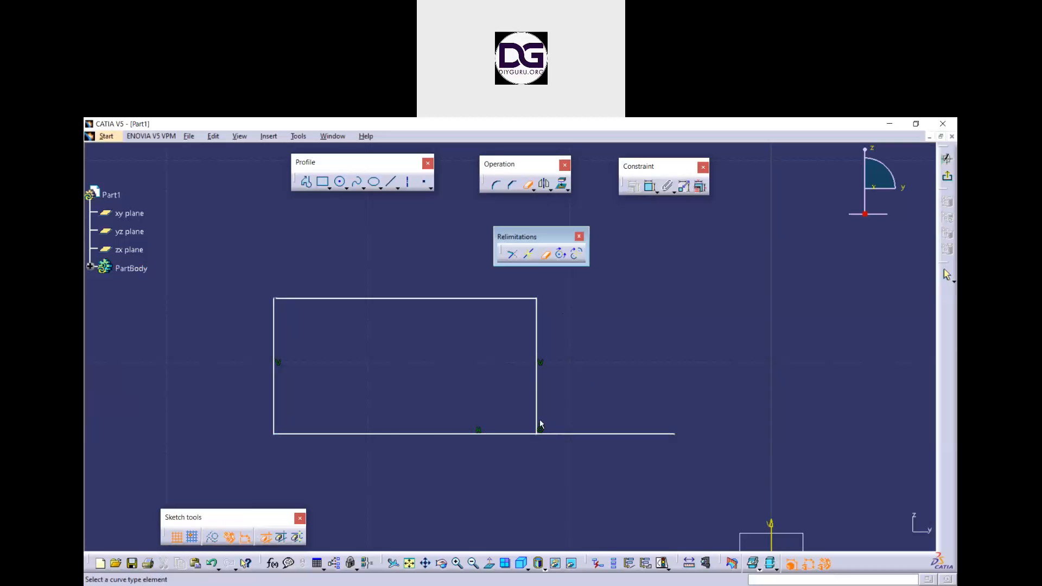
{"action": "left_click", "coordinate": [599, 434]}
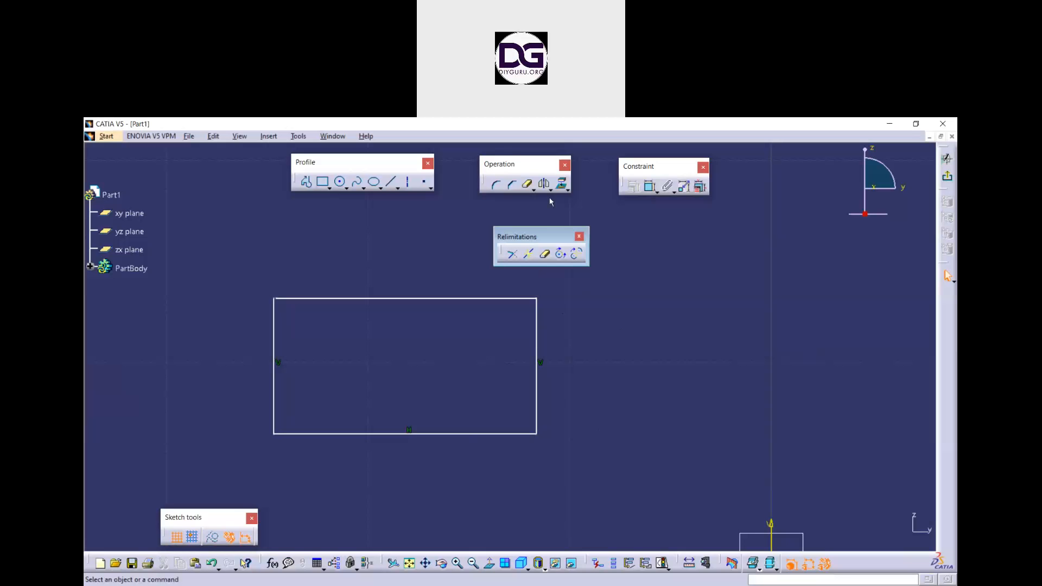
{"action": "left_click", "coordinate": [588, 124]}
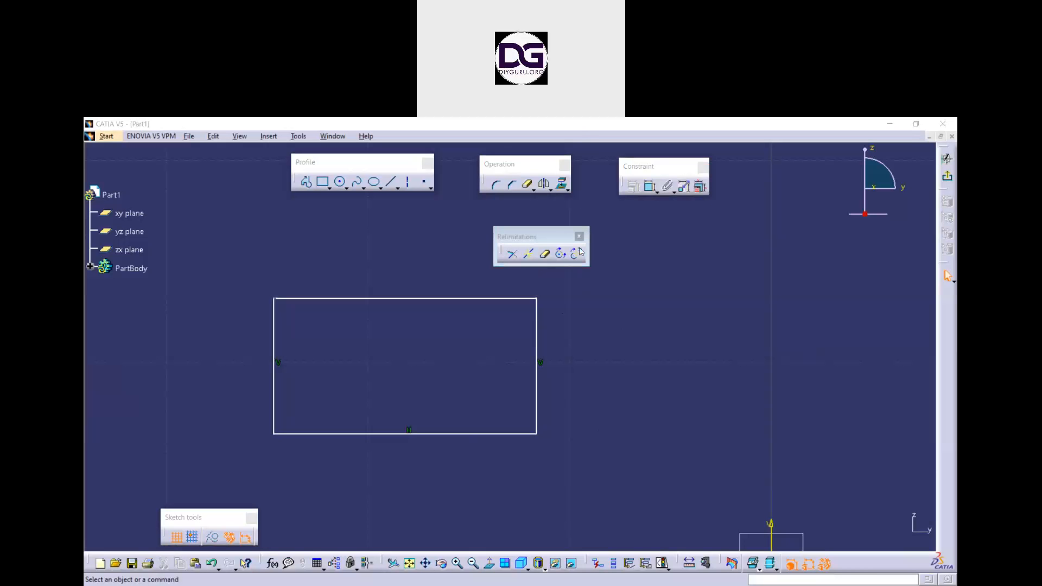
{"action": "left_click", "coordinate": [594, 375]}
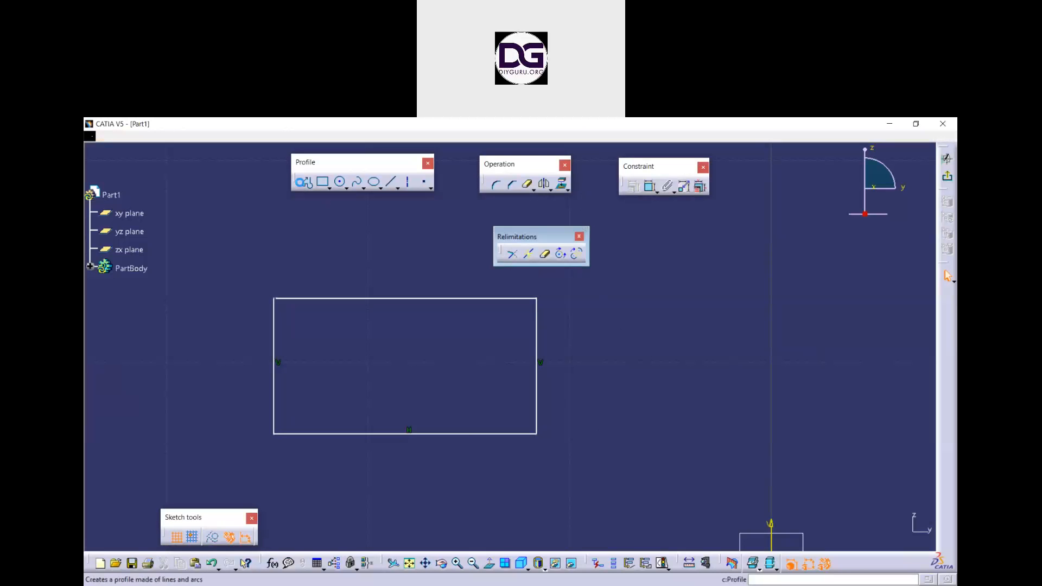
Sketch an open profile of five connected lines beside the rectangle, with the last line crossing the first near its free end
{"action": "left_click", "coordinate": [306, 181]}
{"action": "left_click", "coordinate": [758, 326]}
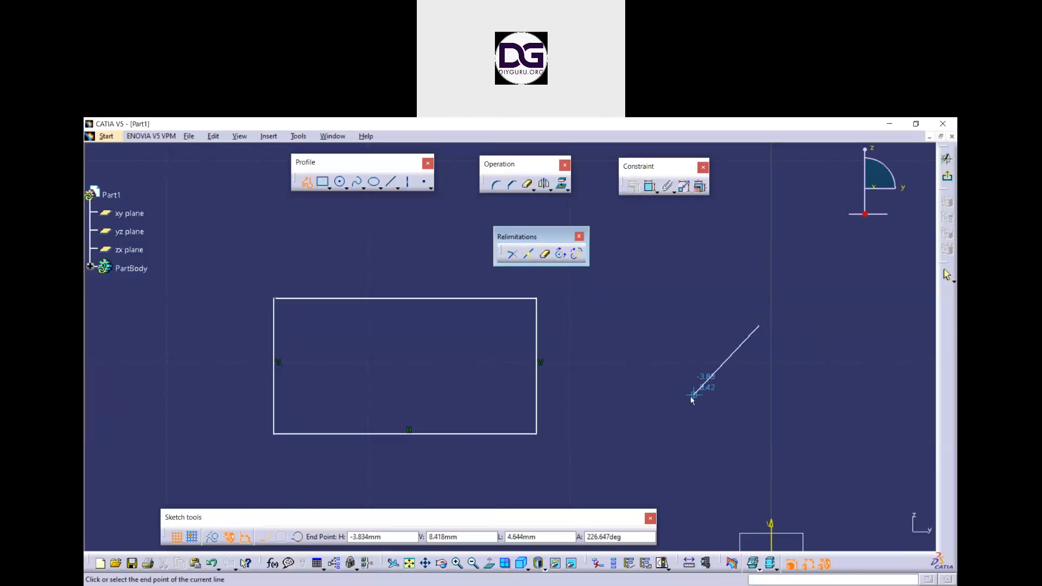
{"action": "left_click", "coordinate": [691, 397]}
{"action": "left_click", "coordinate": [845, 470]}
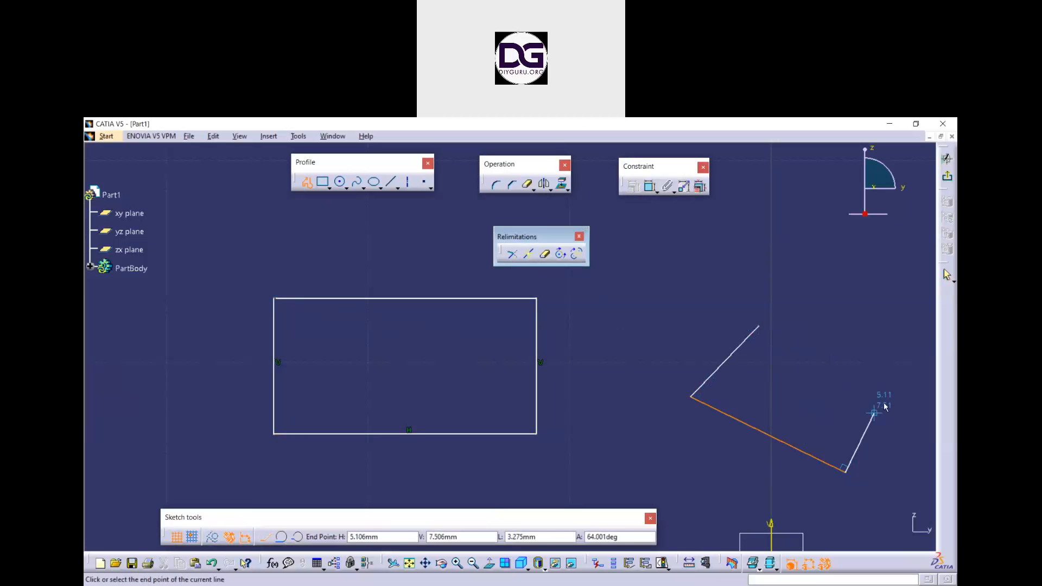
{"action": "left_click", "coordinate": [884, 402]}
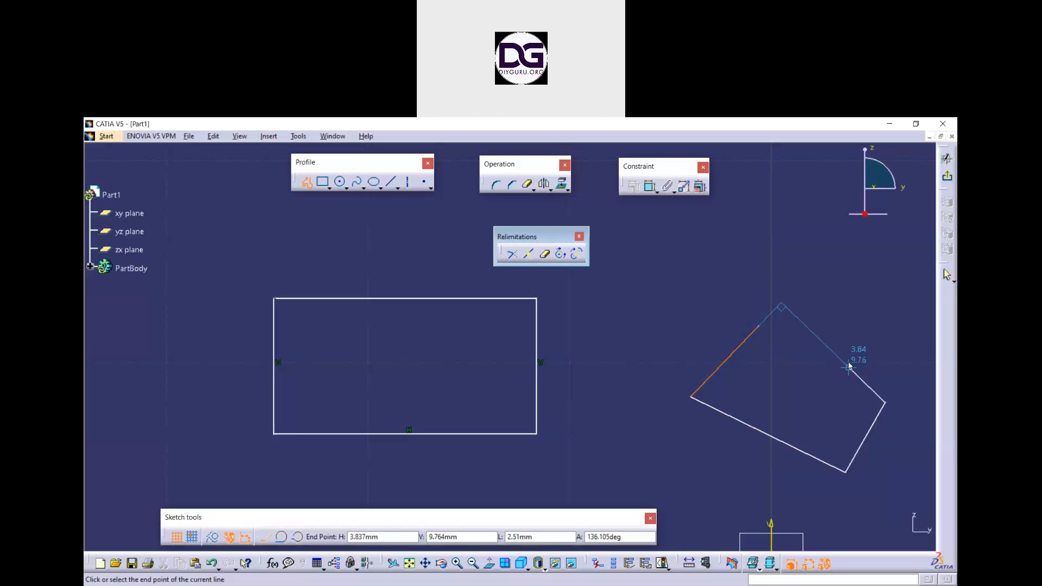
{"action": "left_click", "coordinate": [847, 365]}
{"action": "left_click", "coordinate": [677, 318]}
{"action": "key", "text": "Escape"}
{"action": "key", "text": "Escape"}
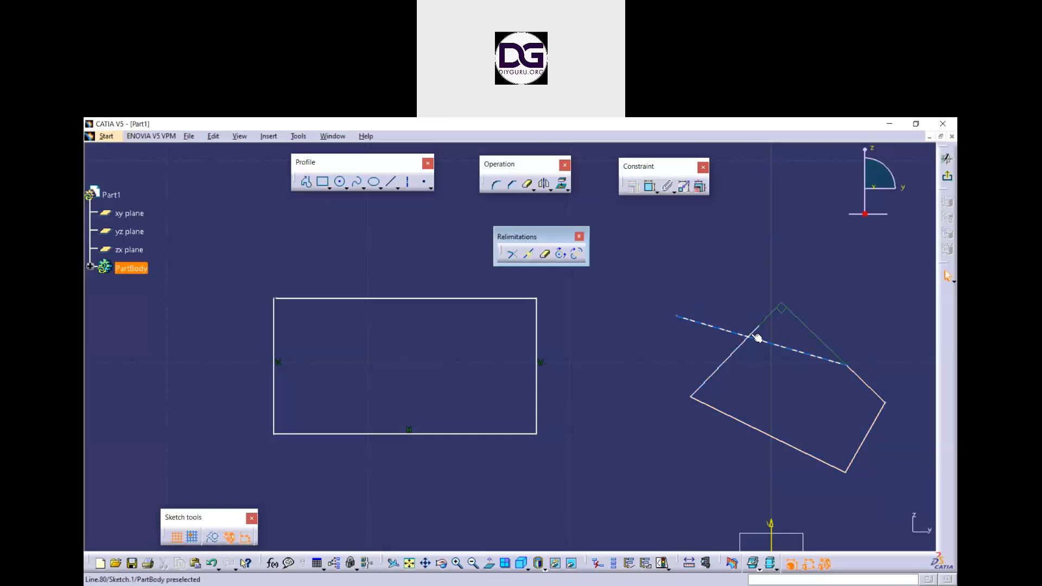
Quick Trim the overhanging ends of the profile's first and last lines at their crossing
{"action": "middle_click_drag", "start_coordinate": [705, 314], "coordinate": [652, 294]}
{"action": "left_click", "coordinate": [544, 254]}
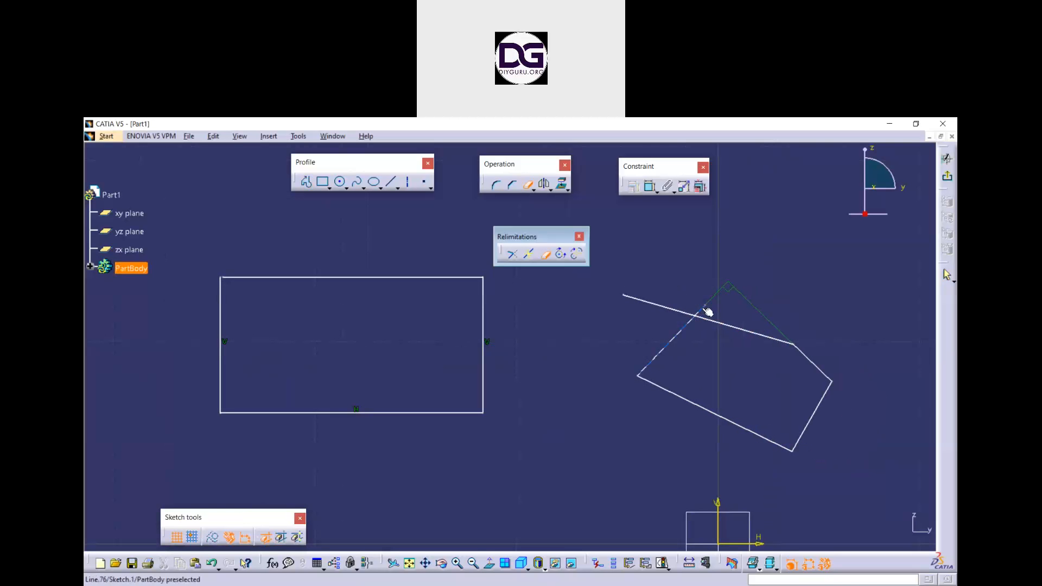
{"action": "left_click", "coordinate": [708, 312]}
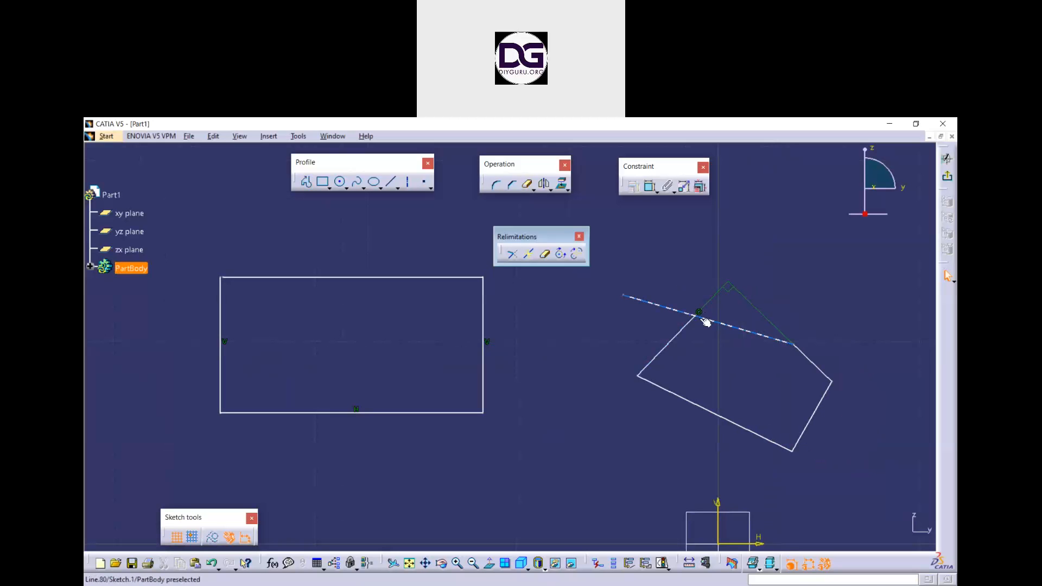
{"action": "left_click", "coordinate": [545, 254]}
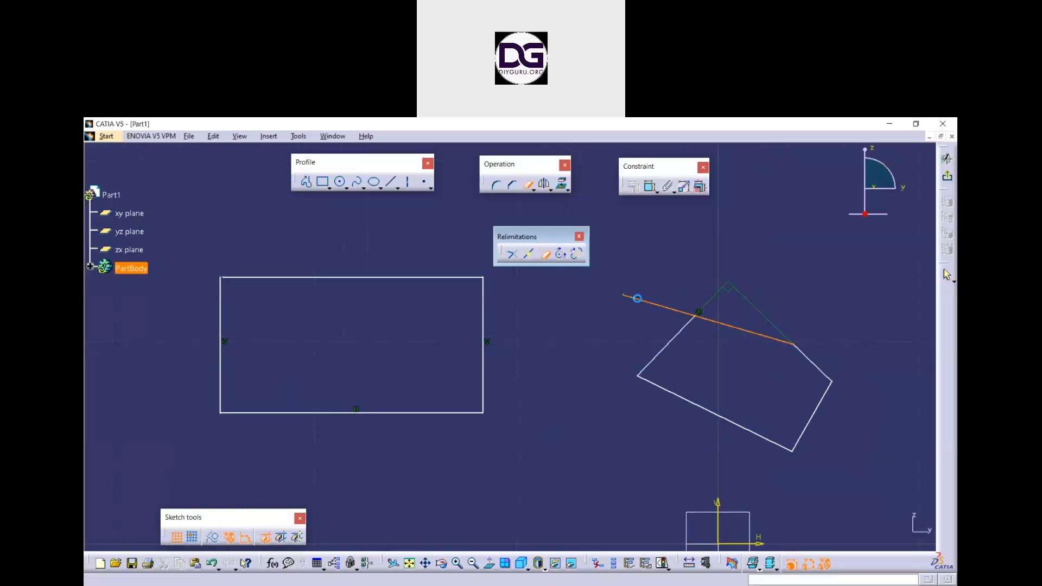
{"action": "left_click", "coordinate": [635, 298]}
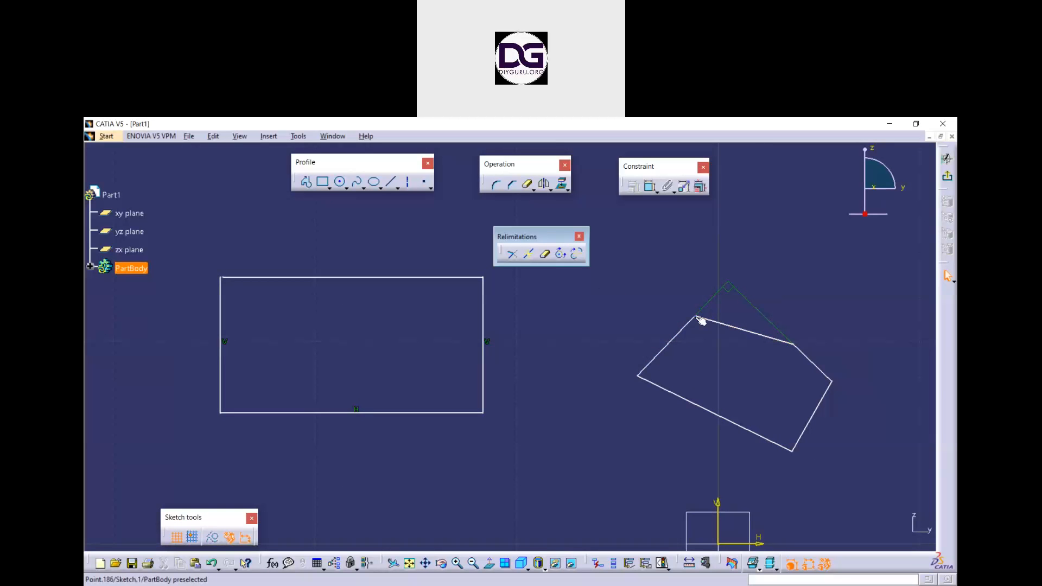
Delete the rectangle and the five-line profile from the sketch
{"action": "middle_click_drag", "start_coordinate": [607, 316], "coordinate": [615, 338]}
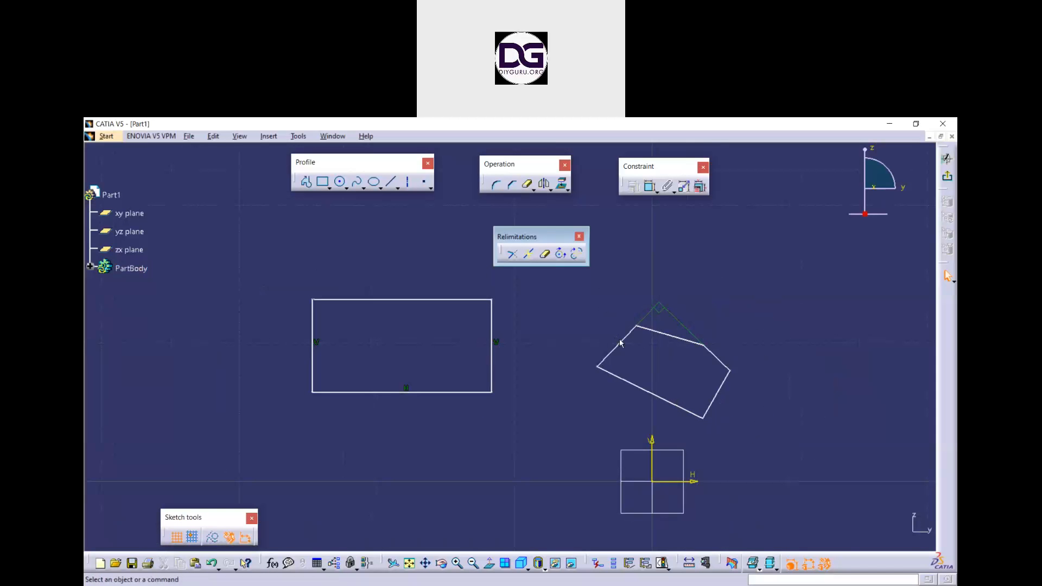
{"action": "left_click_drag", "start_coordinate": [779, 455], "coordinate": [290, 266]}
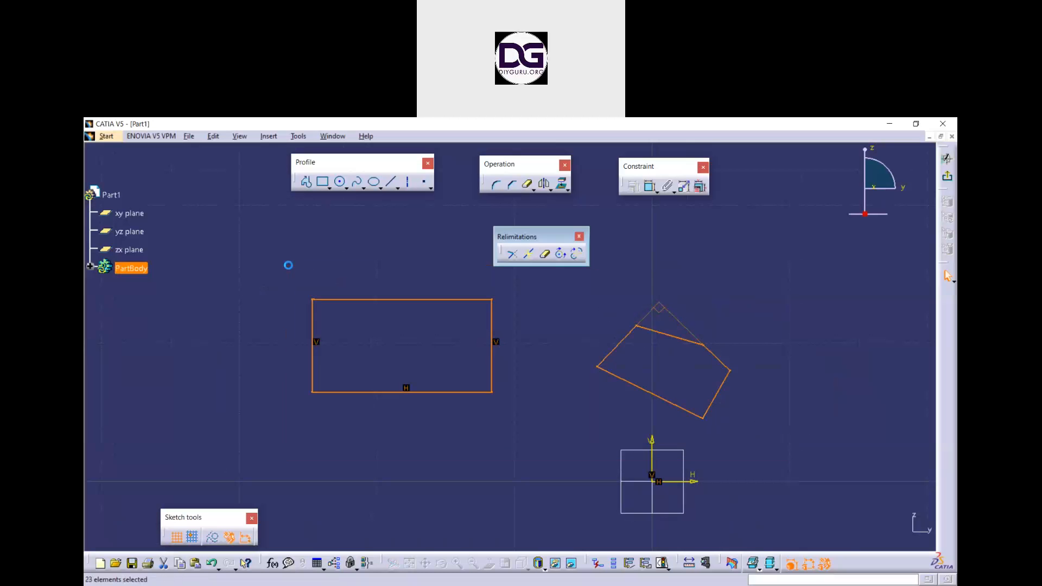
{"action": "key", "text": "Delete"}
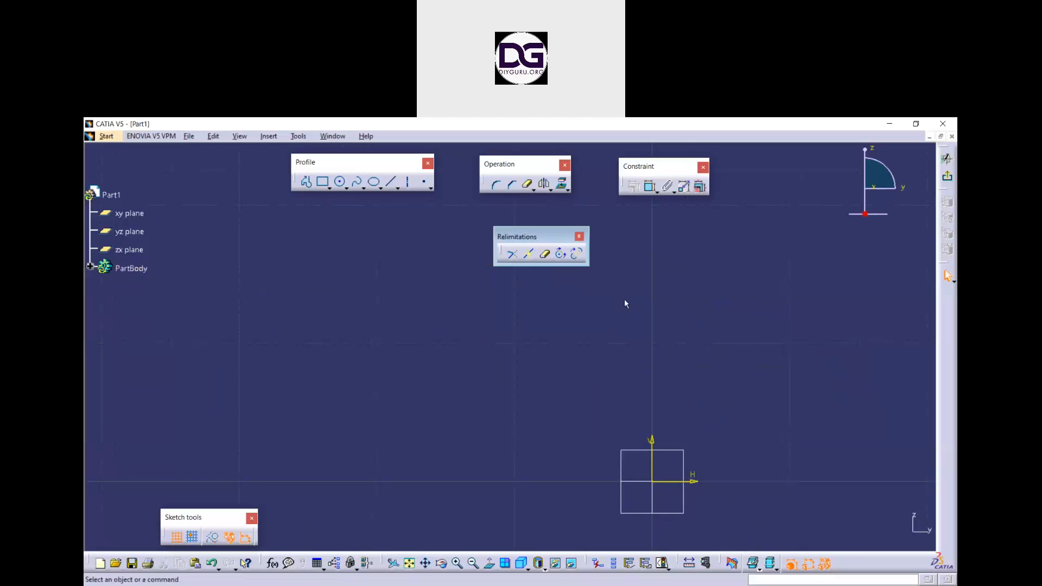
Sketch a centre-point arc of about 7.4 mm radius in the area left of the vertical axis
{"action": "left_click", "coordinate": [348, 188]}
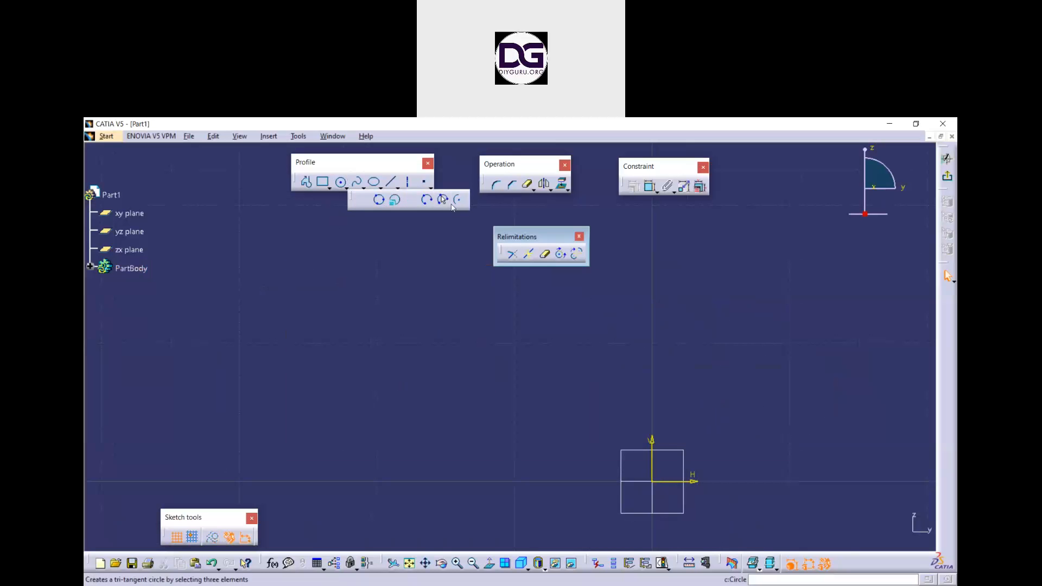
{"action": "left_click", "coordinate": [458, 201]}
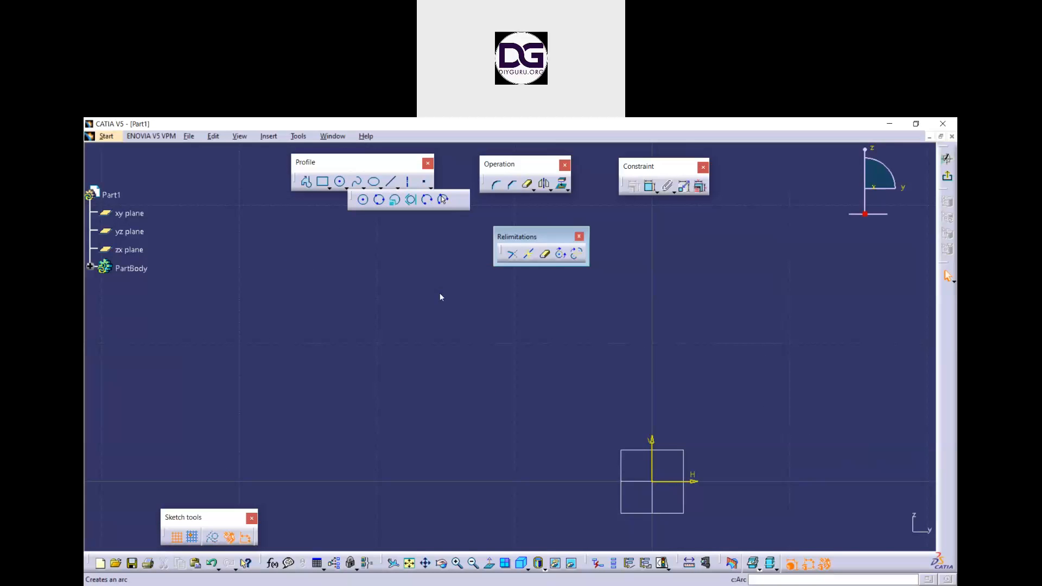
{"action": "left_click", "coordinate": [412, 367]}
{"action": "left_click", "coordinate": [332, 302]}
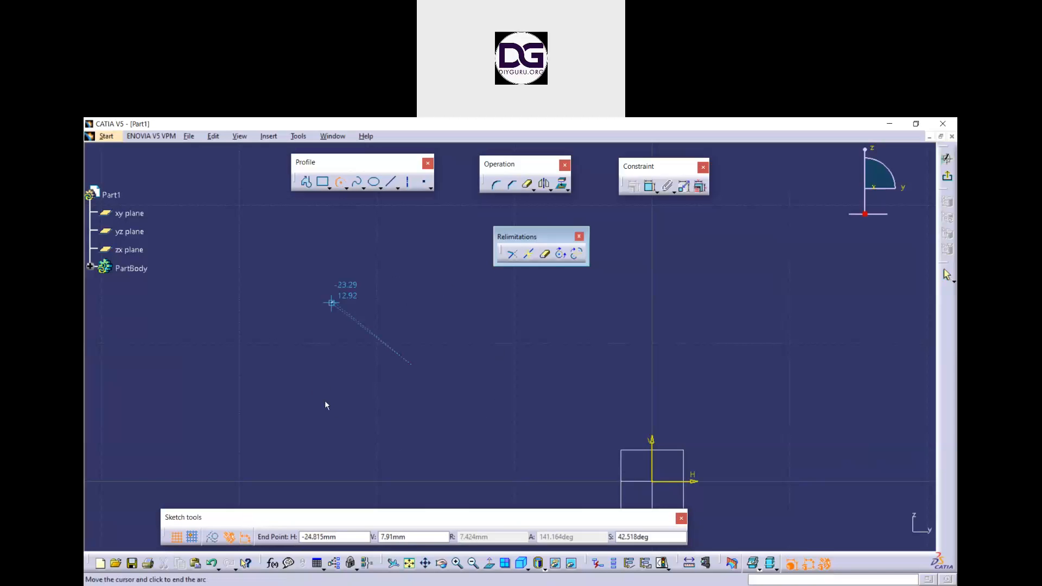
{"action": "left_click", "coordinate": [364, 455]}
{"action": "left_click", "coordinate": [464, 413]}
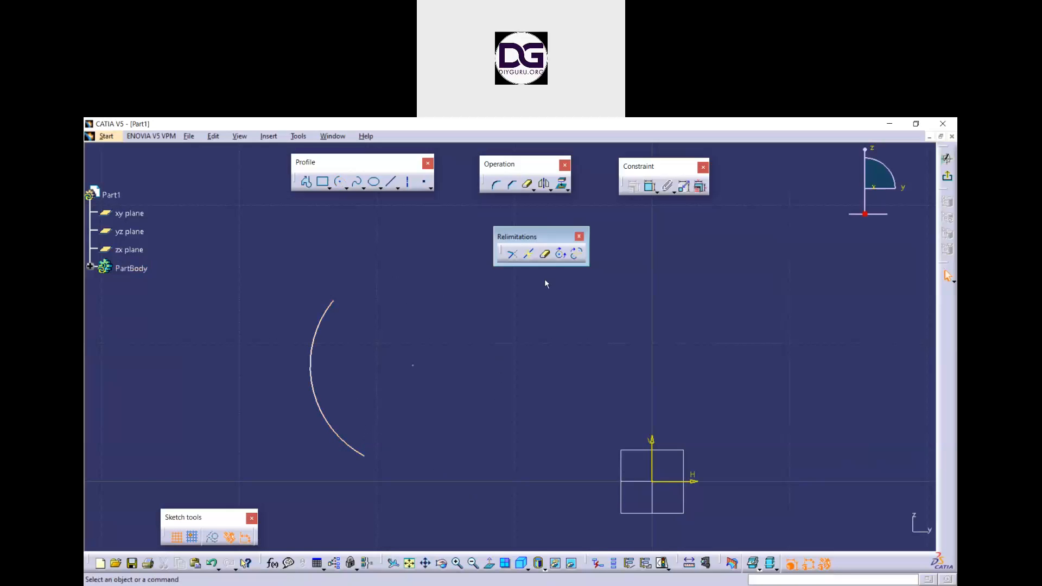
Close the arc into a full circle
{"action": "left_click", "coordinate": [560, 255]}
{"action": "left_click", "coordinate": [319, 335]}
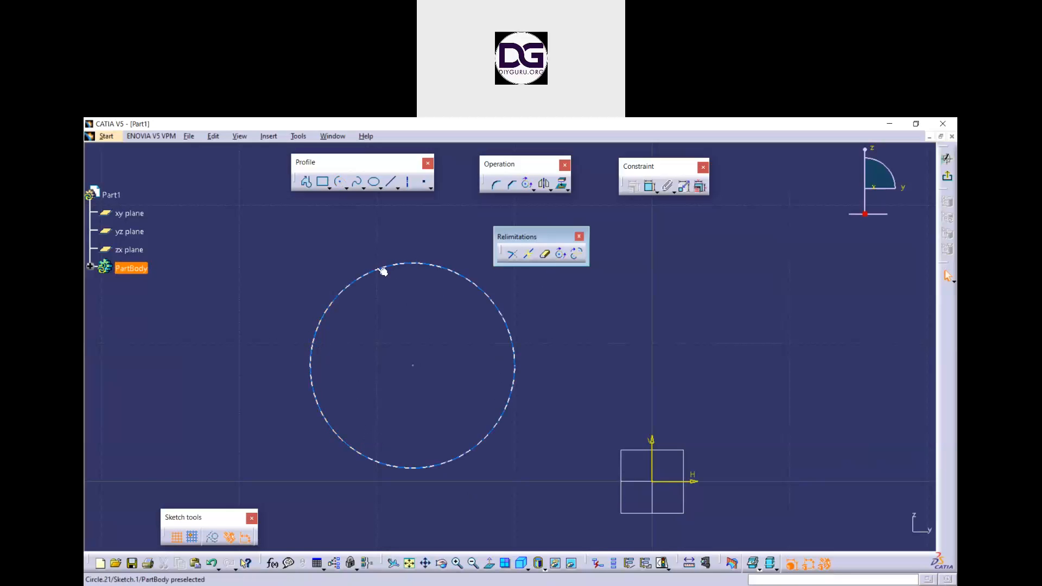
{"action": "left_click", "coordinate": [520, 346]}
{"action": "left_click_drag", "start_coordinate": [457, 375], "coordinate": [457, 375]}
{"action": "left_click", "coordinate": [456, 375]}
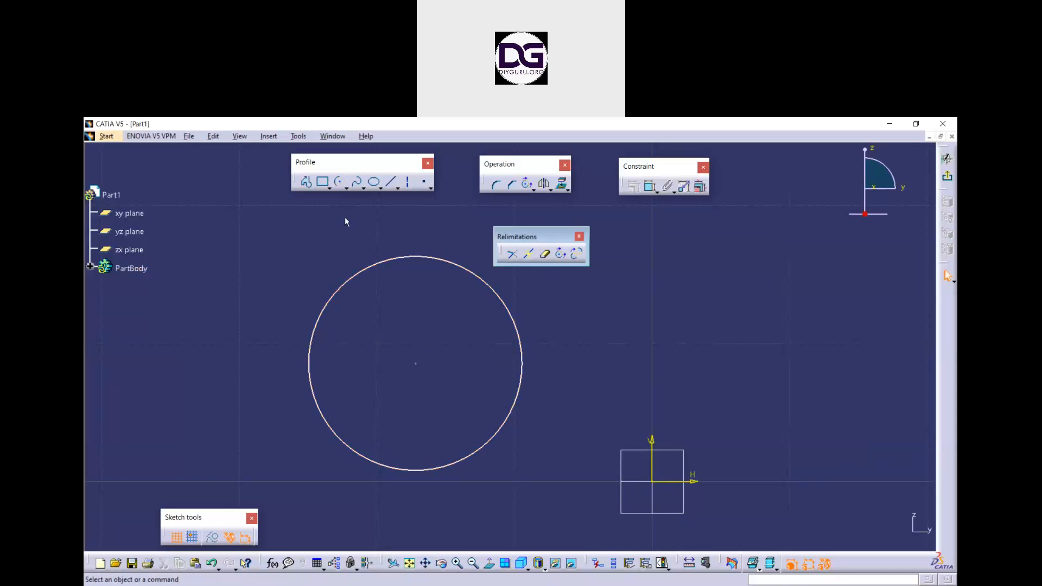
Sketch a smaller arc of about 3.4 mm radius right of the vertical axis and close it into a full circle
{"action": "left_click", "coordinate": [336, 184]}
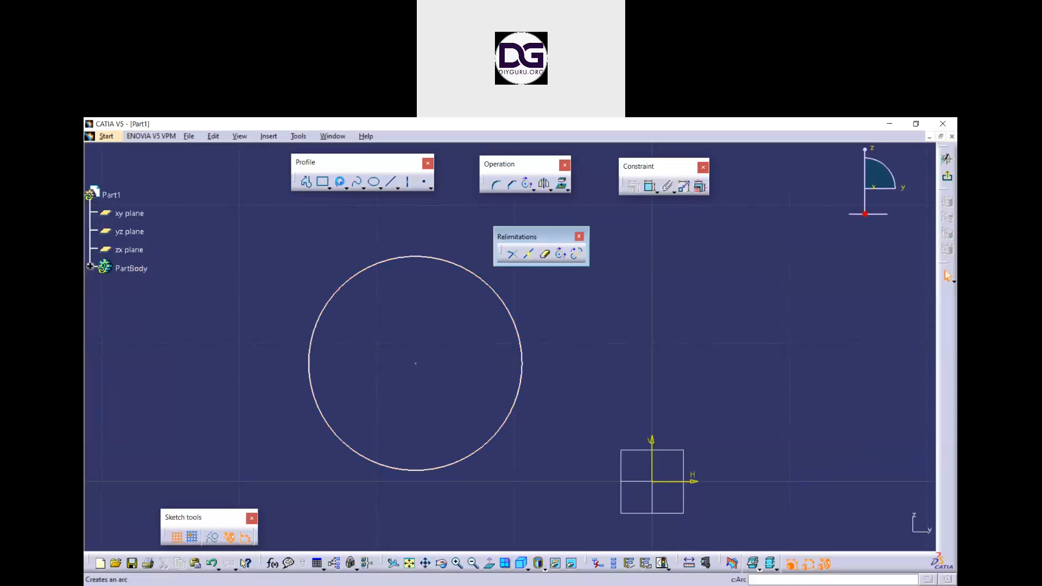
{"action": "left_click", "coordinate": [795, 326]}
{"action": "left_click", "coordinate": [762, 300]}
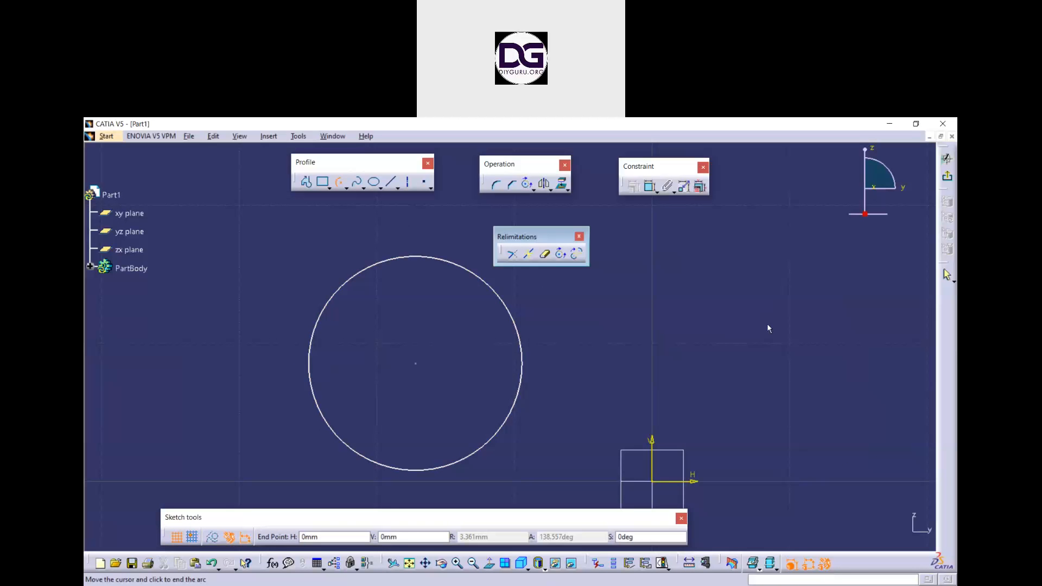
{"action": "left_click", "coordinate": [828, 273]}
{"action": "left_click", "coordinate": [701, 296]}
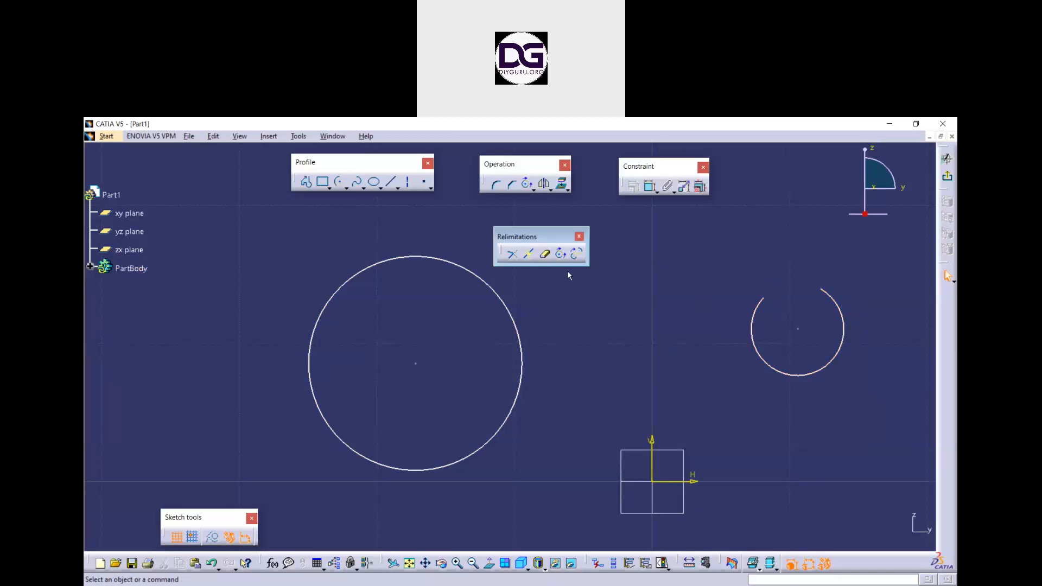
{"action": "left_click", "coordinate": [561, 255]}
{"action": "left_click", "coordinate": [766, 310]}
Delete both circles from the sketch
{"action": "middle_click_drag", "start_coordinate": [698, 332], "coordinate": [710, 360], "text": "ctrl"}
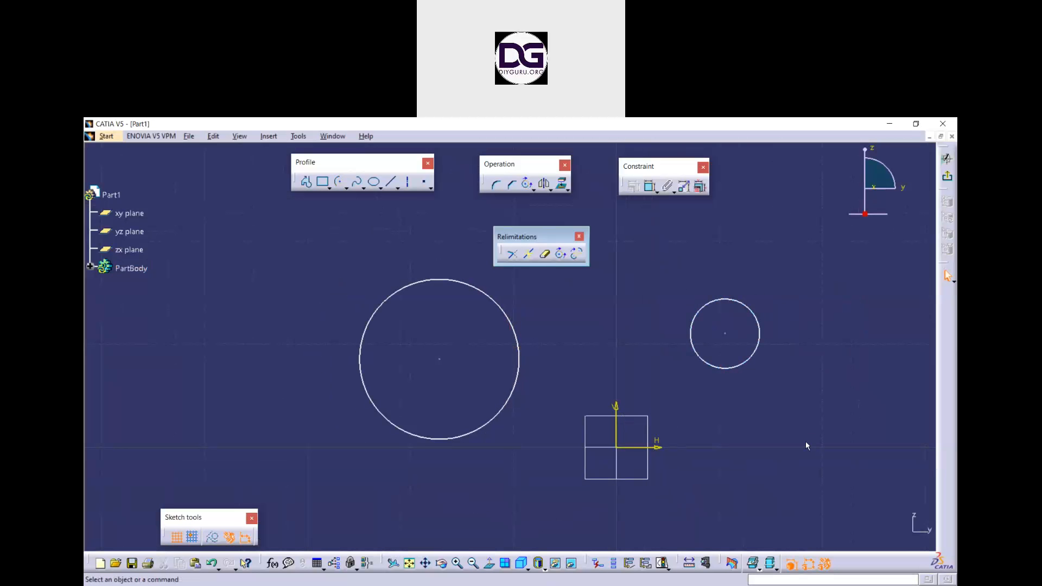
{"action": "left_click_drag", "start_coordinate": [817, 465], "coordinate": [288, 247]}
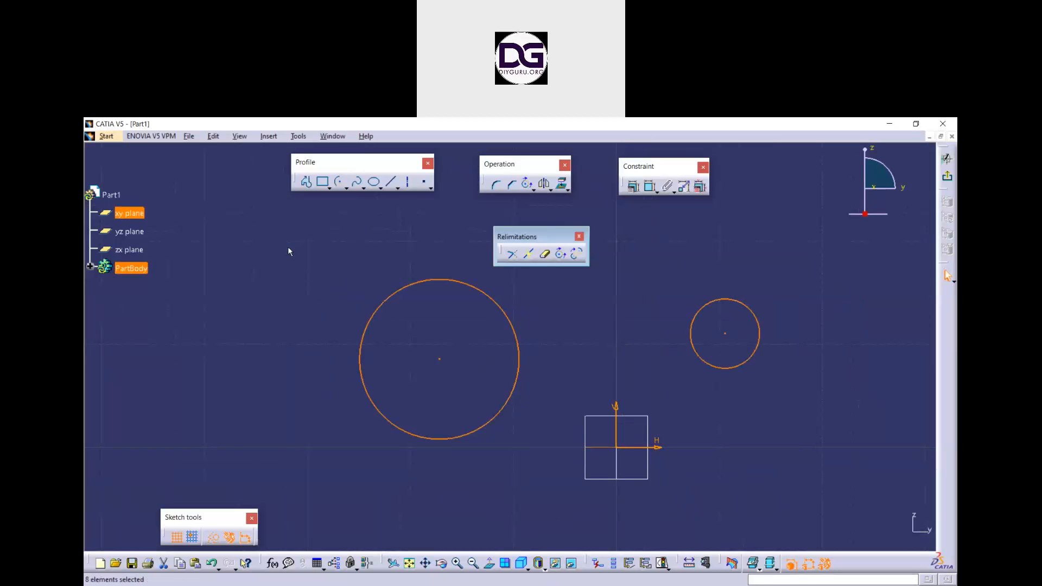
{"action": "key", "text": "Delete"}
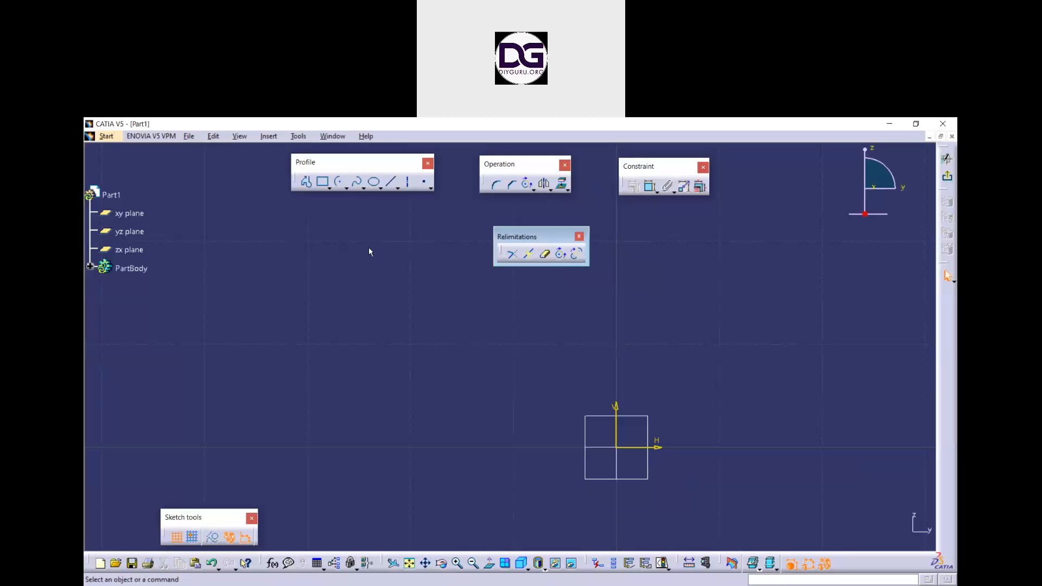
Sketch an arc of about 9.4 mm radius left of the vertical axis and replace it with its complementary arc
{"action": "left_click", "coordinate": [337, 182]}
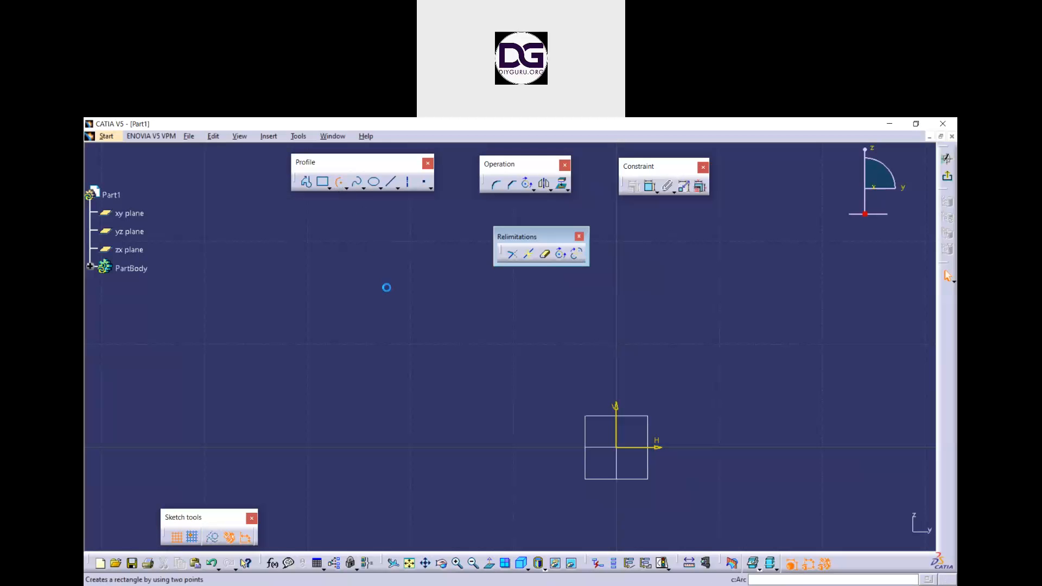
{"action": "left_click", "coordinate": [382, 320]}
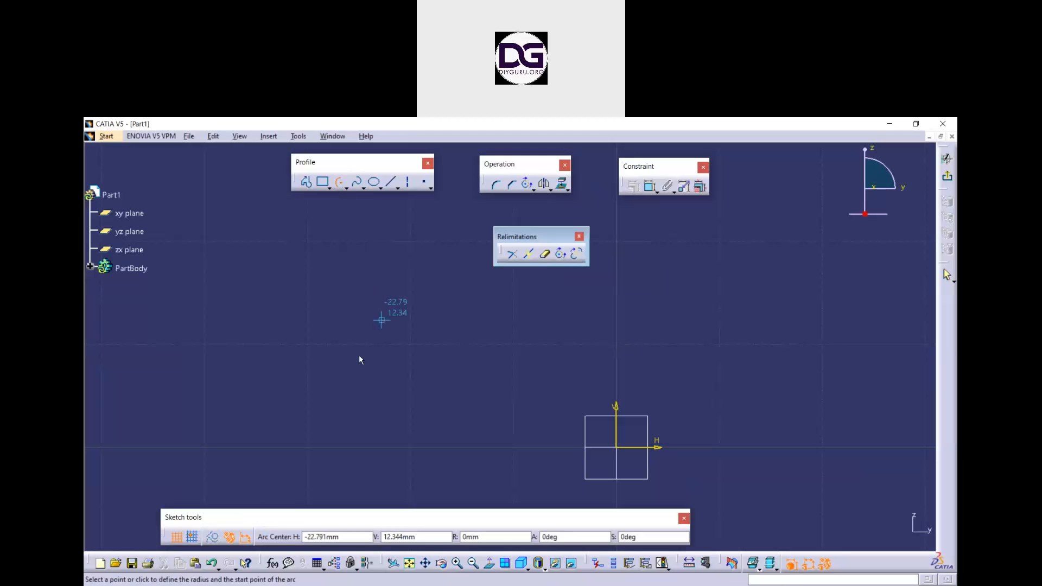
{"action": "left_click", "coordinate": [415, 412]}
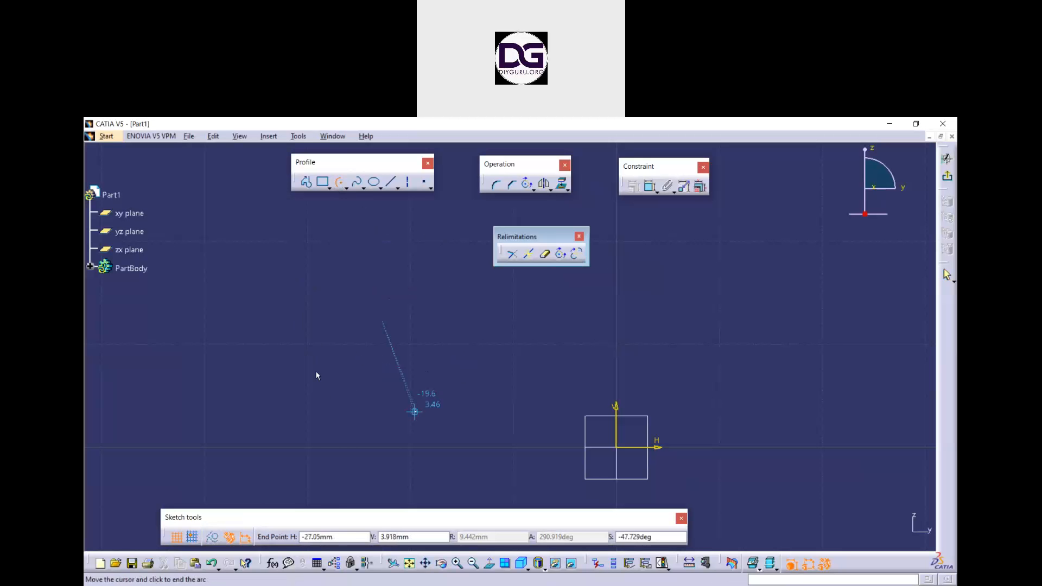
{"action": "left_click", "coordinate": [298, 303]}
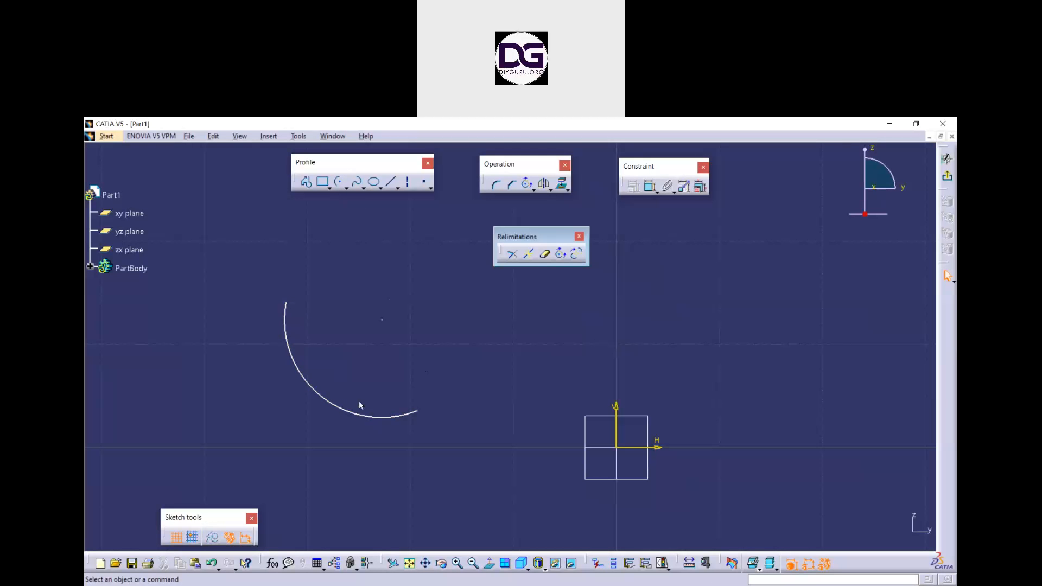
{"action": "left_click", "coordinate": [577, 255]}
{"action": "left_click", "coordinate": [342, 408]}
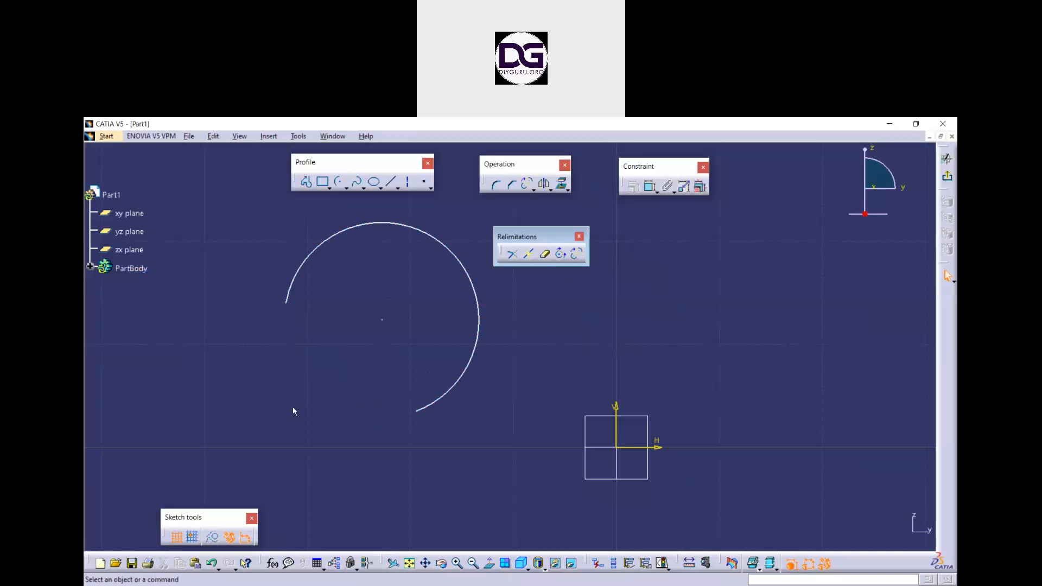
Sketch a large arc of about 12.3 mm radius right of the vertical axis and switch it to its complement
{"action": "left_click", "coordinate": [339, 181]}
{"action": "left_click", "coordinate": [771, 338]}
{"action": "left_click", "coordinate": [807, 215]}
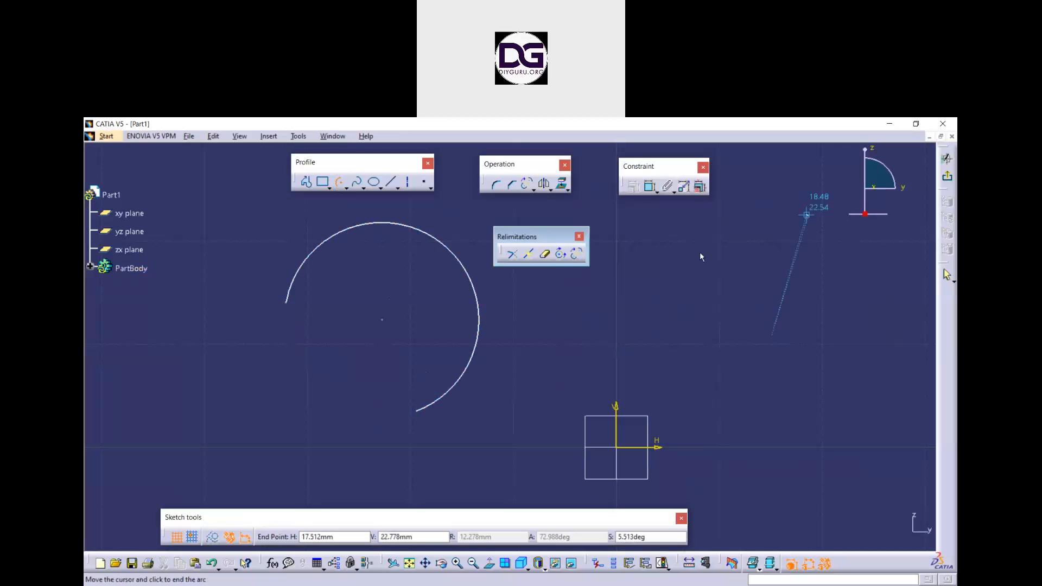
{"action": "left_click", "coordinate": [846, 358]}
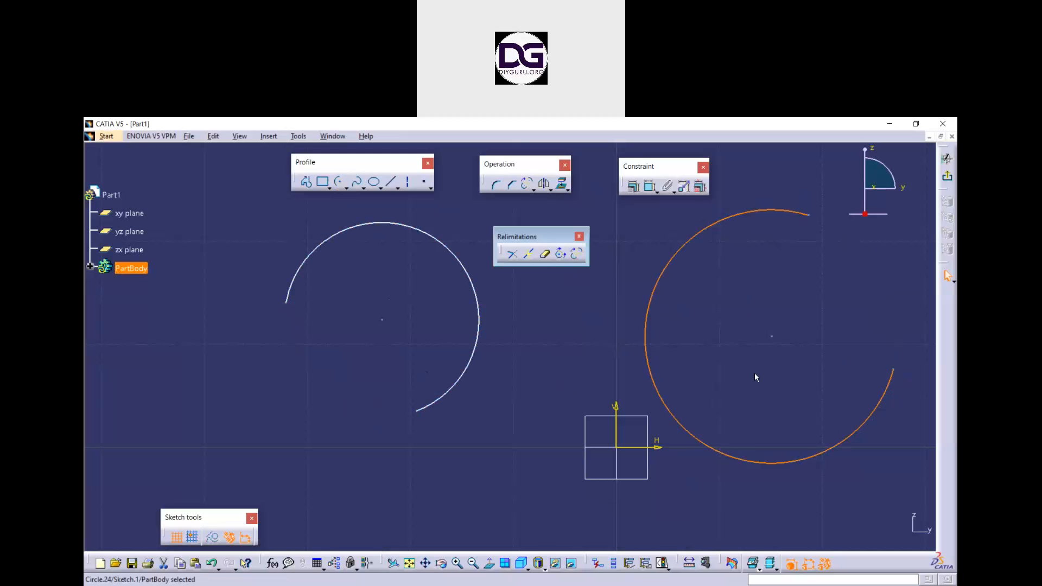
{"action": "left_click", "coordinate": [567, 329]}
{"action": "left_click", "coordinate": [578, 259]}
{"action": "left_click", "coordinate": [659, 293]}
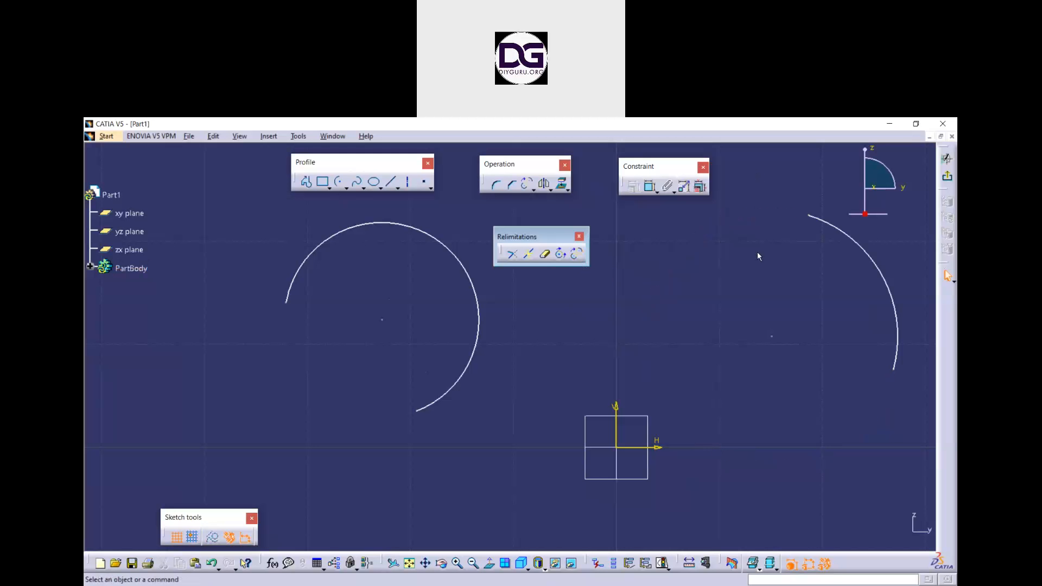
Delete both arcs from the sketch
{"action": "middle_click_drag", "start_coordinate": [705, 273], "coordinate": [715, 304], "text": "ctrl"}
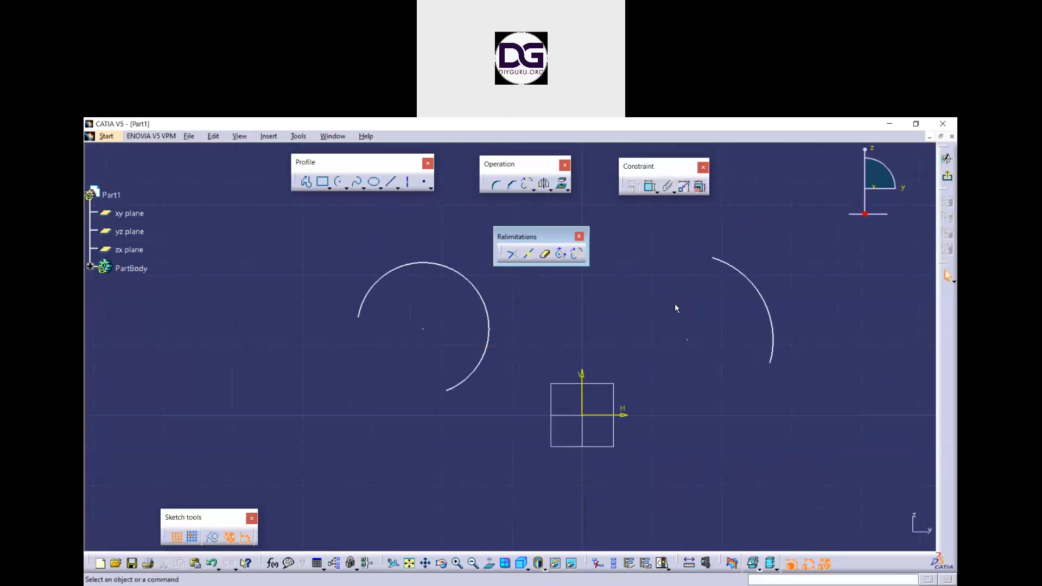
{"action": "left_click_drag", "start_coordinate": [805, 427], "coordinate": [277, 222]}
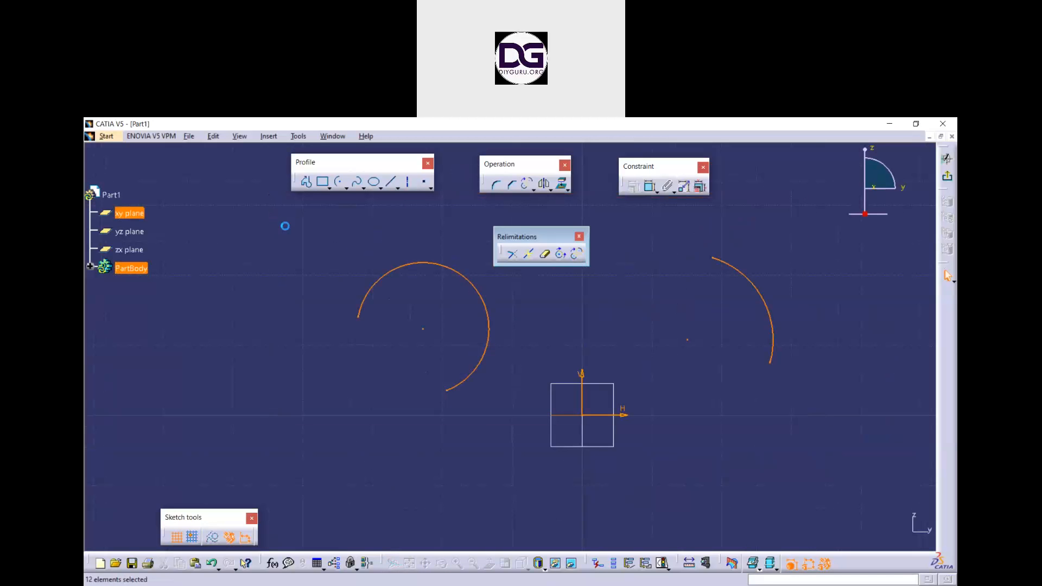
{"action": "key", "text": "Delete"}
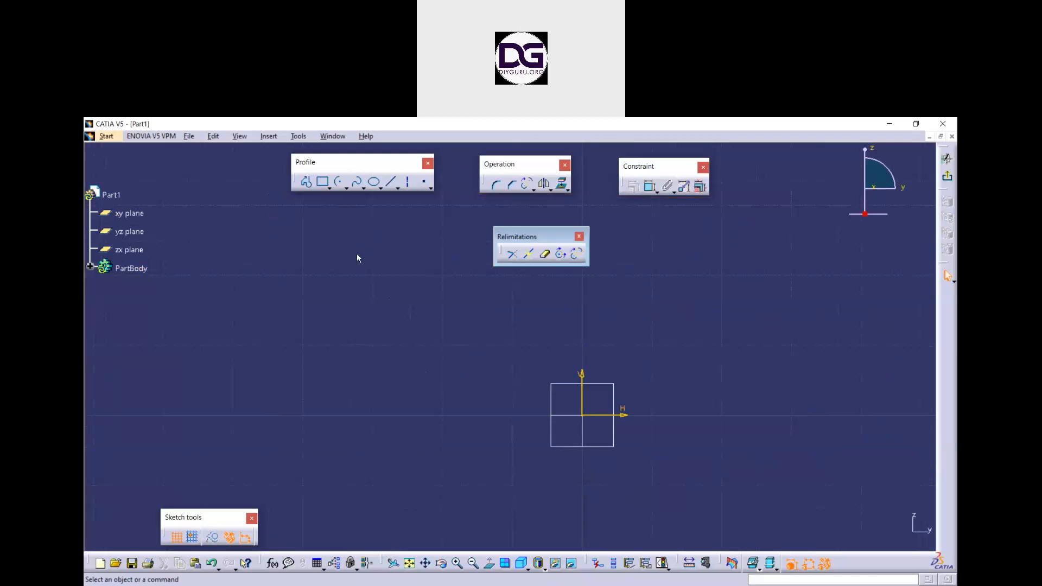
Put away the floating Relimitations tools and float the Transformation tool set over the sketch area instead
{"action": "middle_click_drag", "start_coordinate": [507, 337], "coordinate": [507, 351]}
{"action": "left_click", "coordinate": [410, 563]}
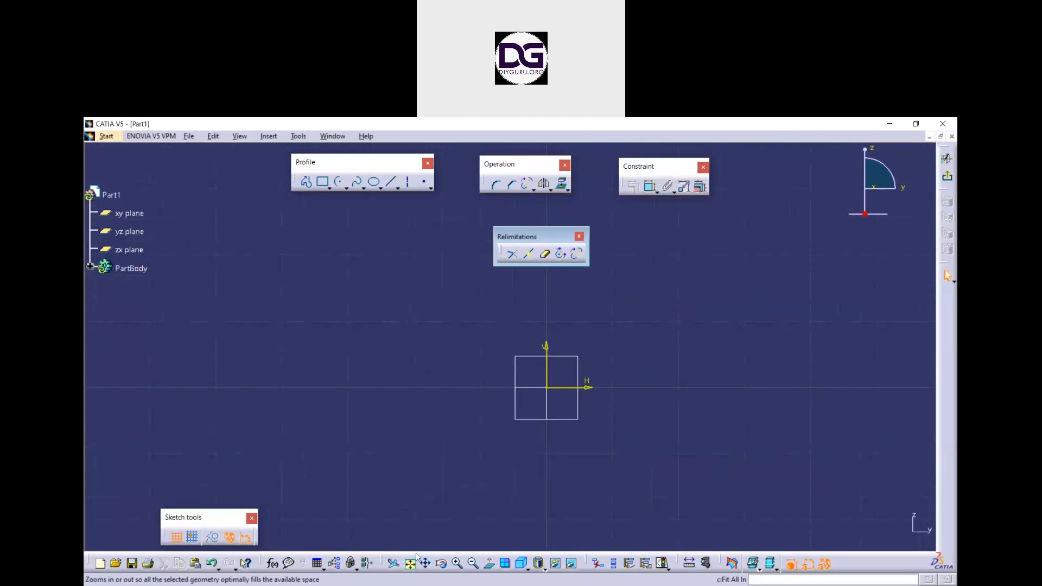
{"action": "left_click", "coordinate": [579, 237]}
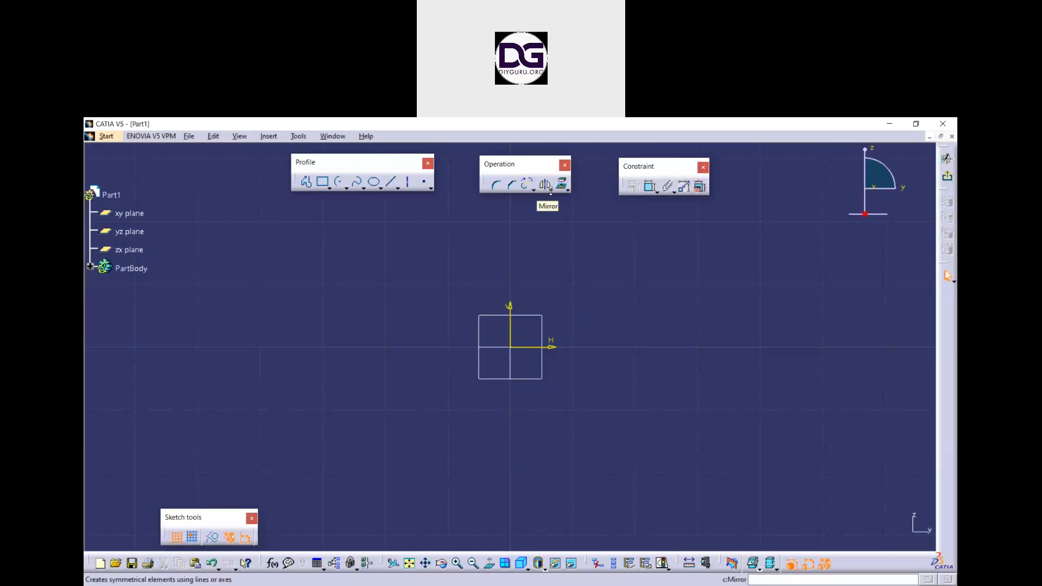
{"action": "left_click", "coordinate": [551, 189]}
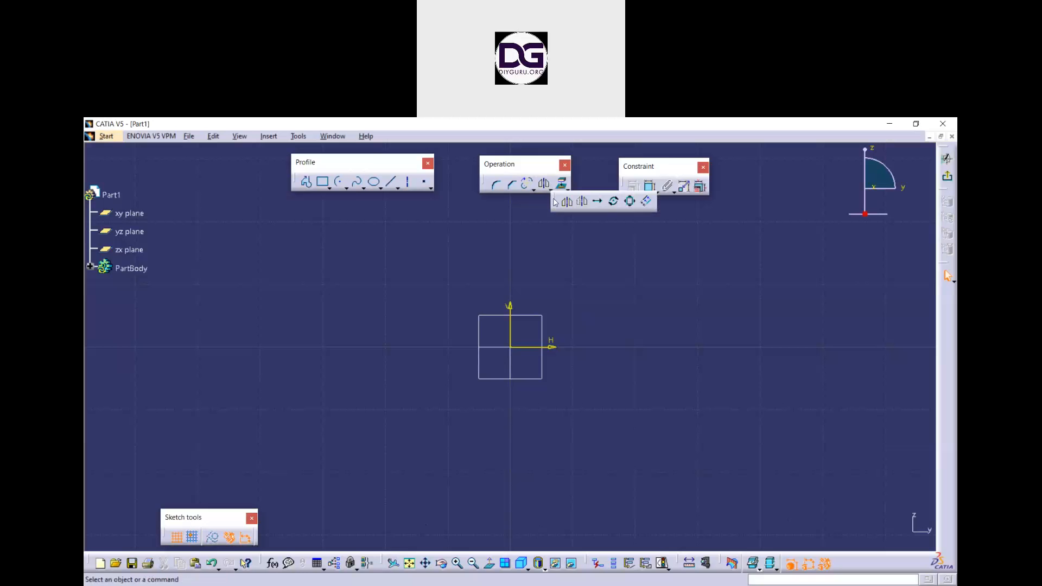
{"action": "left_click_drag", "start_coordinate": [554, 201], "coordinate": [525, 251]}
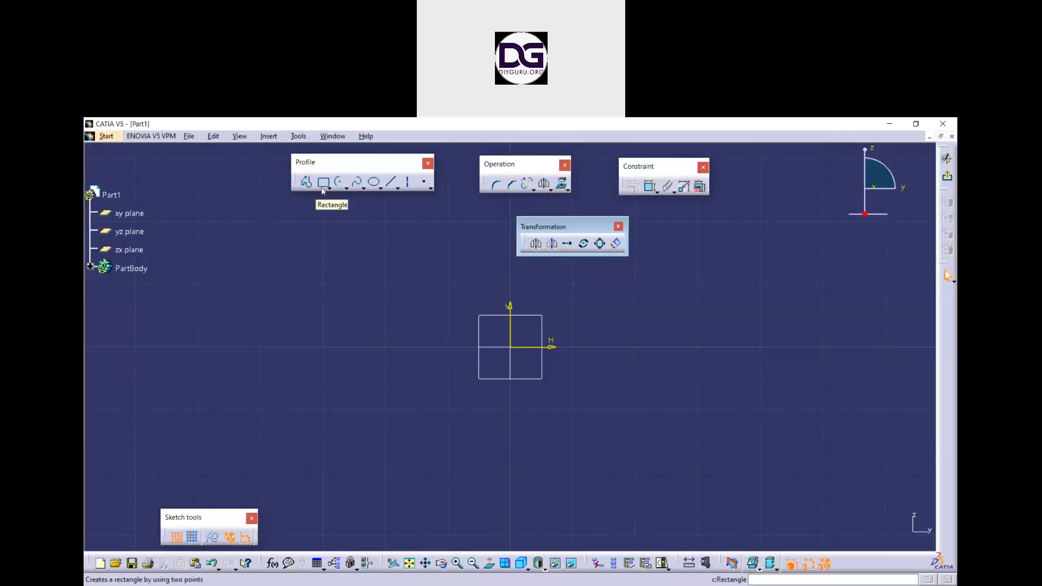
Sketch a closed right triangle with a vertical leg about 14 mm long, left of the vertical axis and below the horizontal axis
{"action": "left_click", "coordinate": [306, 182]}
{"action": "left_click", "coordinate": [278, 381]}
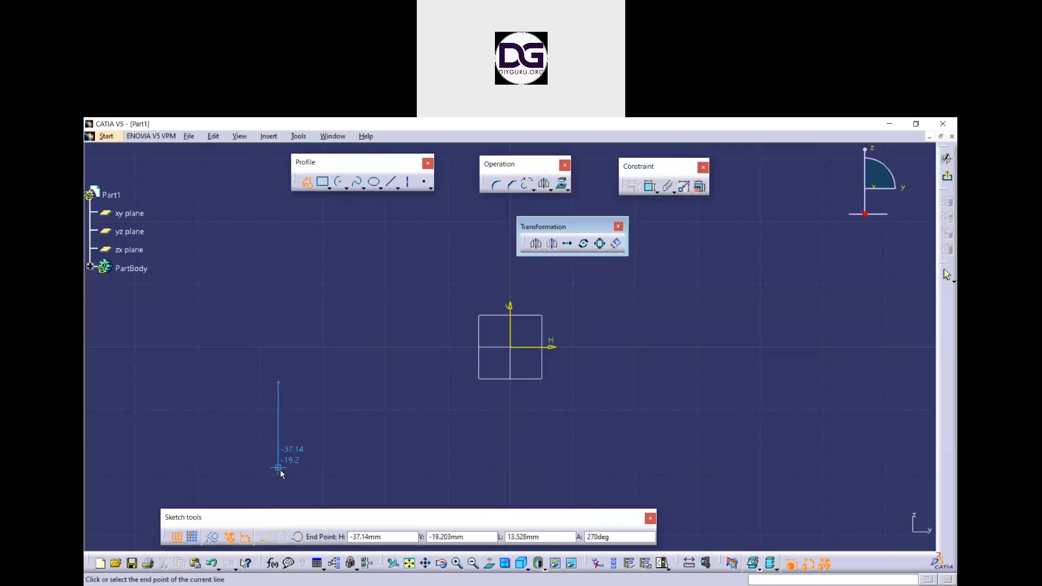
{"action": "left_click", "coordinate": [279, 471]}
{"action": "left_click", "coordinate": [390, 471]}
{"action": "left_click", "coordinate": [281, 385]}
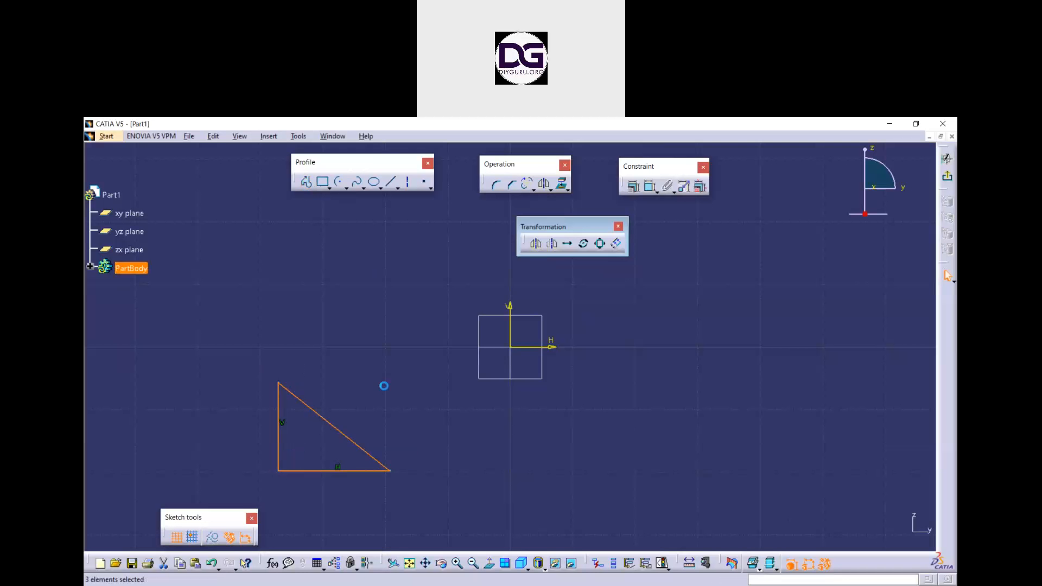
{"action": "middle_click_drag", "start_coordinate": [373, 394], "coordinate": [379, 378]}
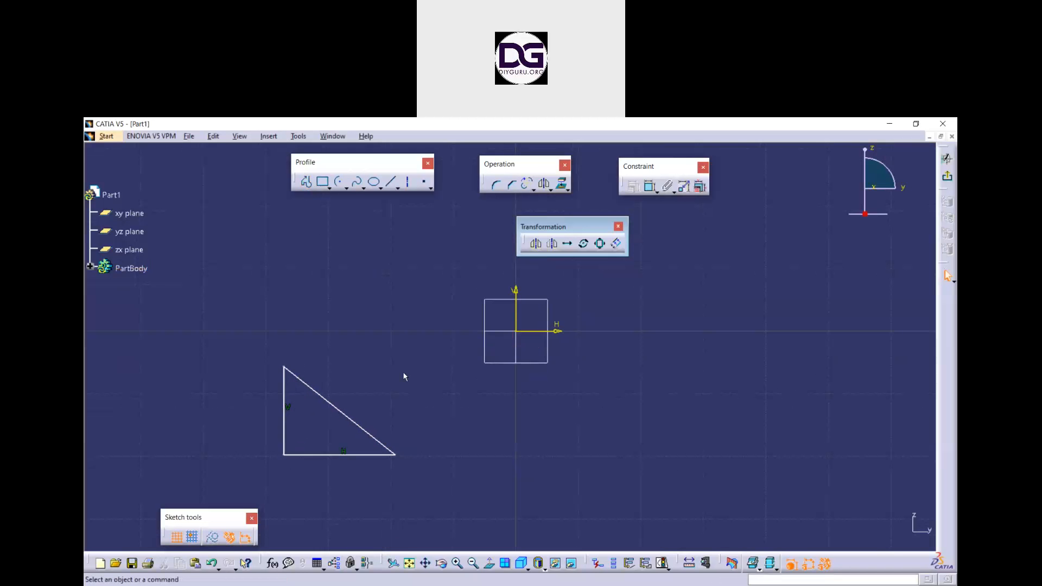
Mirror the whole triangle across the vertical axis, keeping the original
{"action": "left_click", "coordinate": [536, 243]}
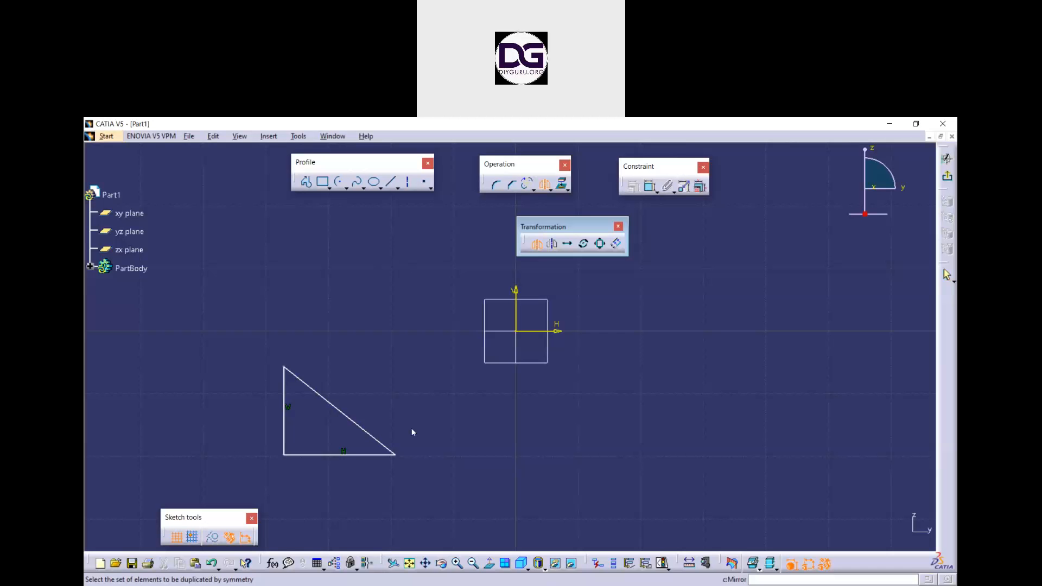
{"action": "left_click_drag", "start_coordinate": [249, 343], "coordinate": [427, 479]}
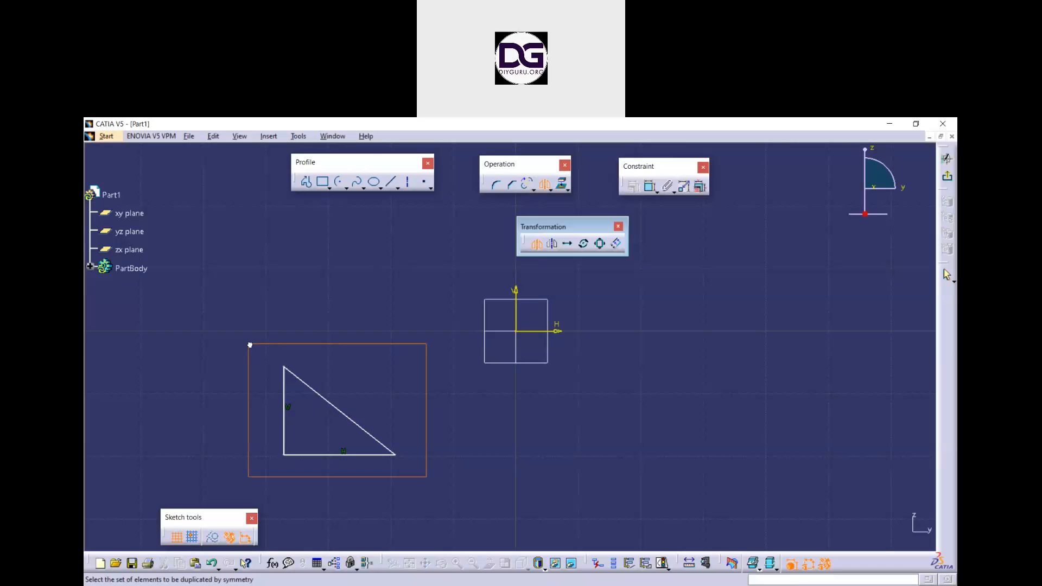
{"action": "left_click", "coordinate": [516, 304]}
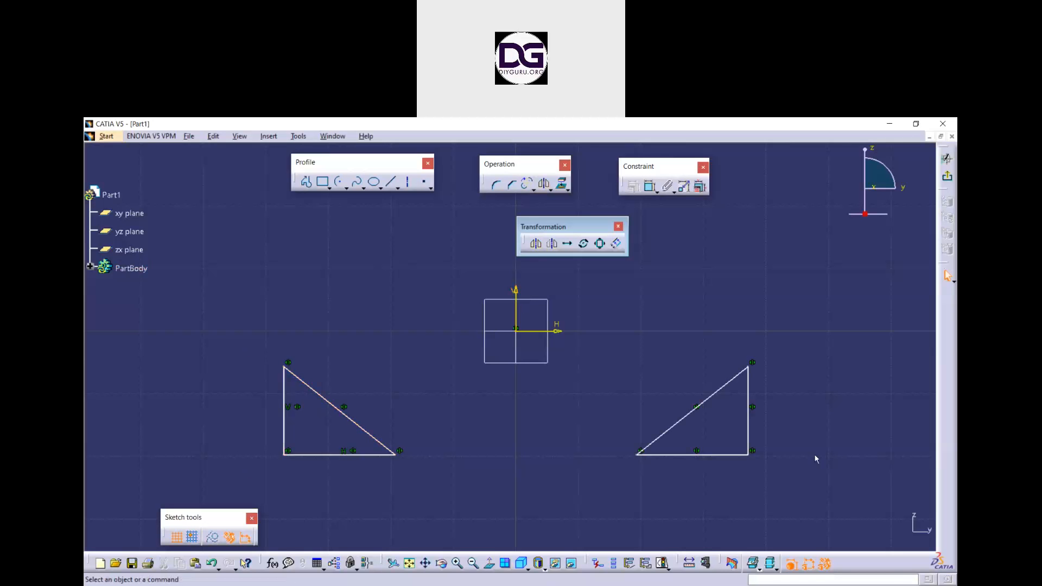
Mirror both triangles across the horizontal axis, keeping the originals
{"action": "left_click", "coordinate": [537, 246]}
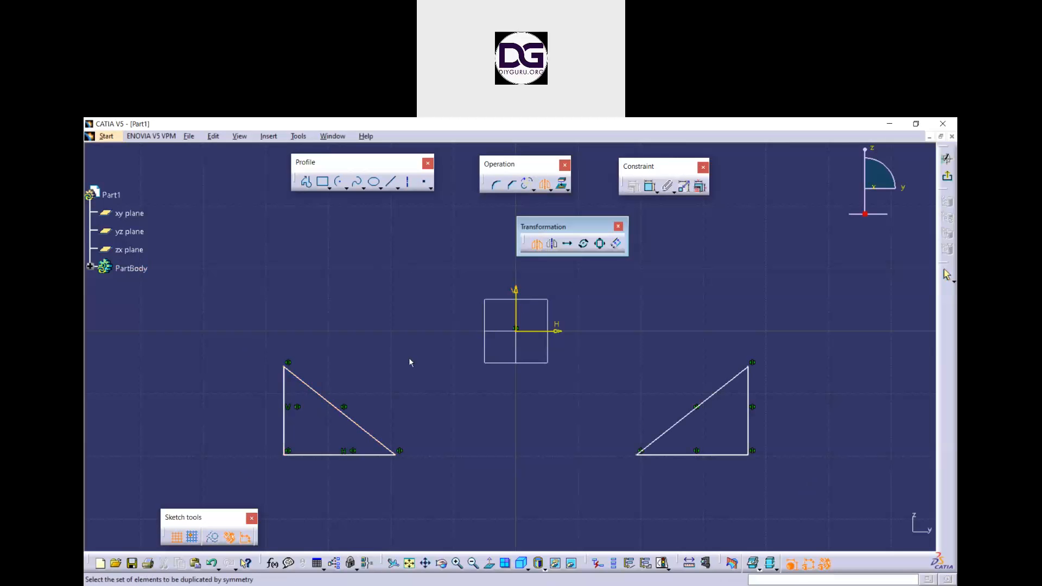
{"action": "left_click_drag", "start_coordinate": [818, 498], "coordinate": [270, 346]}
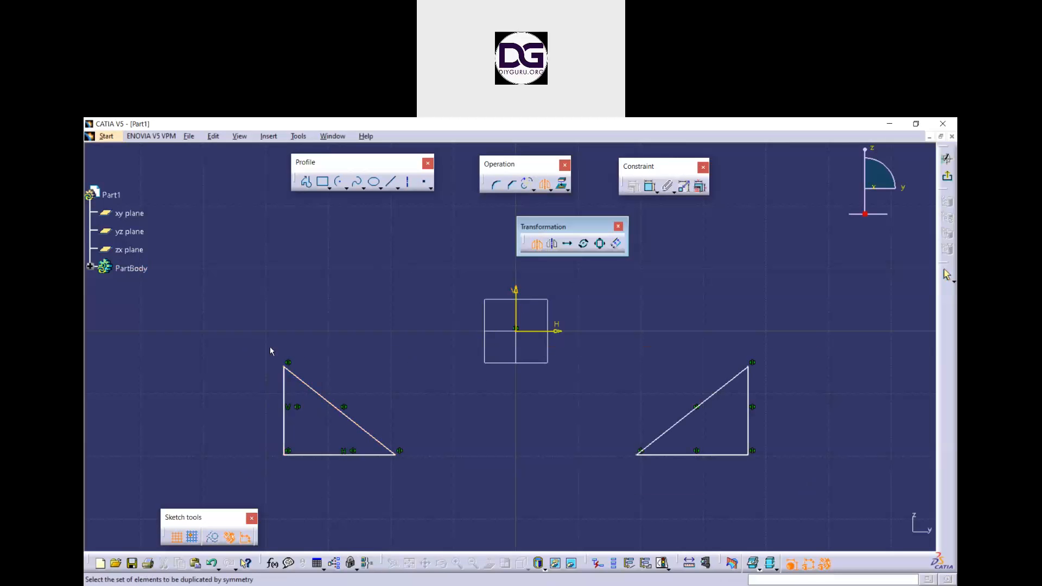
{"action": "left_click", "coordinate": [536, 331]}
{"action": "middle_click_drag", "start_coordinate": [636, 303], "coordinate": [660, 291], "text": "ctrl"}
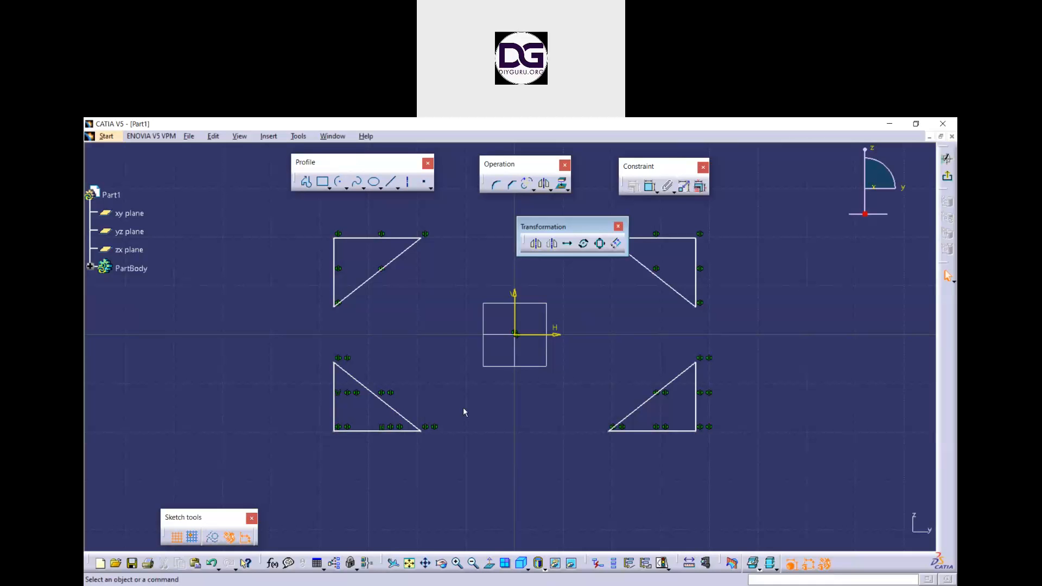
Draw a vertical line about 24 mm long beside the lower-left triangle and mirror that triangle across the line
{"action": "left_click", "coordinate": [391, 181]}
{"action": "left_click", "coordinate": [443, 349]}
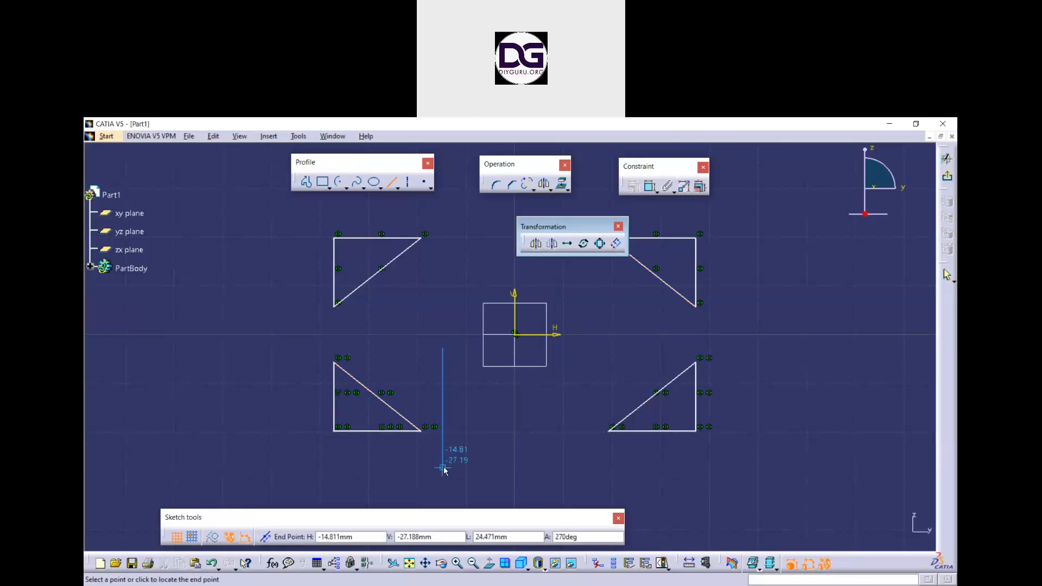
{"action": "left_click", "coordinate": [443, 466]}
{"action": "left_click", "coordinate": [536, 243]}
{"action": "left_click_drag", "start_coordinate": [424, 455], "coordinate": [304, 357]}
{"action": "left_click", "coordinate": [444, 386]}
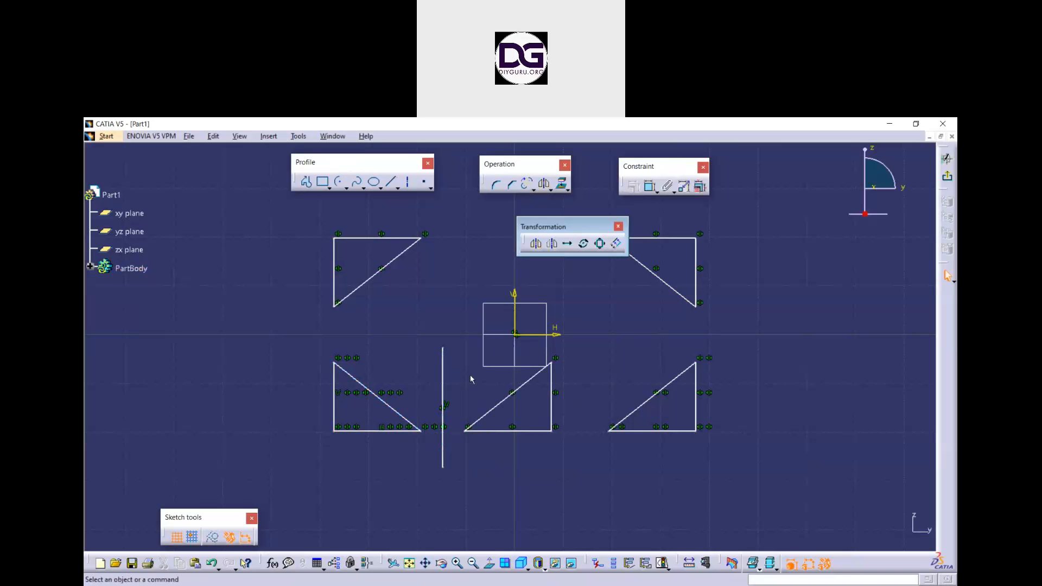
Delete all the triangles and the vertical mirror line from the sketch
{"action": "left_click_drag", "start_coordinate": [781, 484], "coordinate": [308, 201]}
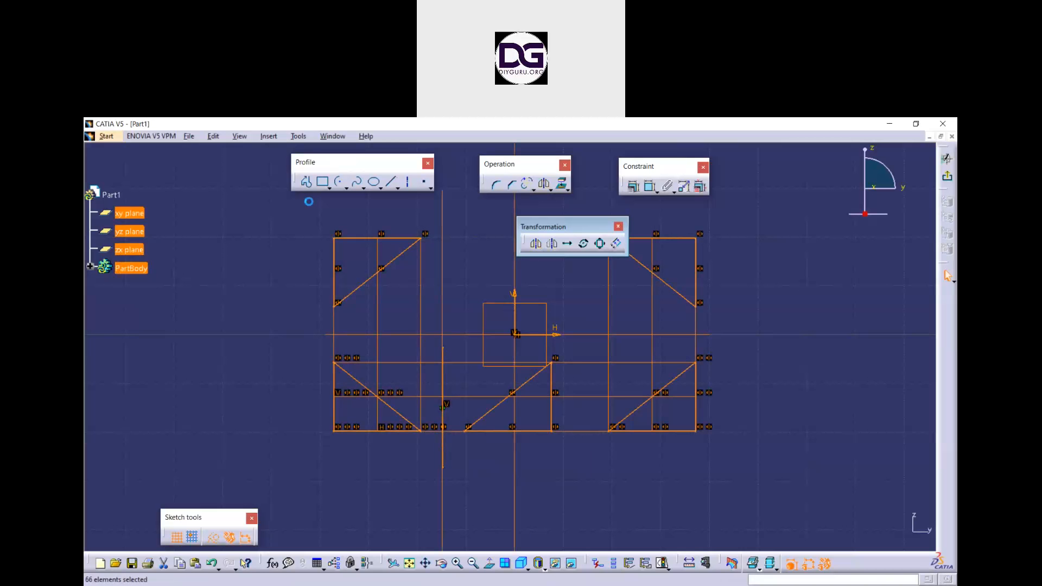
{"action": "key", "text": "Delete"}
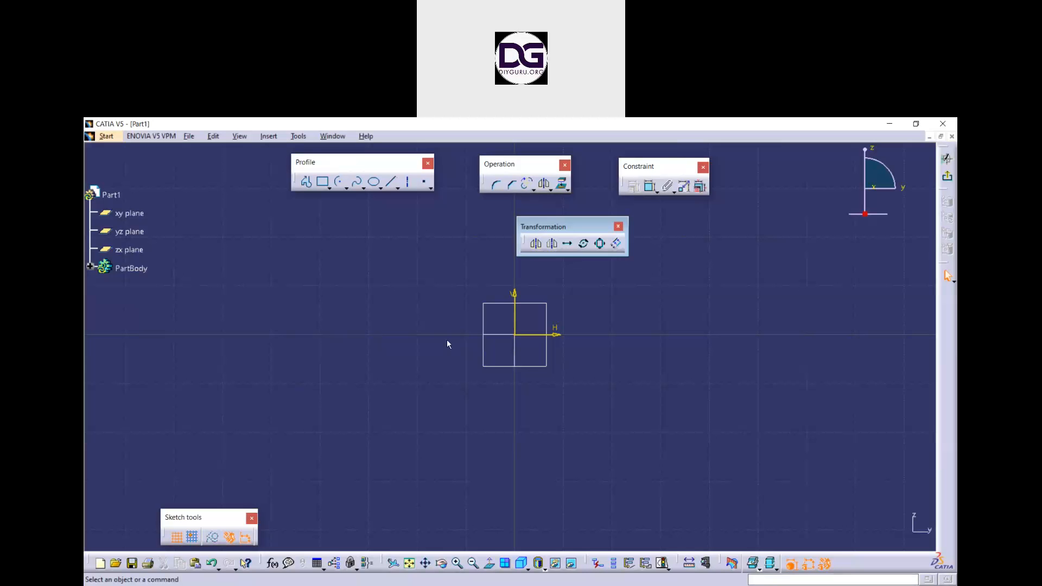
Sketch a new closed triangle about 22 mm wide and 17 mm high, left of the vertical axis and below the horizontal axis
{"action": "left_click", "coordinate": [307, 182]}
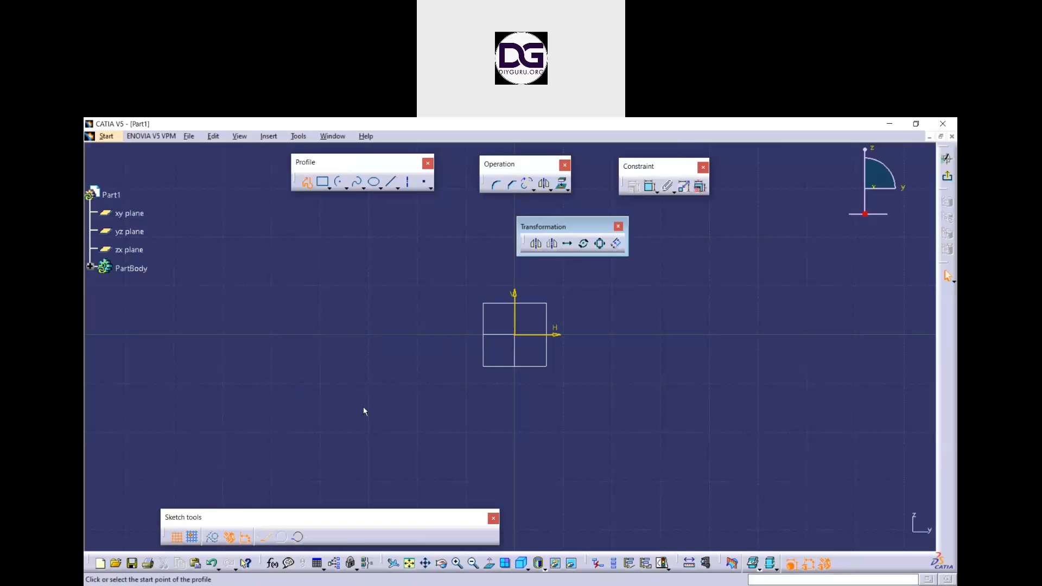
{"action": "left_click", "coordinate": [334, 375]}
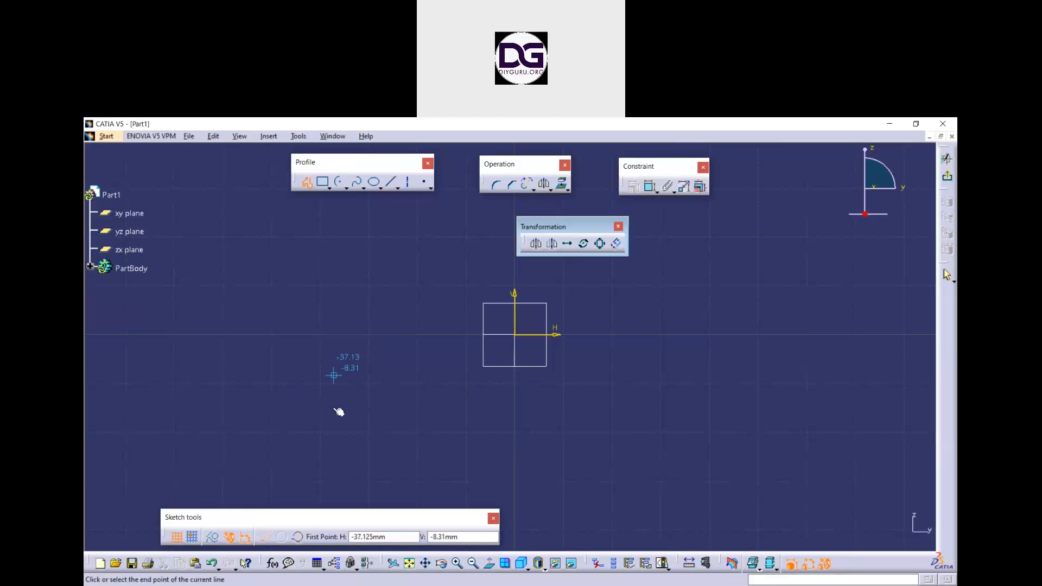
{"action": "left_click", "coordinate": [337, 456]}
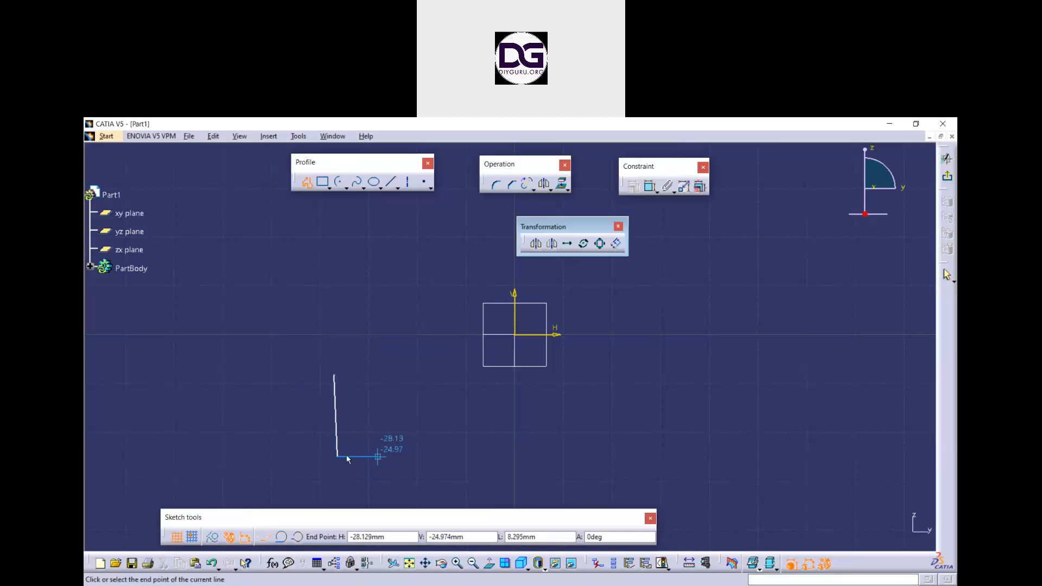
{"action": "left_click", "coordinate": [229, 454]}
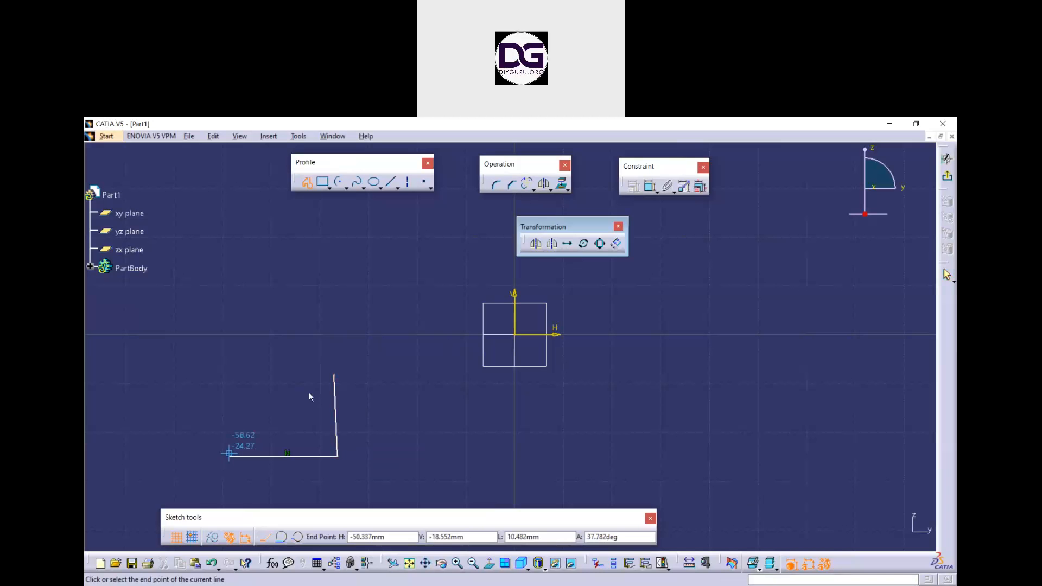
{"action": "left_click", "coordinate": [333, 376]}
{"action": "left_click", "coordinate": [381, 428]}
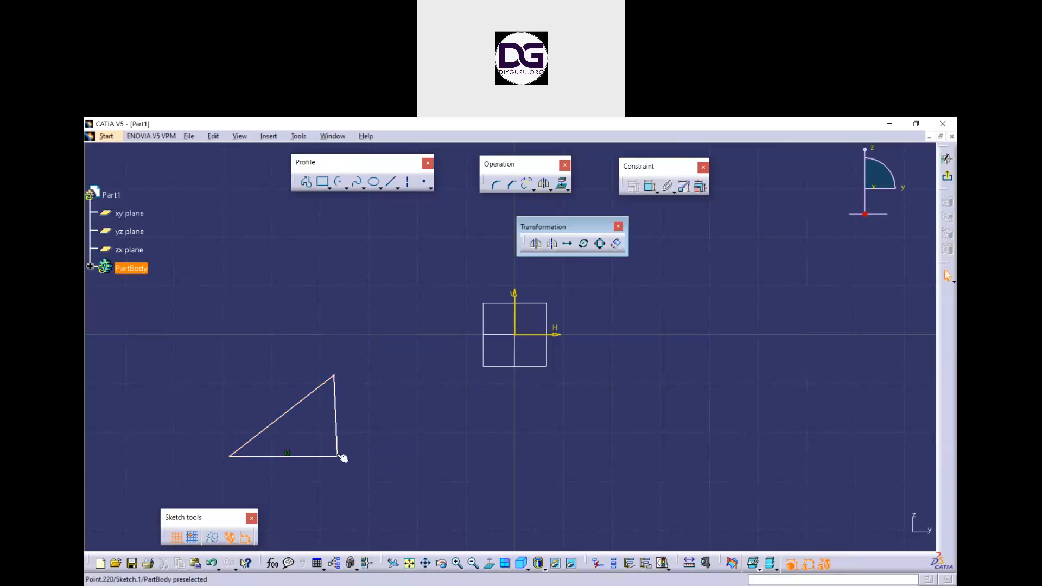
{"action": "left_click", "coordinate": [337, 443]}
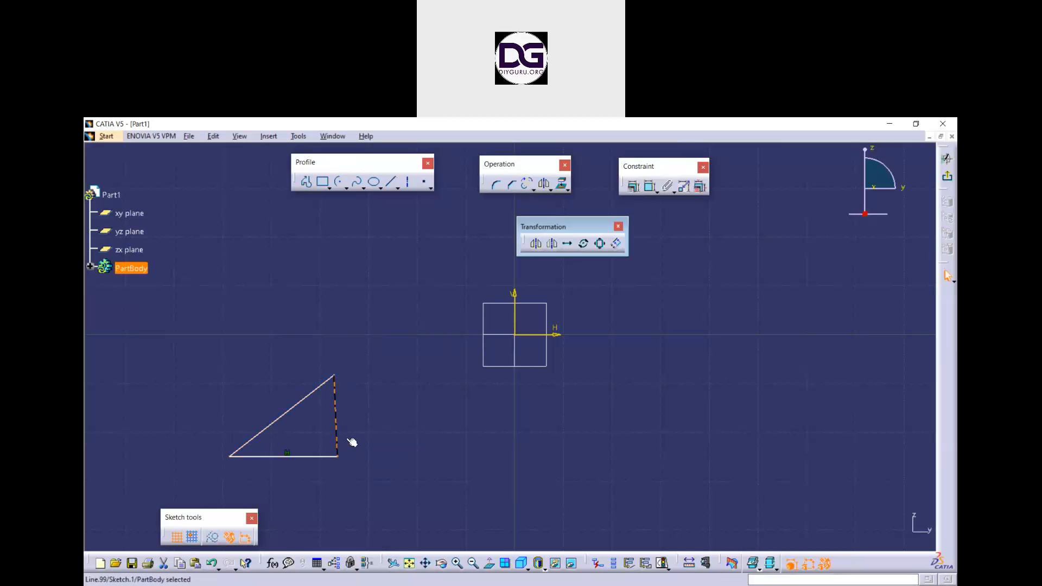
{"action": "left_click", "coordinate": [400, 421]}
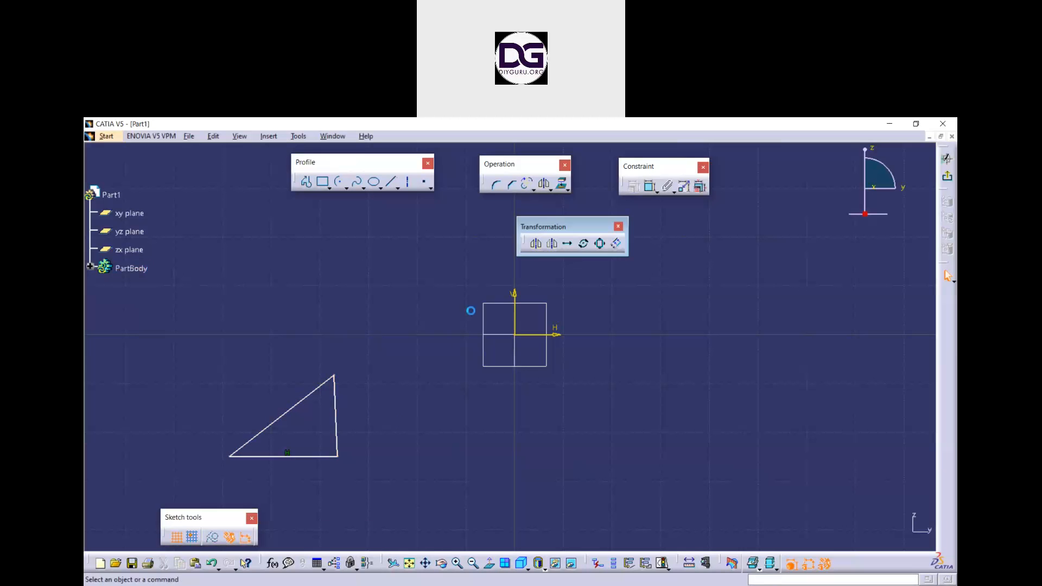
Move the triangle to the opposite side of the vertical axis with the Symmetry operation
{"action": "left_click", "coordinate": [551, 244]}
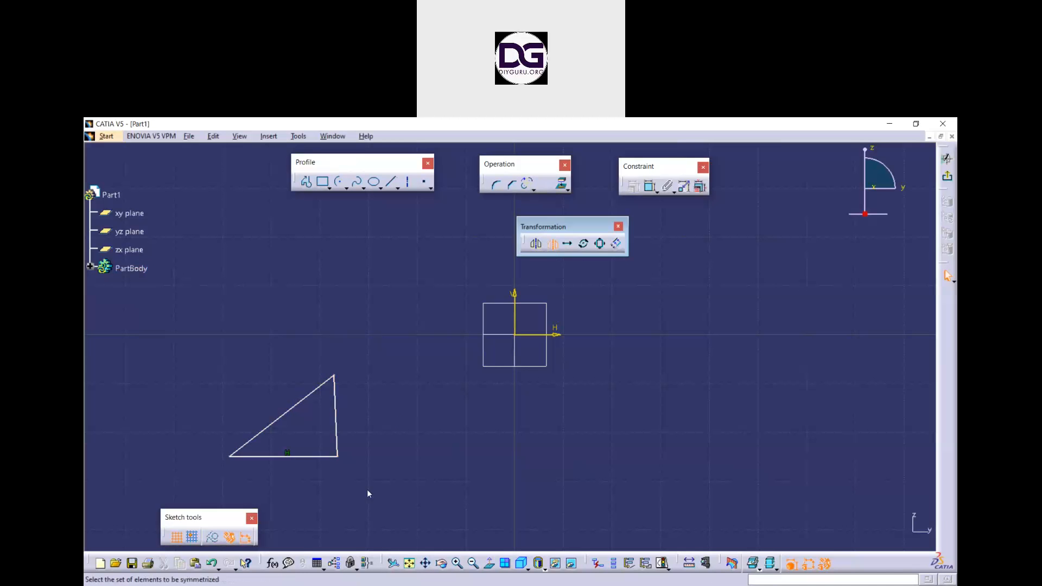
{"action": "left_click_drag", "start_coordinate": [364, 490], "coordinate": [195, 363]}
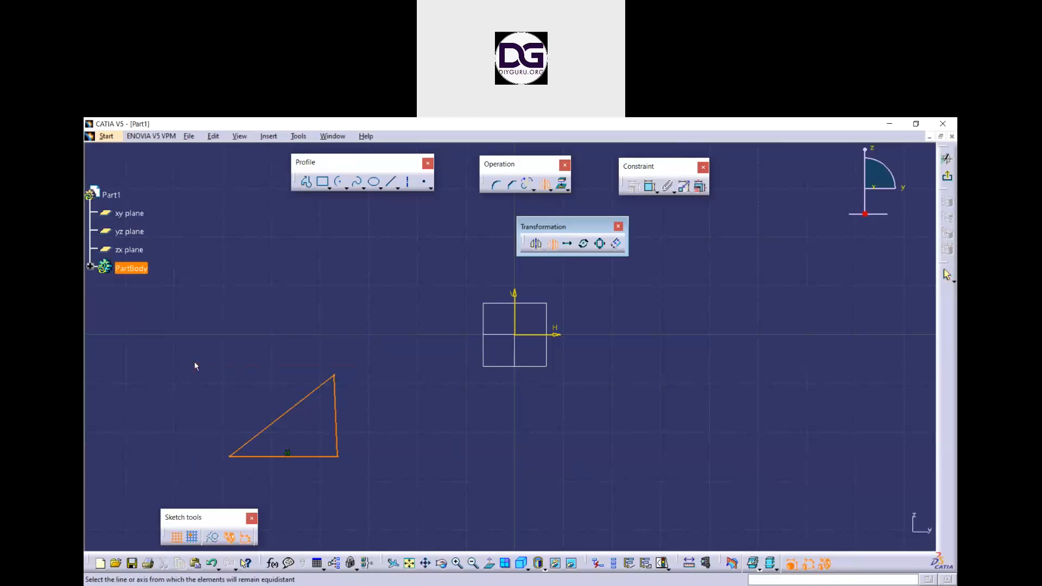
{"action": "left_click", "coordinate": [515, 313]}
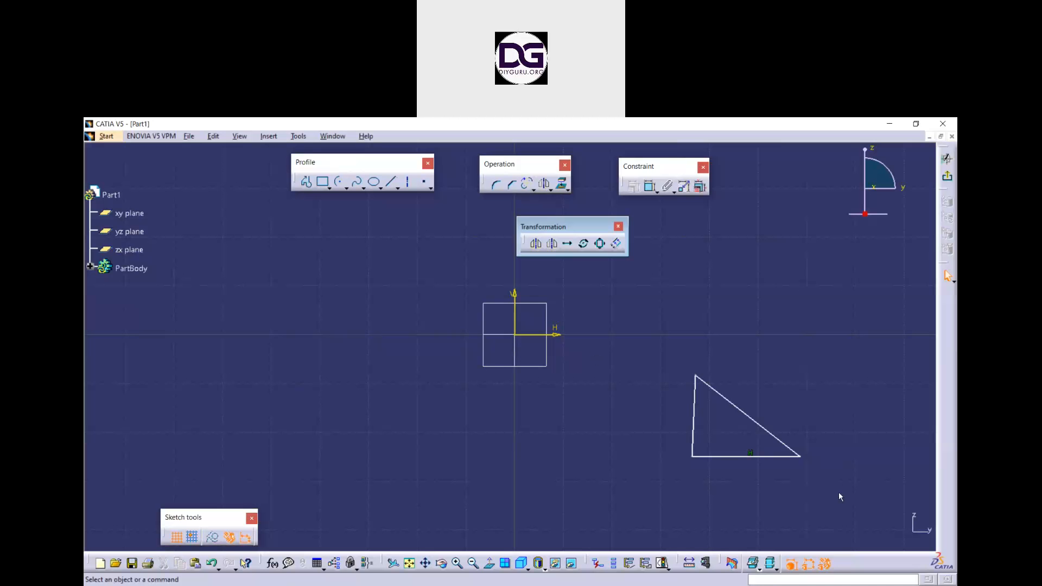
Apply Symmetry to the whole triangle about the horizontal axis
{"action": "left_click_drag", "start_coordinate": [838, 493], "coordinate": [644, 356]}
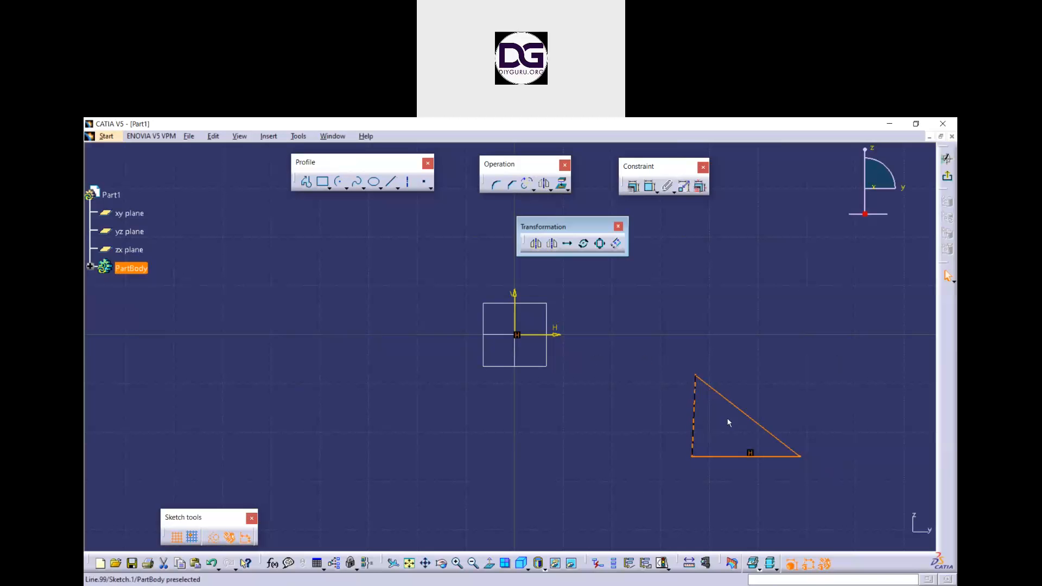
{"action": "left_click", "coordinate": [552, 243]}
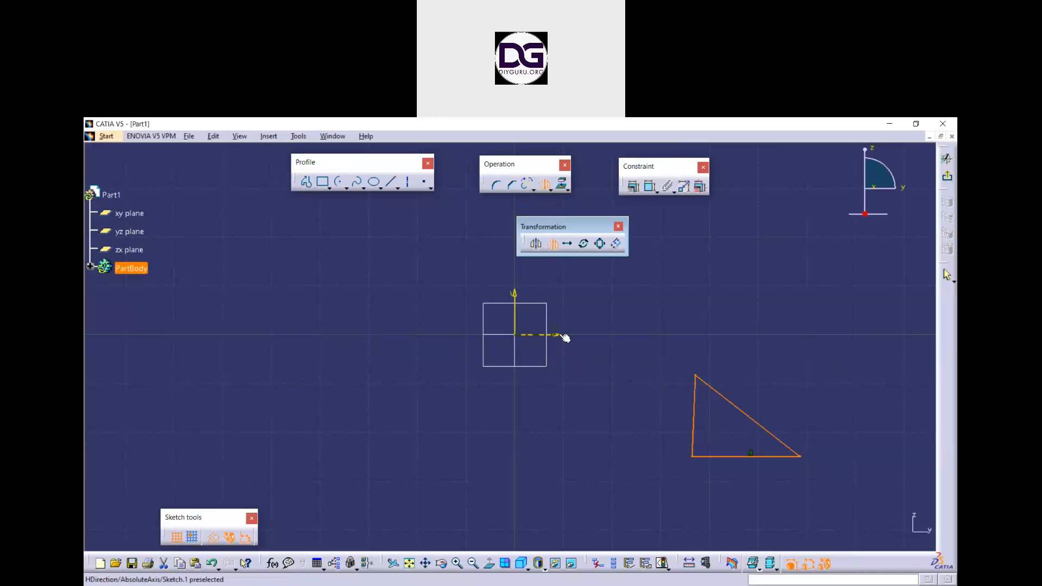
{"action": "left_click", "coordinate": [563, 335]}
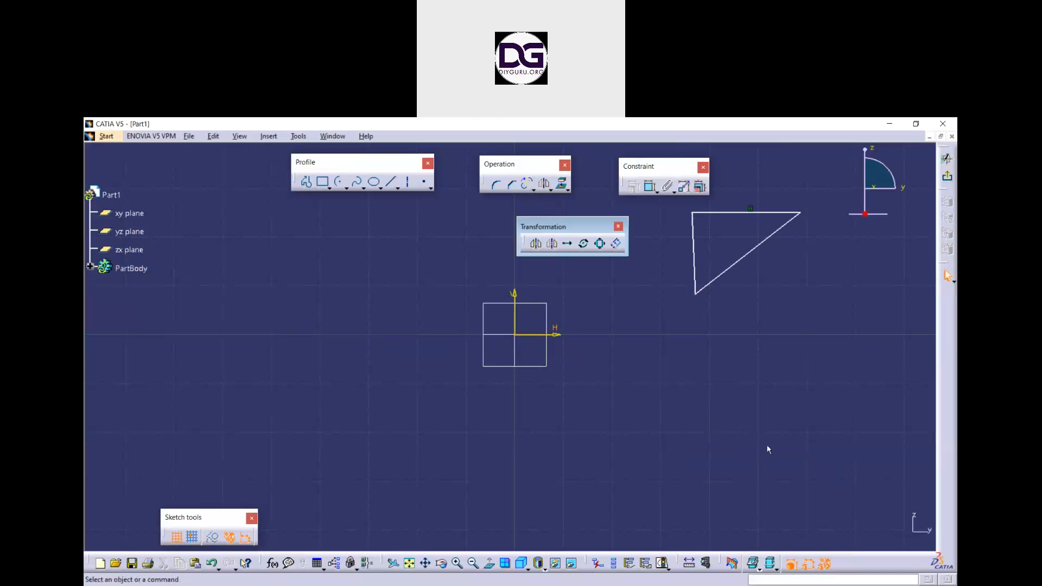
Delete the whole triangle from the sketch
{"action": "middle_click_drag", "start_coordinate": [795, 280], "coordinate": [782, 338]}
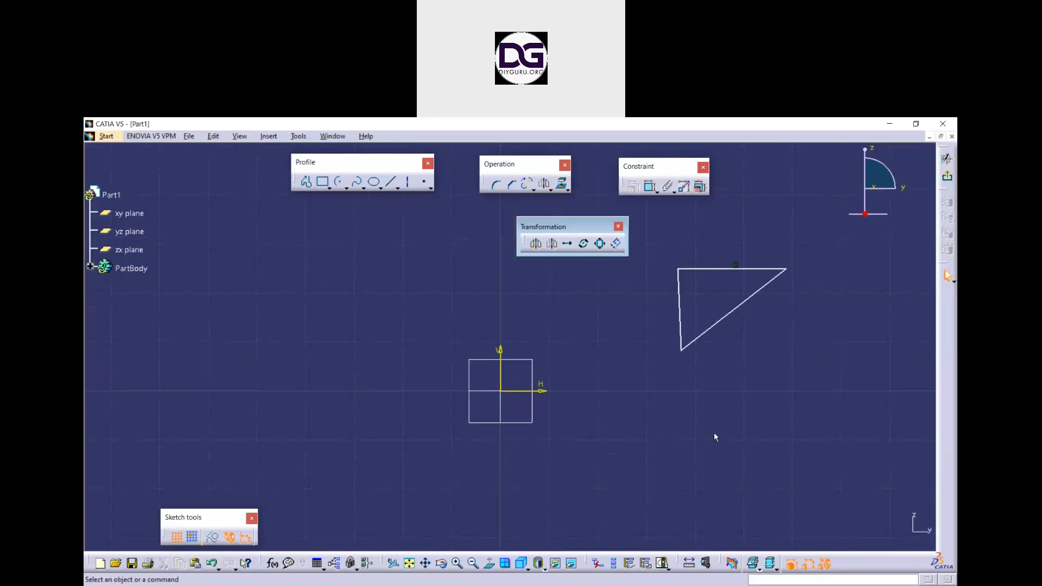
{"action": "middle_click_drag", "start_coordinate": [620, 335], "coordinate": [621, 354]}
{"action": "left_click", "coordinate": [619, 336]}
{"action": "left_click", "coordinate": [414, 564]}
{"action": "left_click_drag", "start_coordinate": [757, 511], "coordinate": [439, 223]}
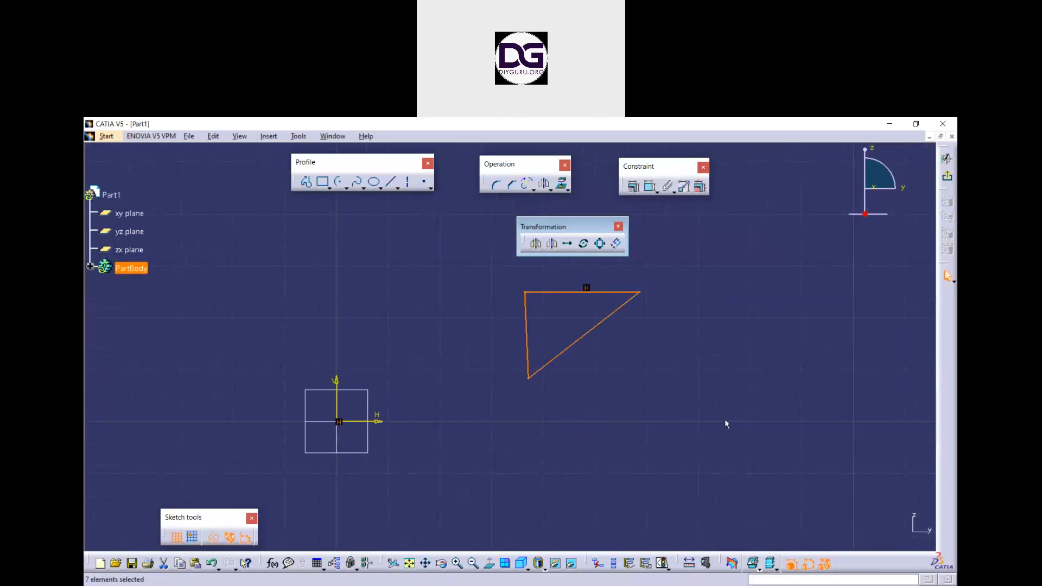
{"action": "key", "text": "Delete"}
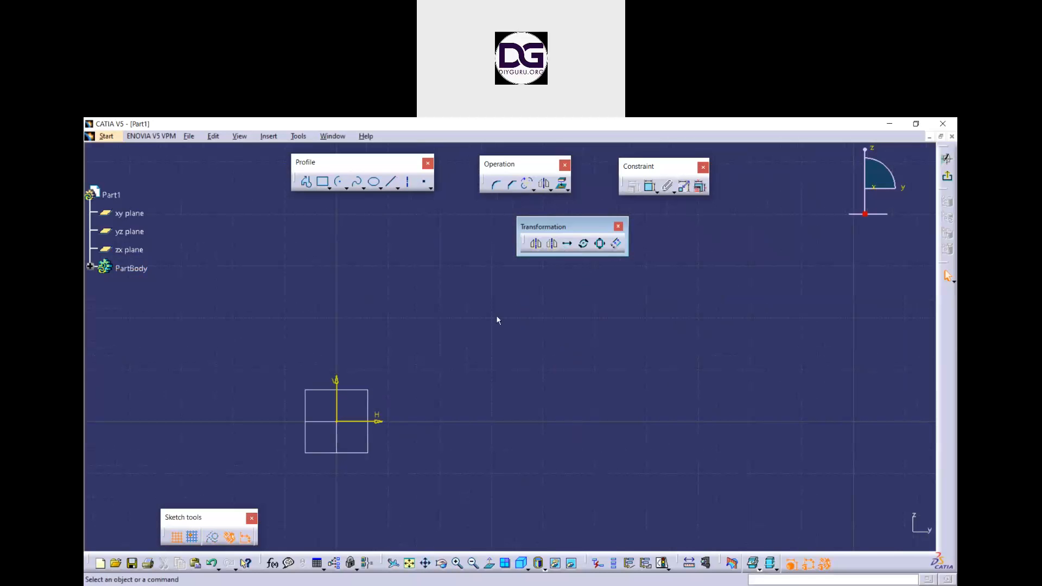
Sketch a circle with a radius of about 4.7 mm, right of the vertical axis and above the horizontal axis
{"action": "left_click", "coordinate": [347, 187]}
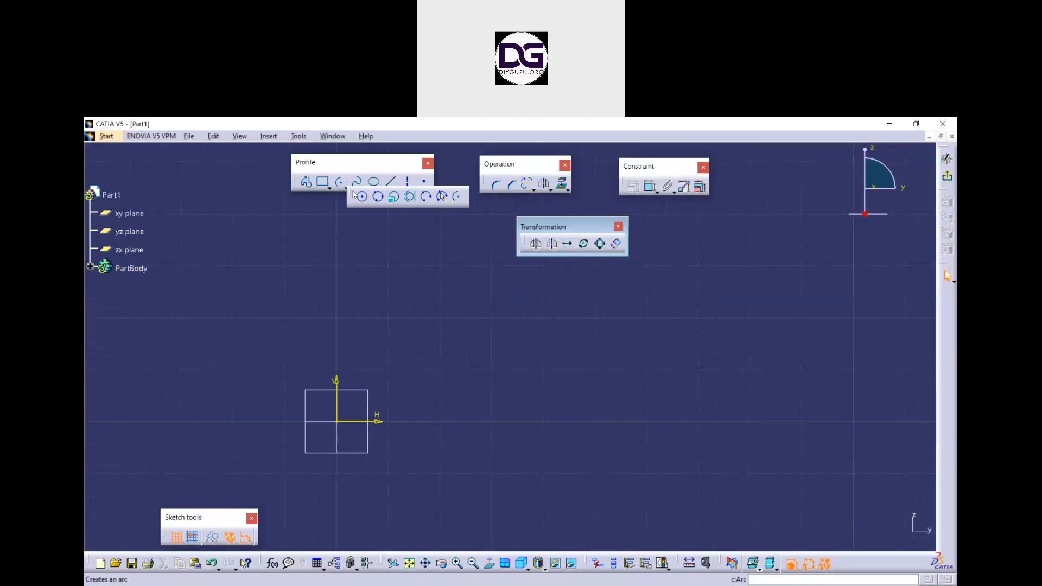
{"action": "left_click", "coordinate": [362, 196]}
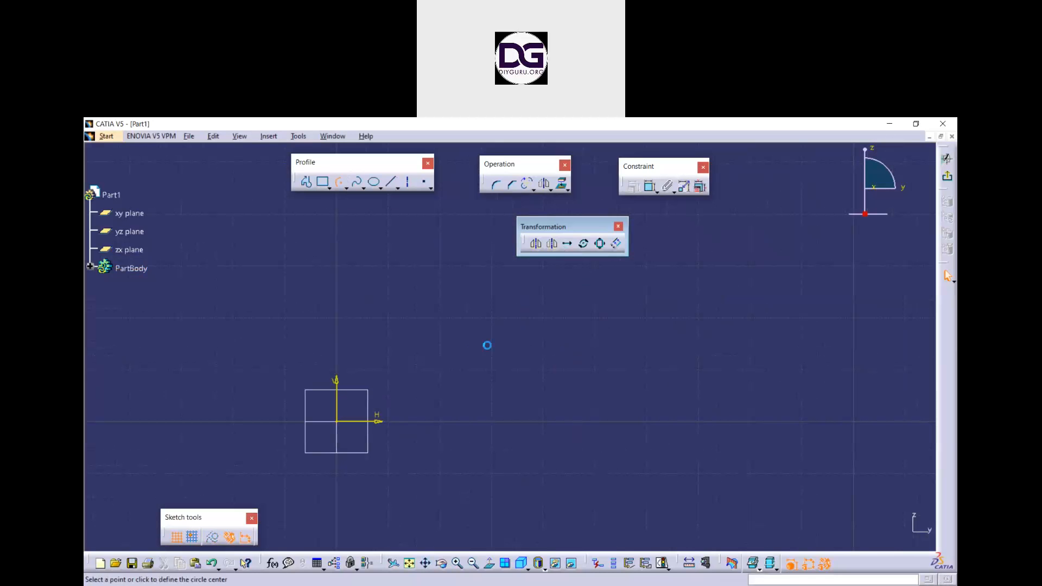
{"action": "left_click", "coordinate": [495, 326]}
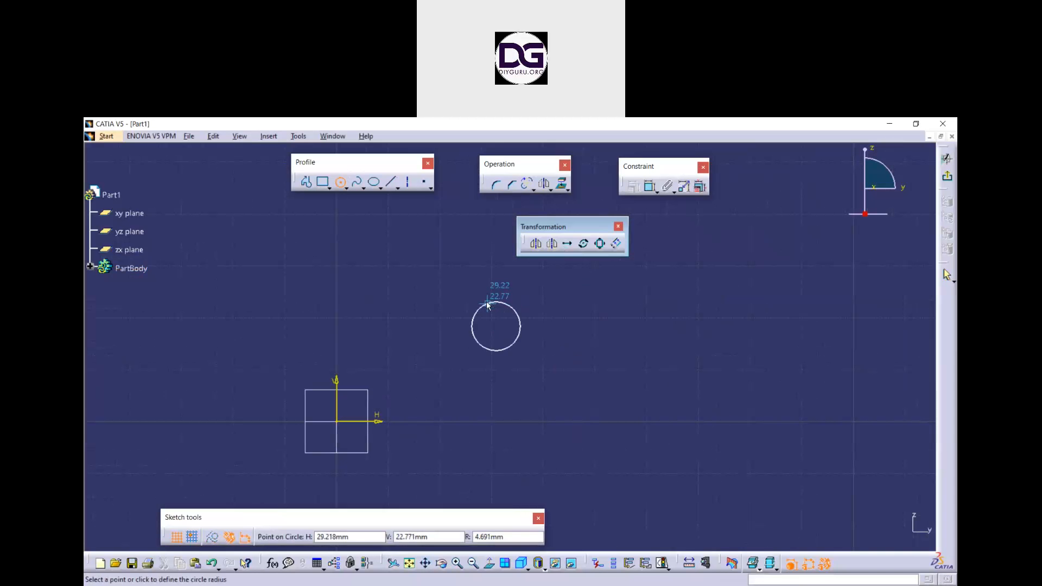
{"action": "left_click", "coordinate": [487, 305]}
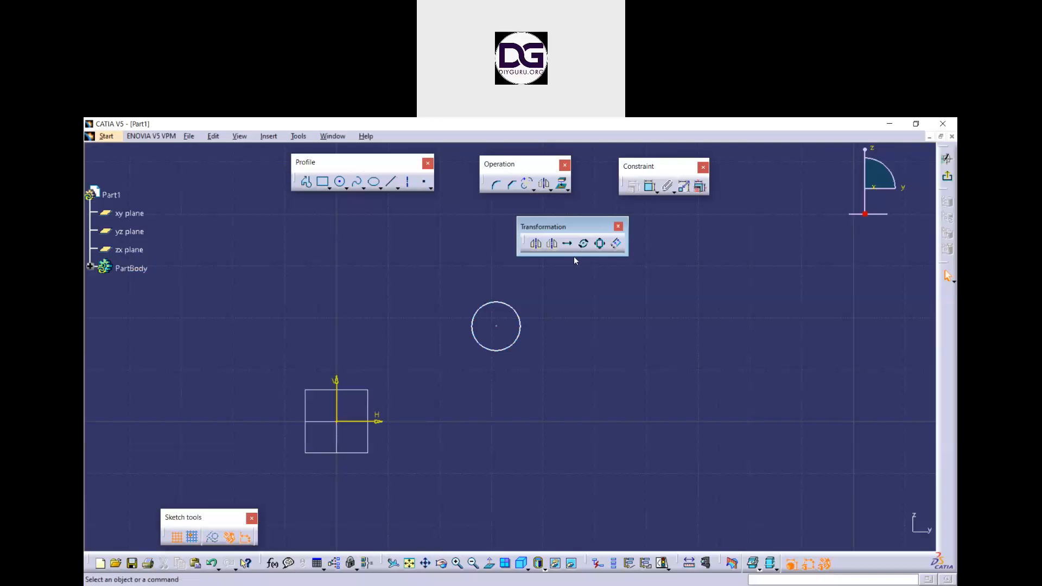
Translate one duplicate of the circle 50 mm away, slanting slightly downward to the far side from the vertical axis
{"action": "left_click", "coordinate": [568, 244]}
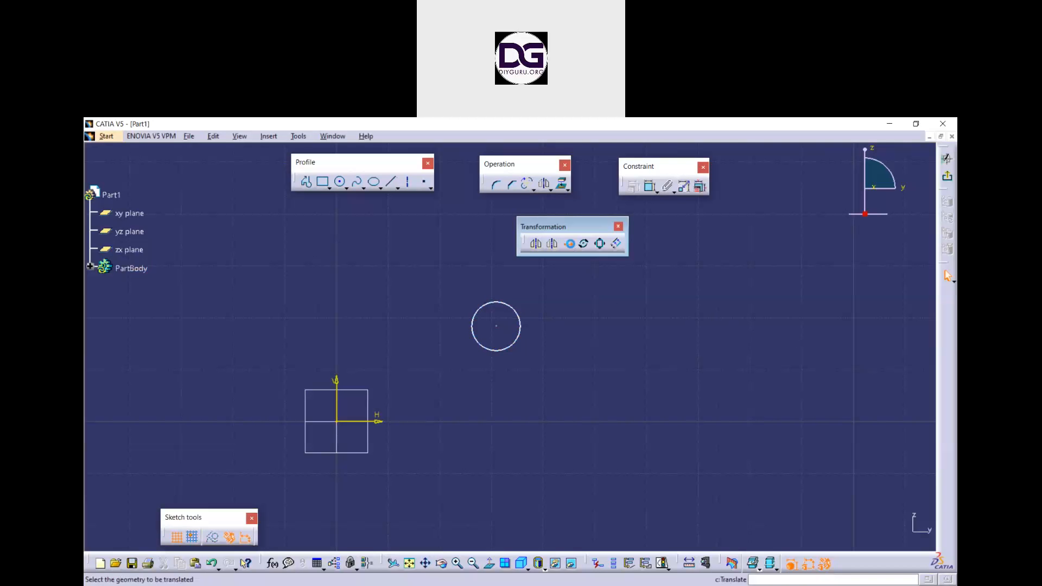
{"action": "left_click", "coordinate": [521, 328]}
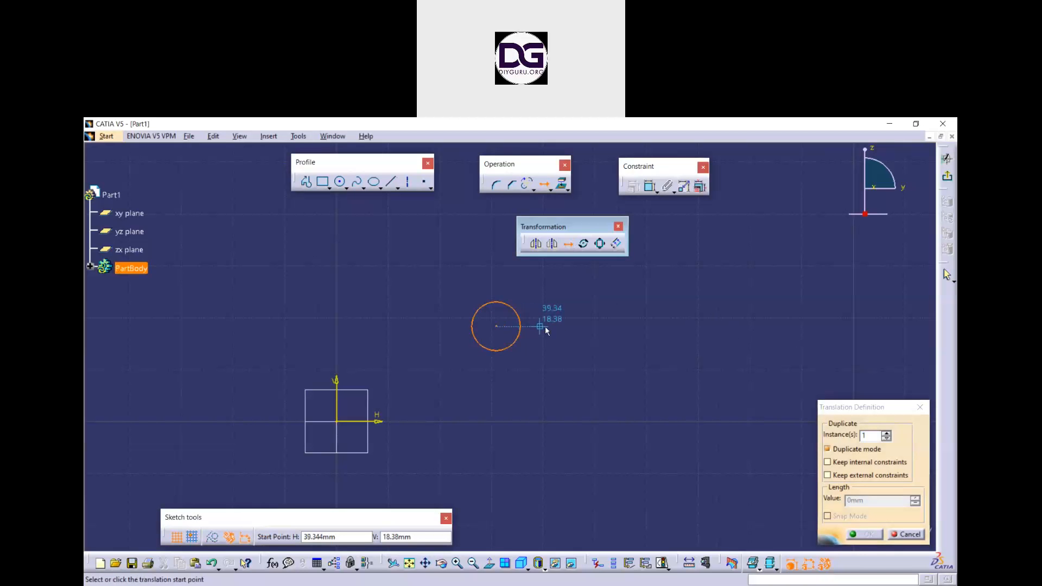
{"action": "left_click", "coordinate": [599, 326]}
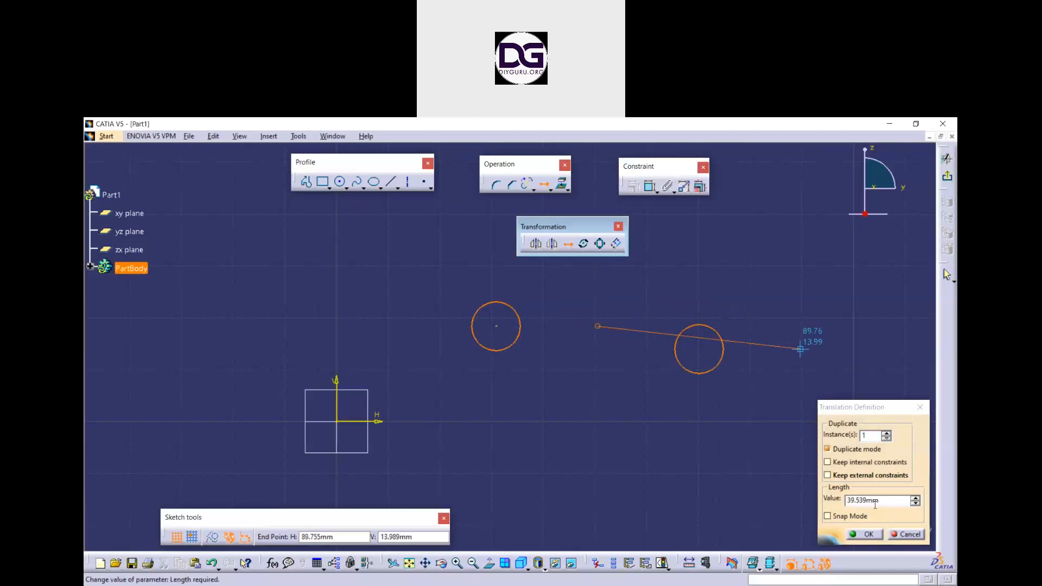
{"action": "double_click", "coordinate": [848, 500]}
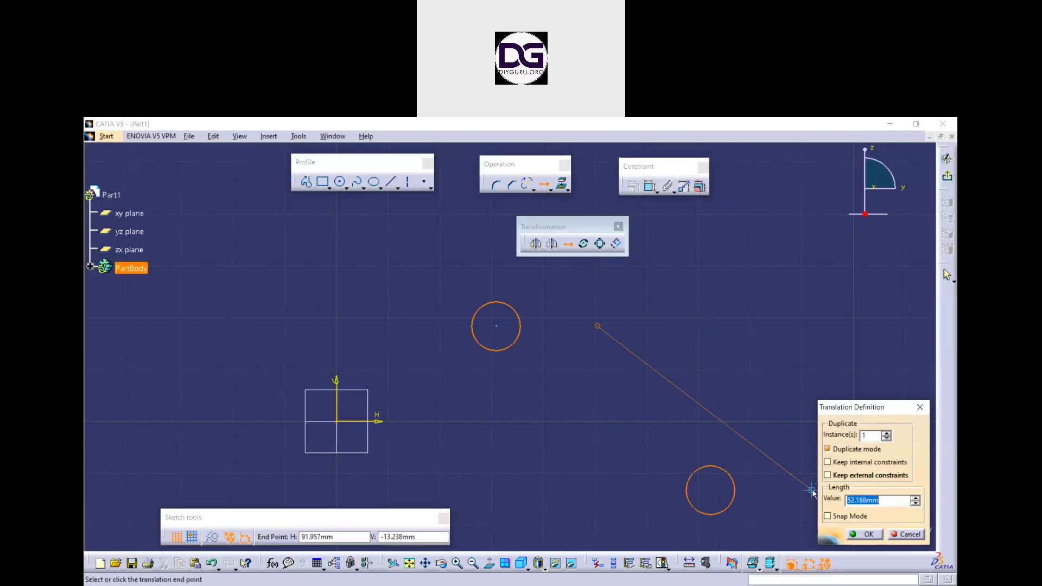
{"action": "type", "text": "50"}
{"action": "key", "text": "Return"}
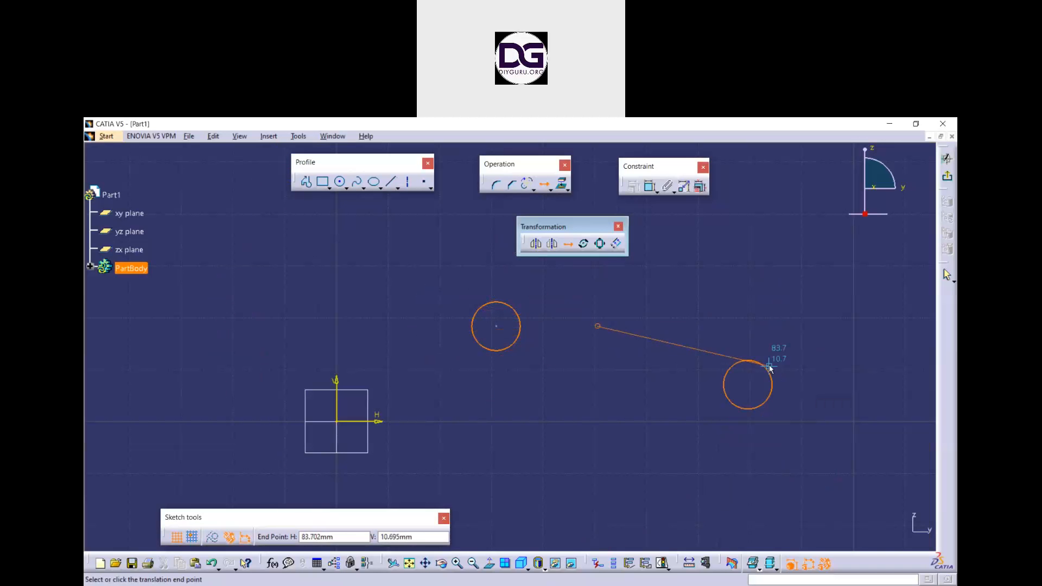
{"action": "left_click", "coordinate": [769, 367]}
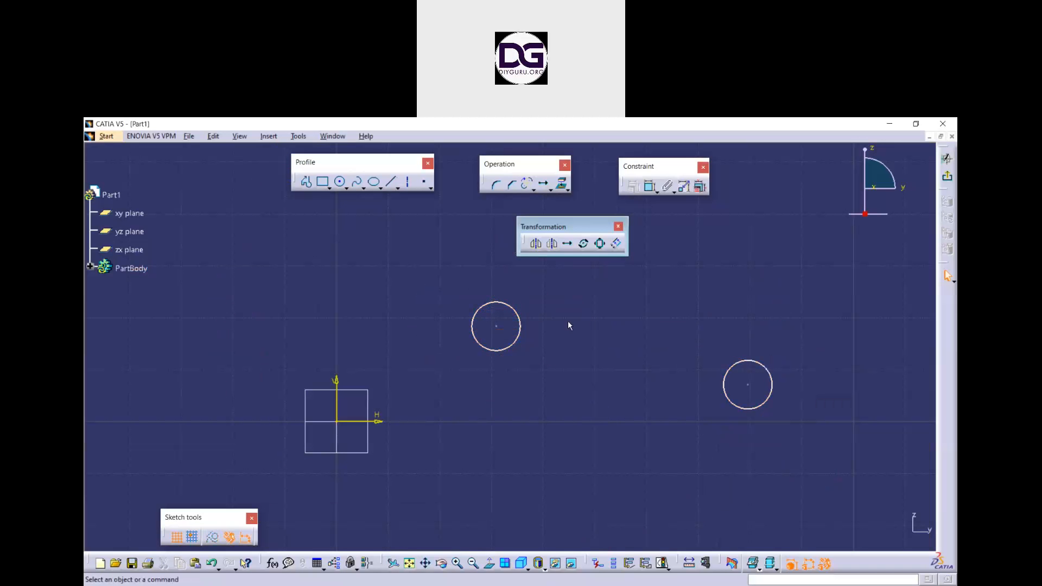
Translate the original circle 30 mm diagonally up and away from the vertical axis with Duplicate mode turned off
{"action": "left_click", "coordinate": [567, 243]}
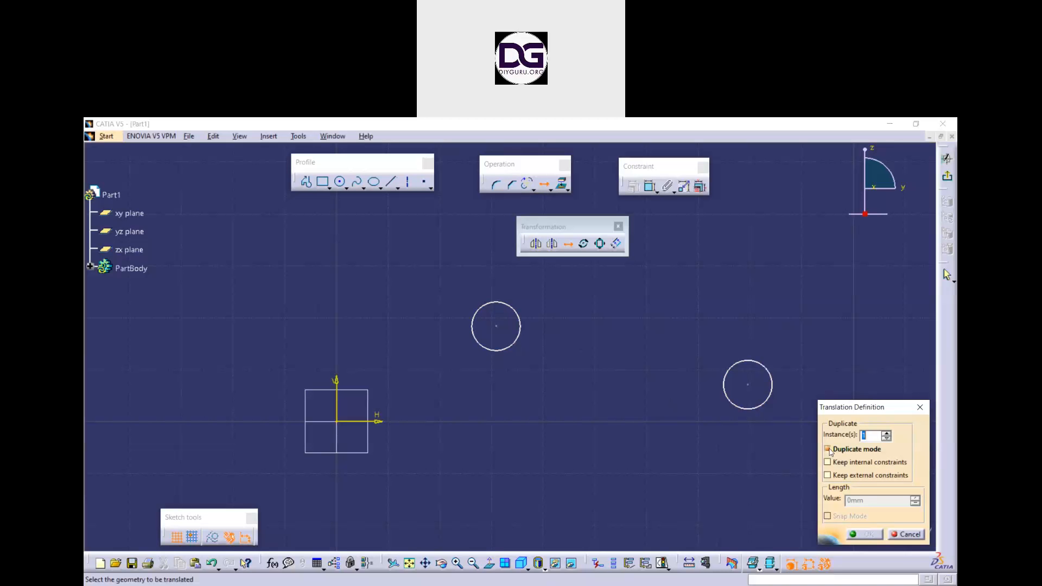
{"action": "left_click", "coordinate": [828, 449]}
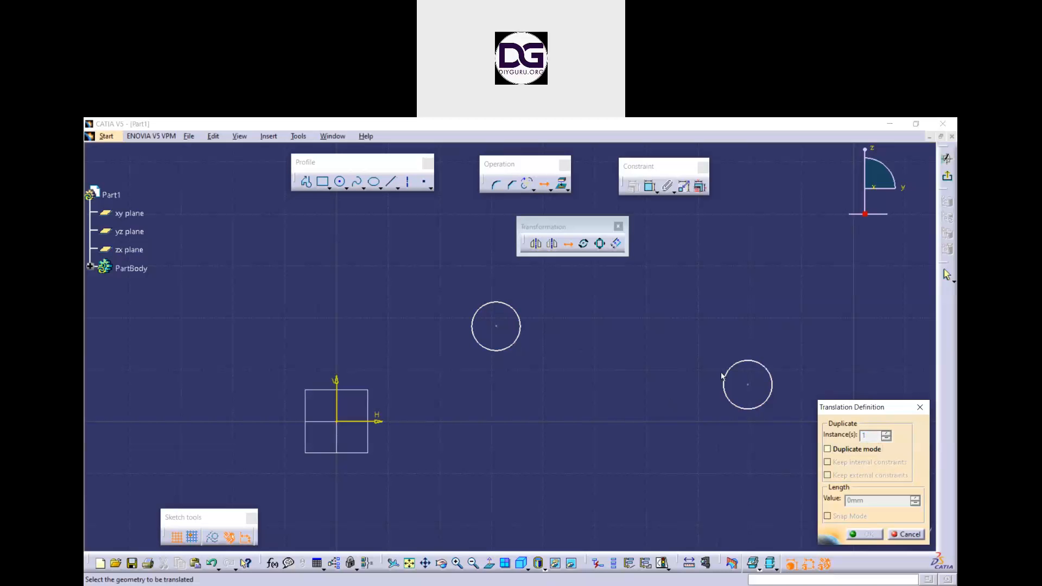
{"action": "left_click", "coordinate": [513, 308]}
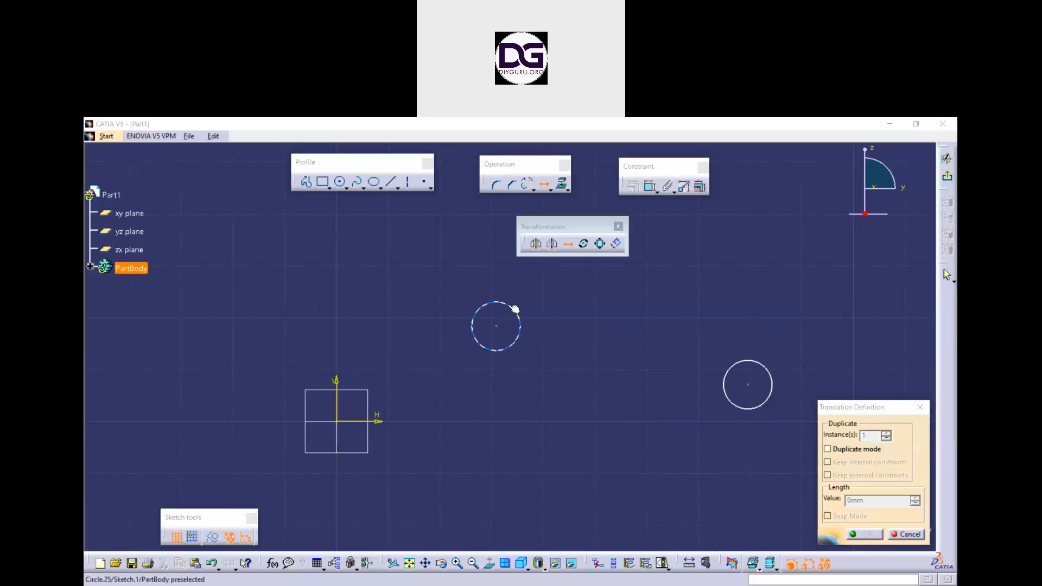
{"action": "left_click", "coordinate": [591, 326]}
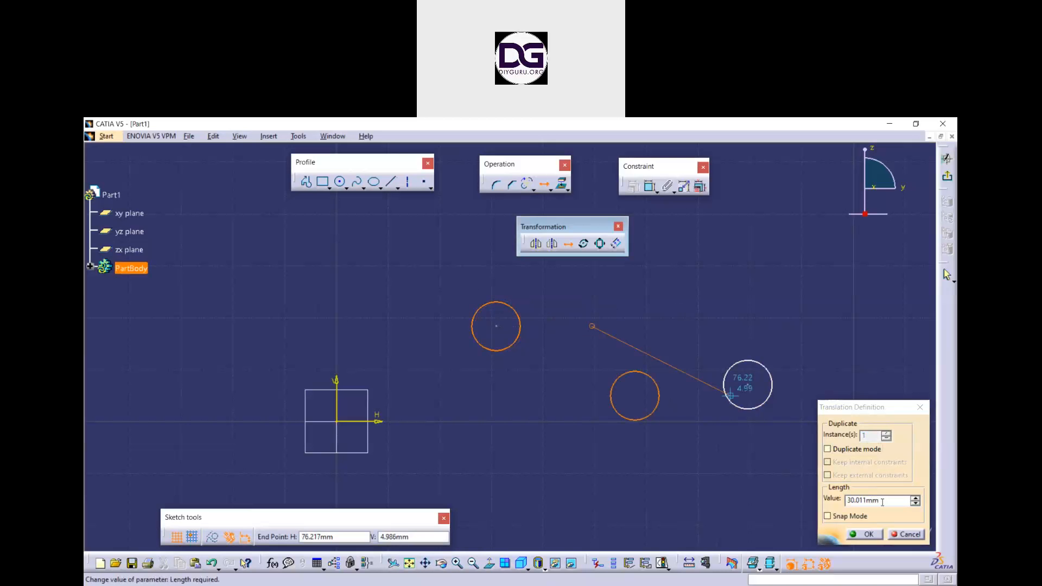
{"action": "double_click", "coordinate": [873, 501]}
{"action": "type", "text": "30"}
{"action": "key", "text": "Return"}
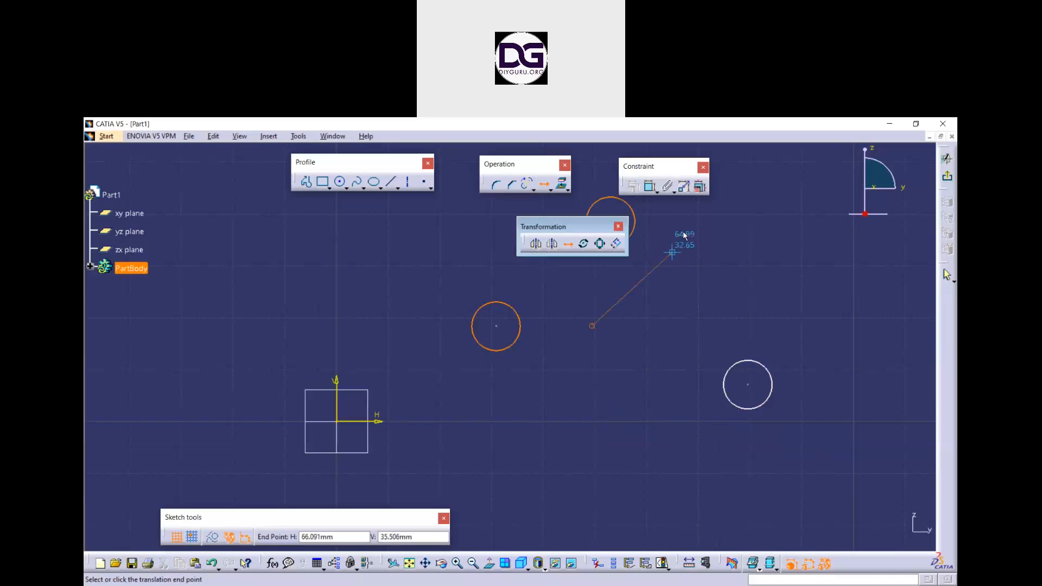
{"action": "left_click", "coordinate": [679, 235]}
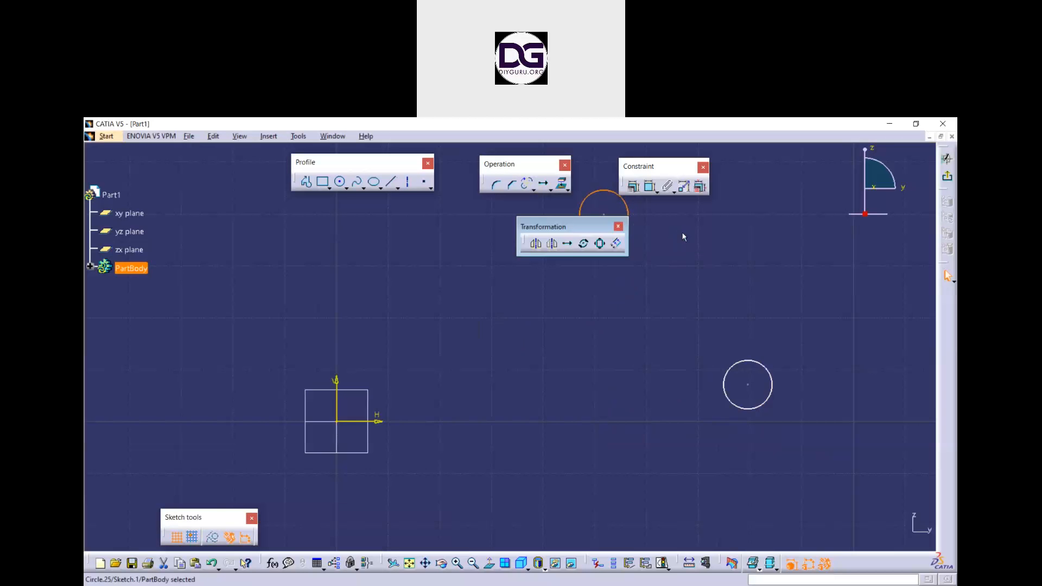
{"action": "mouse_move", "coordinate": [662, 259]}
{"action": "middle_mouse_down"}
{"action": "mouse_move", "coordinate": [625, 359]}
{"action": "mouse_move", "coordinate": [649, 349]}
{"action": "mouse_move", "coordinate": [510, 414]}
{"action": "middle_mouse_up"}
{"action": "left_click", "coordinate": [649, 349]}
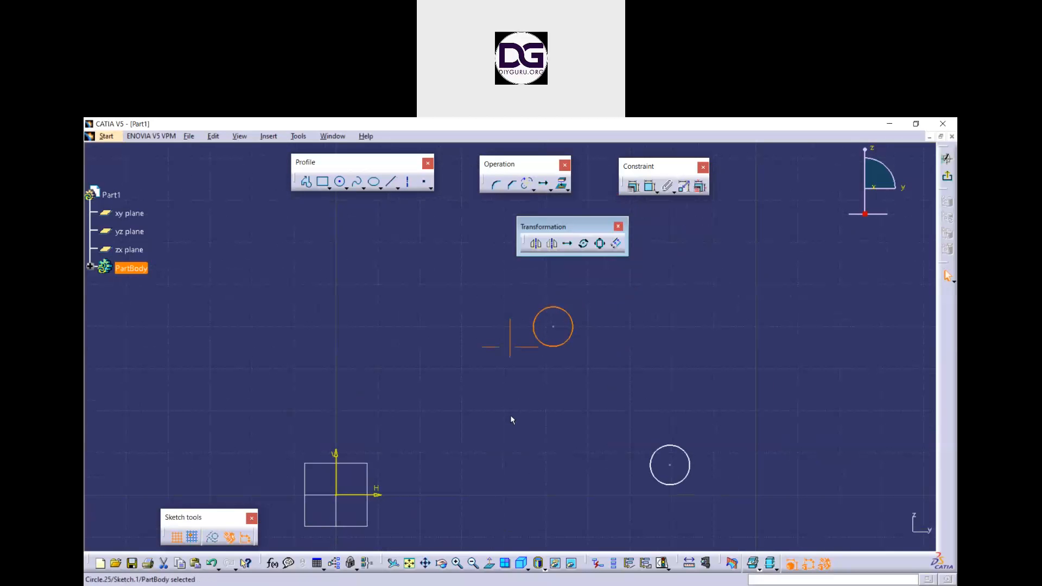
{"action": "scroll", "coordinate": [502, 425], "scroll_direction": "up", "scroll_amount": 1}
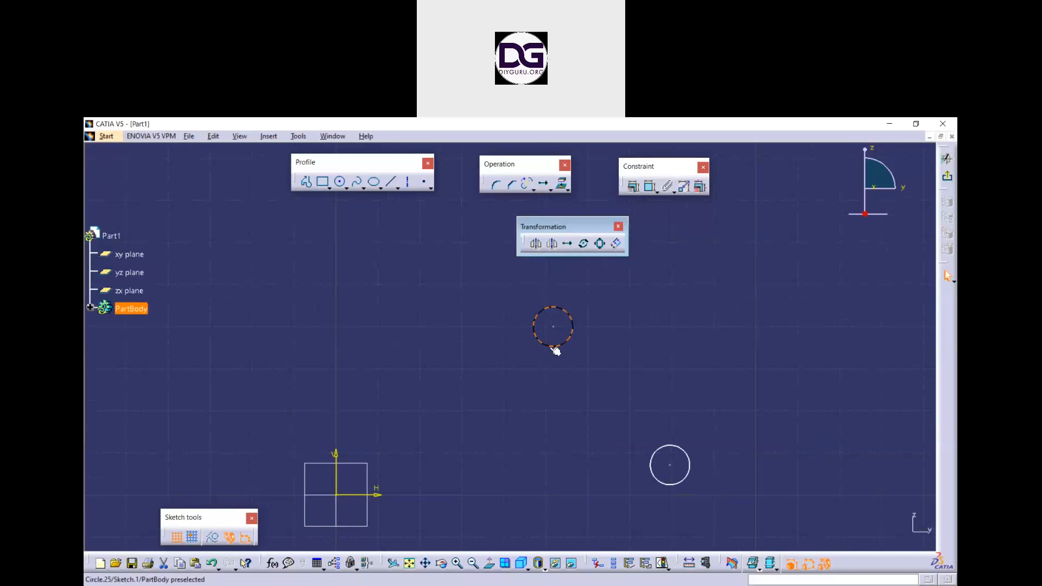
{"action": "left_click", "coordinate": [646, 325]}
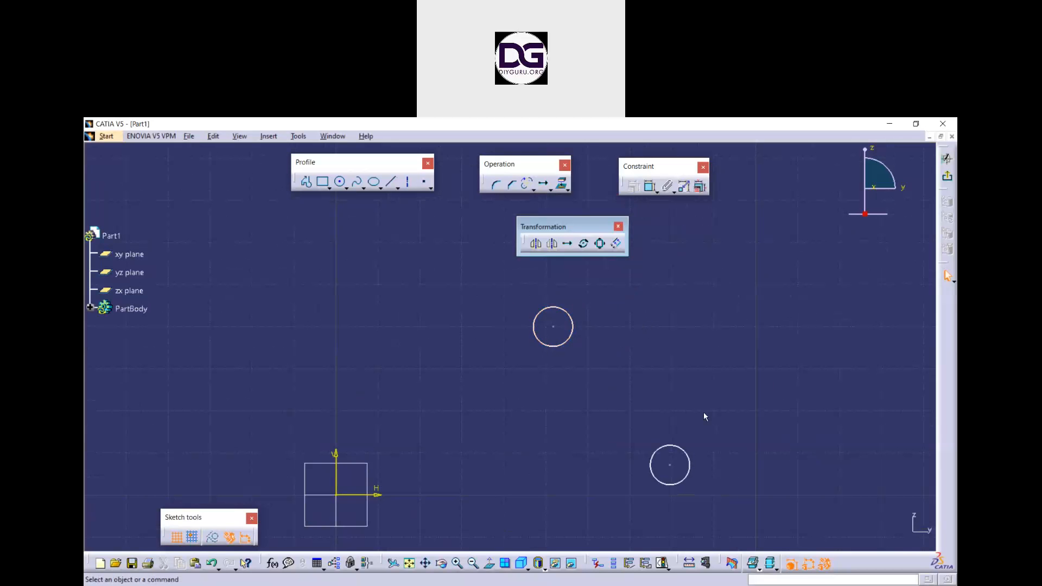
Delete both circles from the sketch
{"action": "left_click_drag", "start_coordinate": [708, 513], "coordinate": [405, 289]}
{"action": "key", "text": "Delete"}
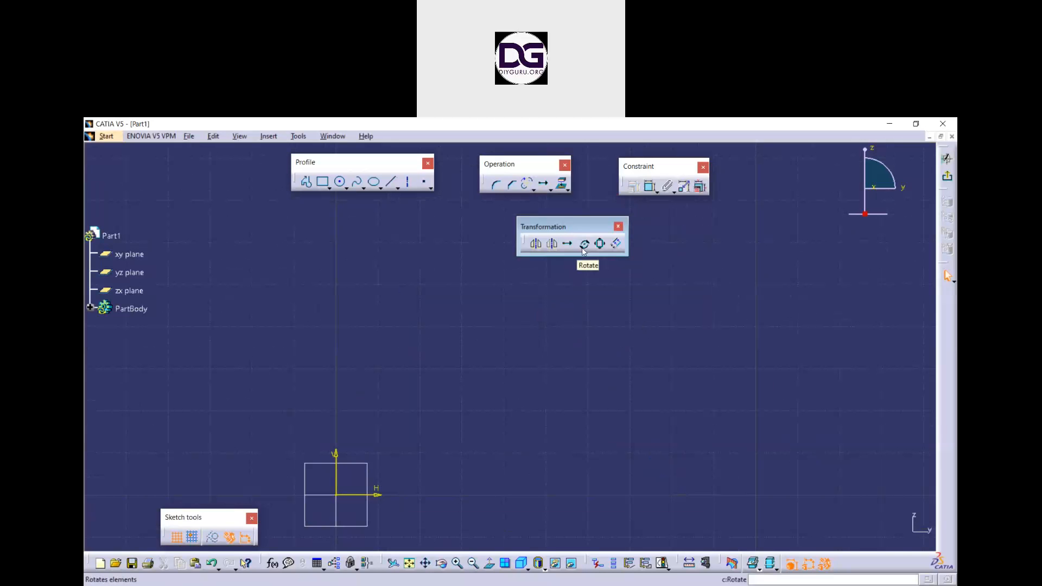
{"action": "left_click", "coordinate": [585, 139]}
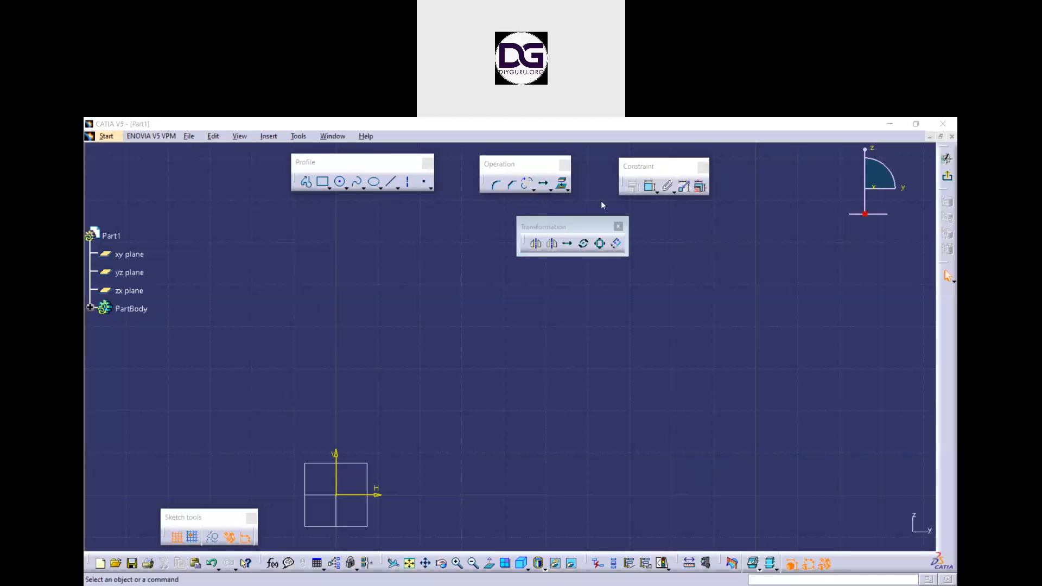
{"action": "left_click", "coordinate": [461, 305]}
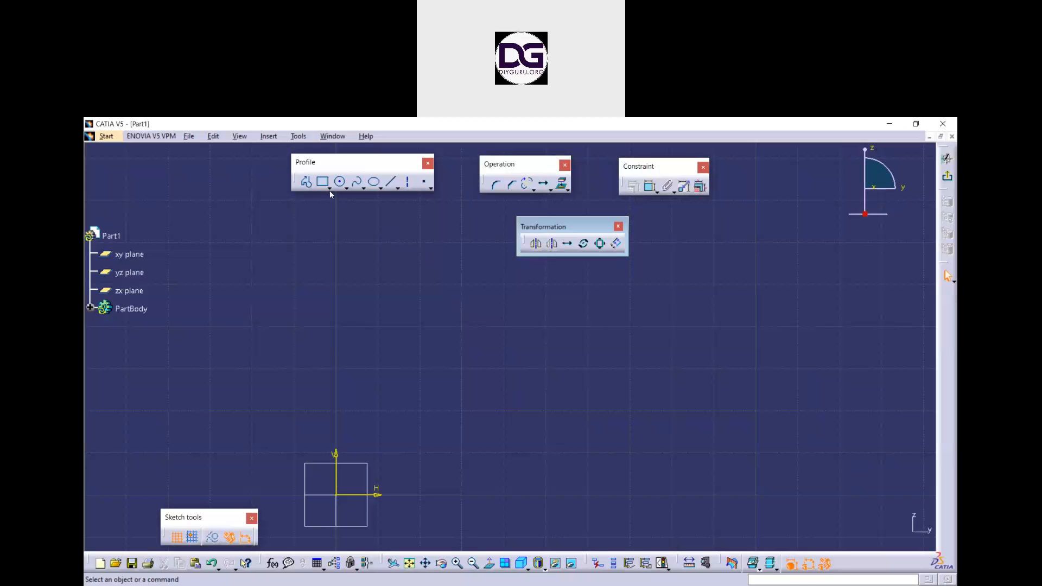
Sketch a closed right triangle about 25 mm wide and 17 mm high with the Profile tool, above and right of the origin
{"action": "left_click", "coordinate": [307, 182]}
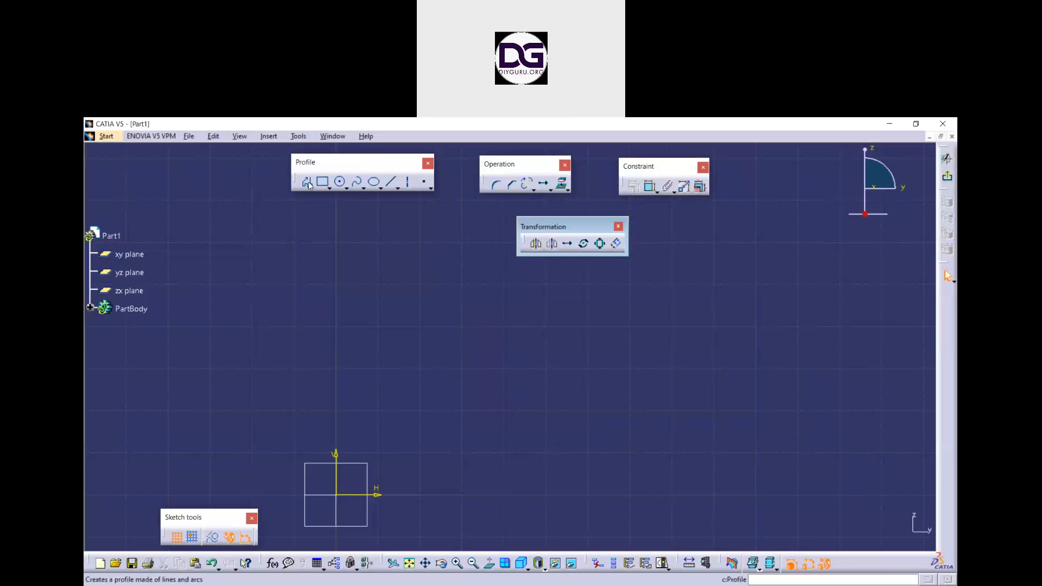
{"action": "left_click", "coordinate": [476, 327]}
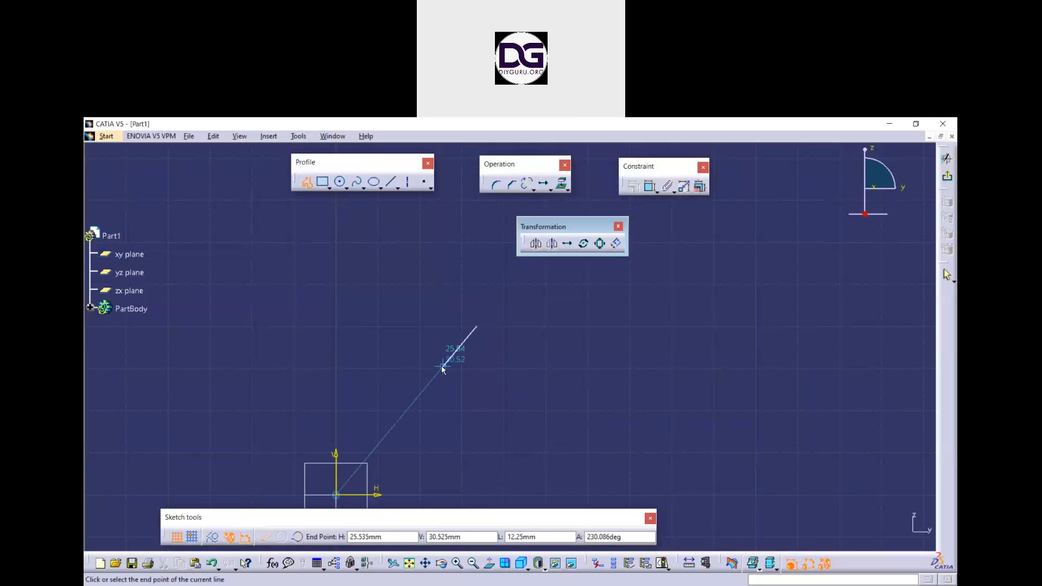
{"action": "left_click", "coordinate": [476, 398]}
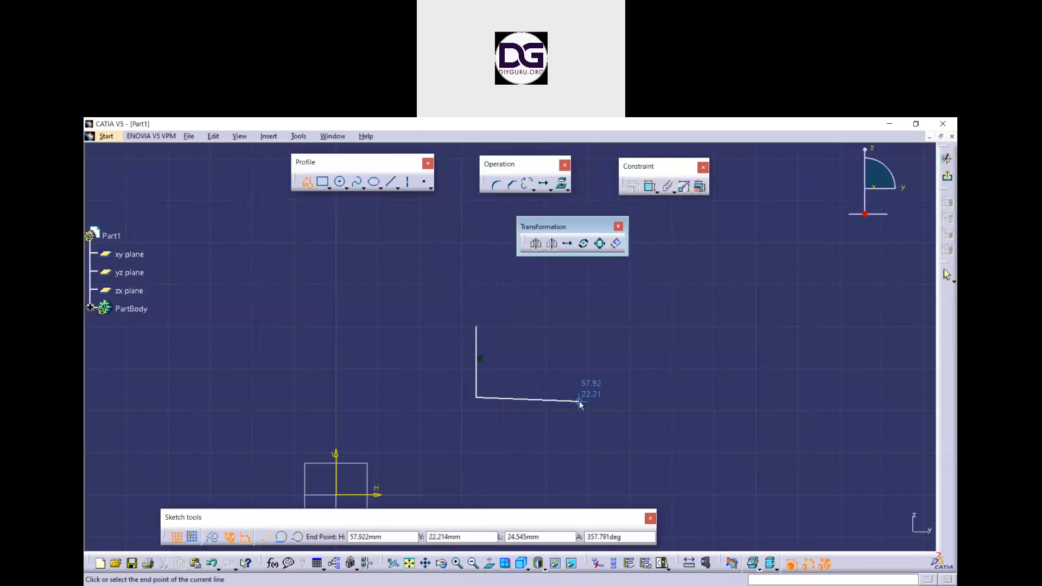
{"action": "left_click", "coordinate": [581, 397]}
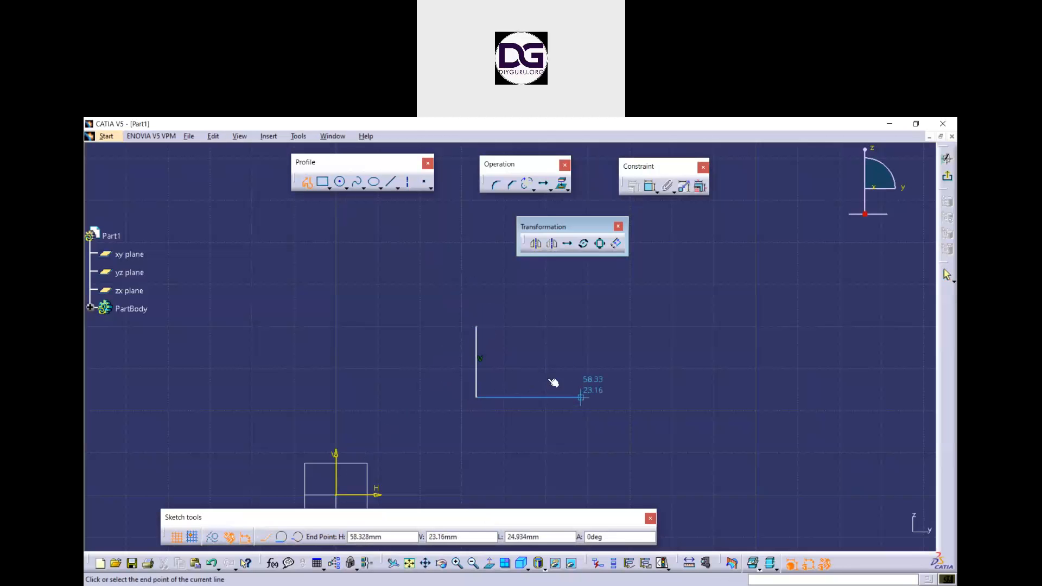
{"action": "left_click", "coordinate": [480, 328]}
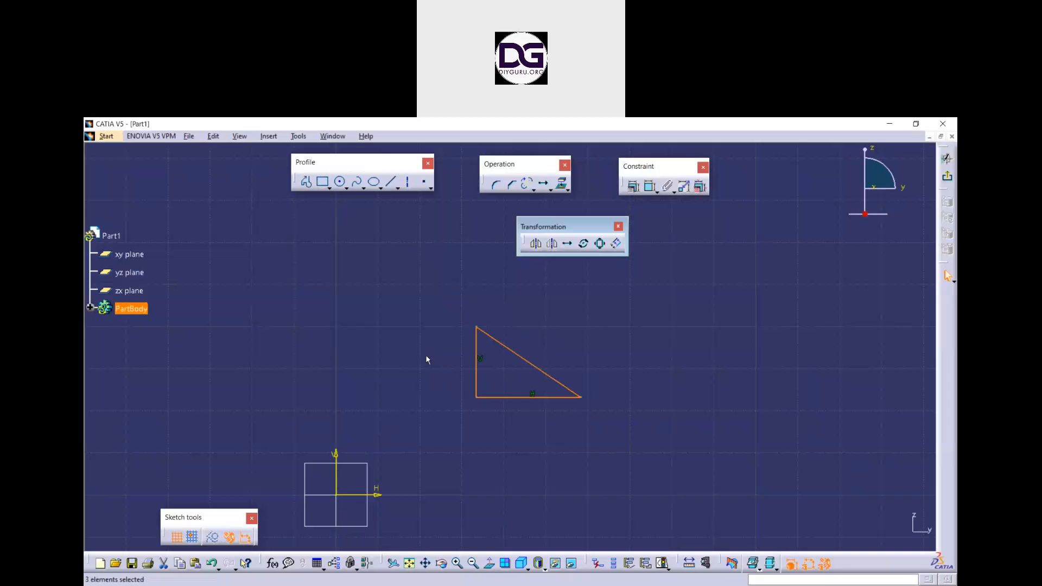
{"action": "left_click", "coordinate": [575, 267]}
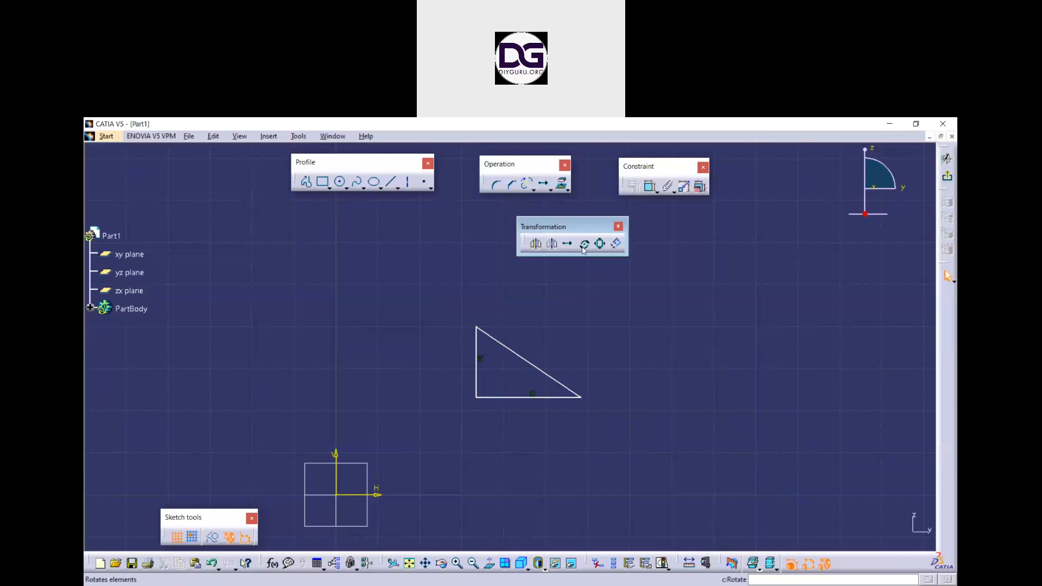
Rotate one duplicate of the triangle by 60 degrees about its right-angle corner, and remove that duplicate again
{"action": "left_click", "coordinate": [583, 243]}
{"action": "left_click_drag", "start_coordinate": [430, 312], "coordinate": [609, 425]}
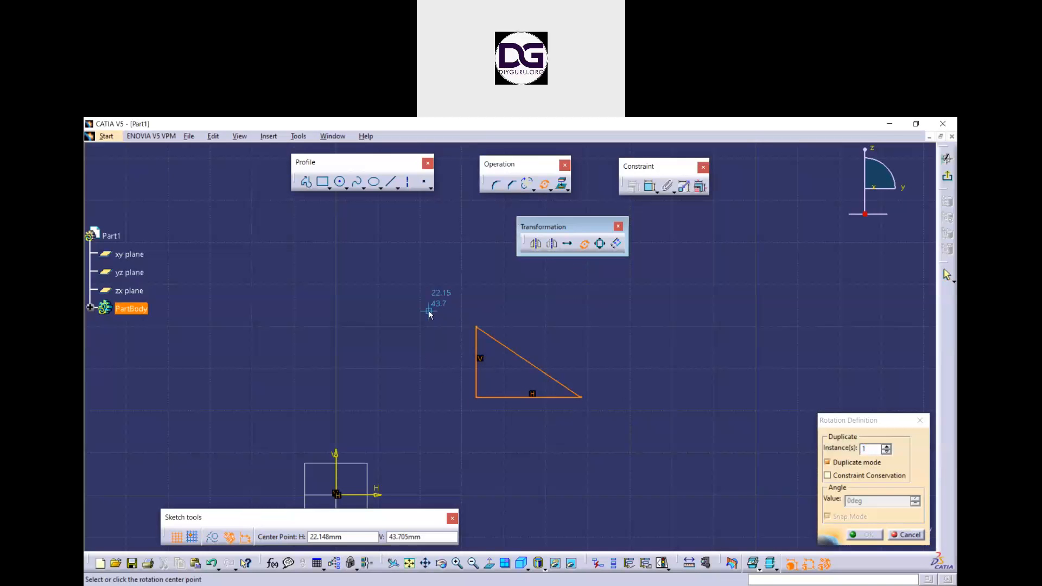
{"action": "left_click", "coordinate": [477, 397]}
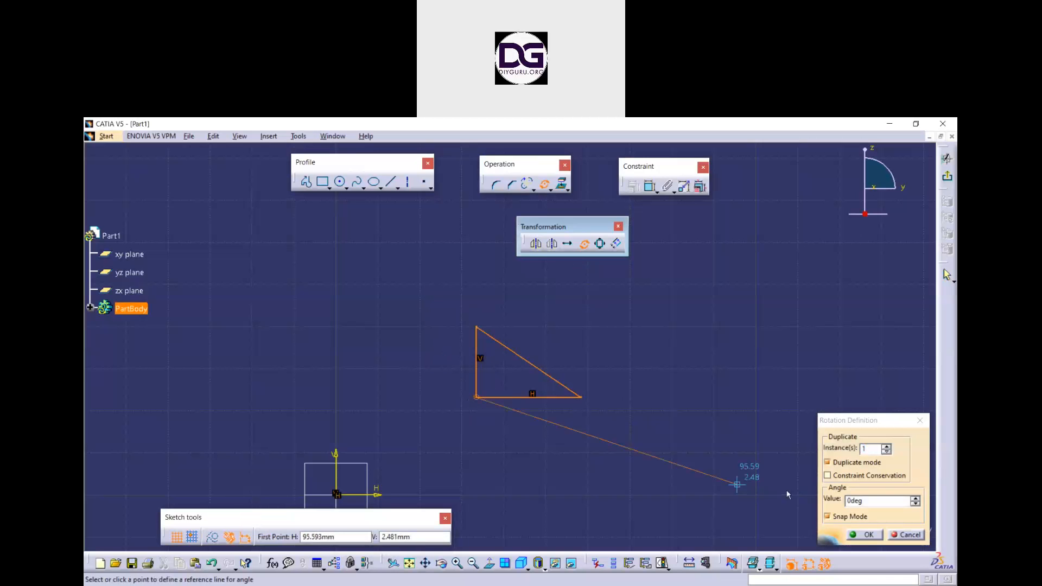
{"action": "left_click", "coordinate": [810, 493]}
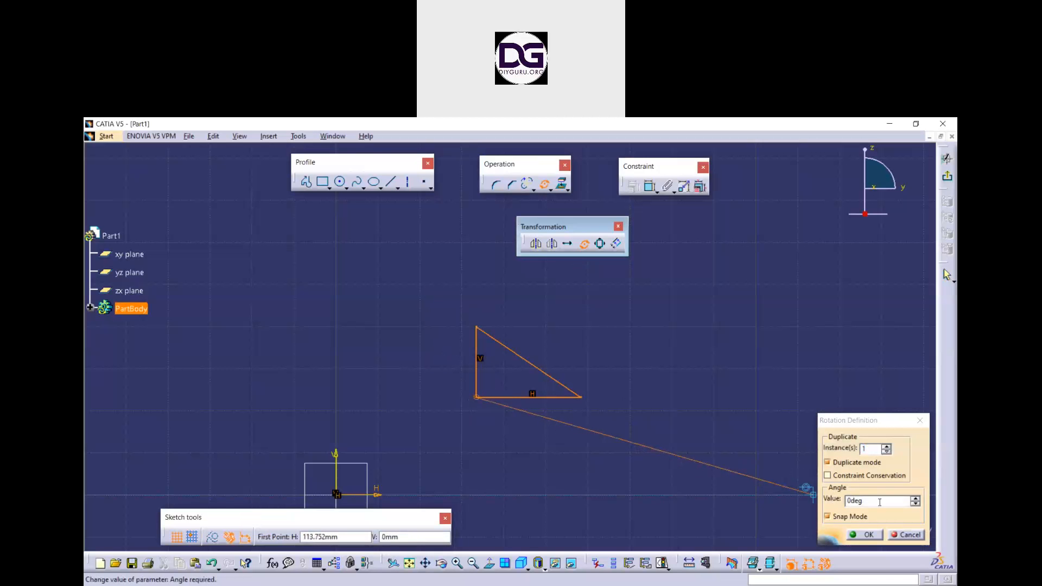
{"action": "double_click", "coordinate": [870, 502]}
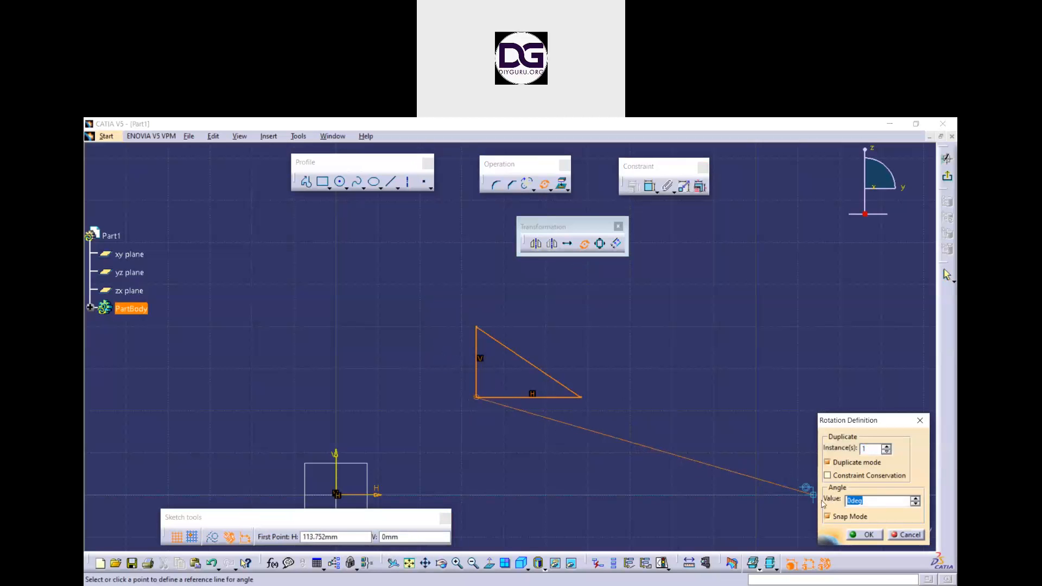
{"action": "type", "text": "60"}
{"action": "key", "text": "Return"}
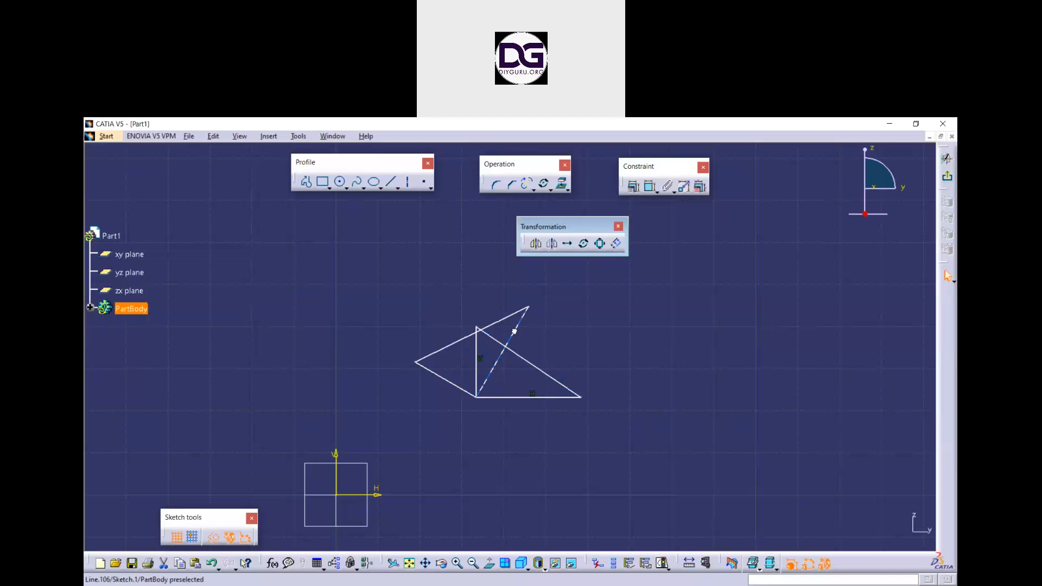
{"action": "key", "text": "Delete"}
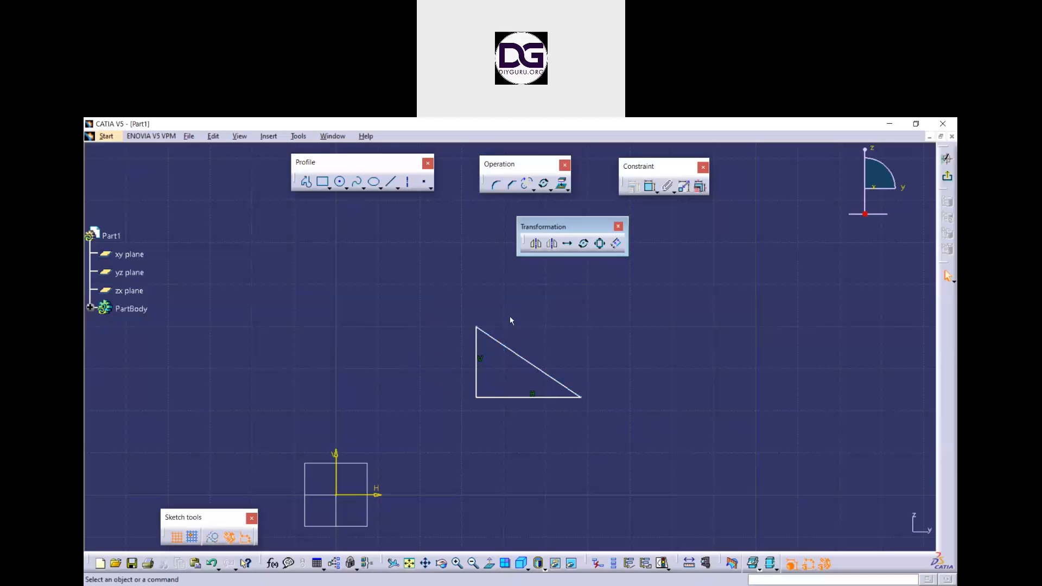
Rotate the triangle itself by 30 degrees about its right-angle corner with Duplicate mode turned off
{"action": "left_click", "coordinate": [585, 244]}
{"action": "left_click_drag", "start_coordinate": [607, 415], "coordinate": [390, 273]}
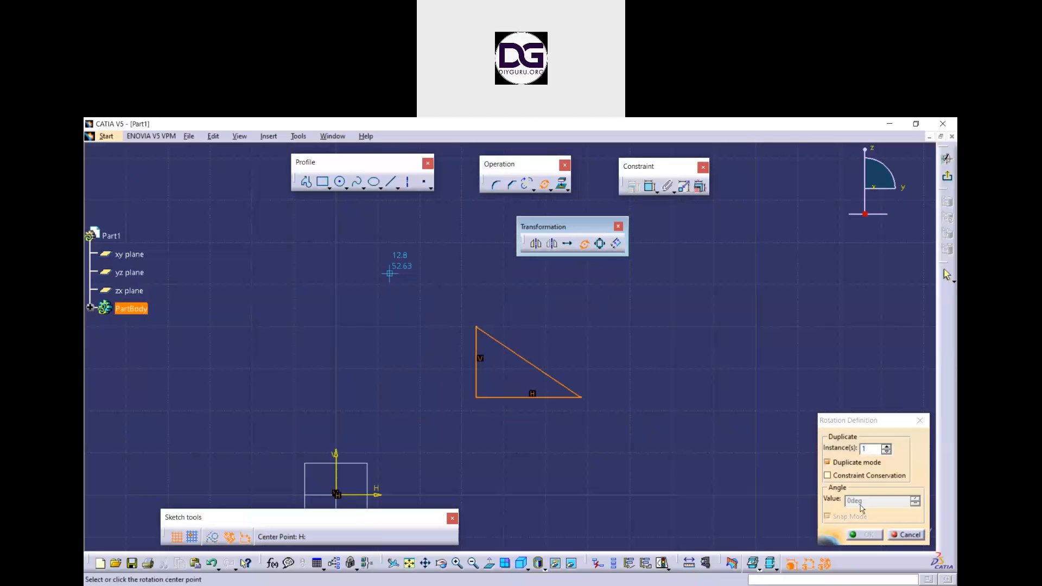
{"action": "left_click", "coordinate": [844, 465]}
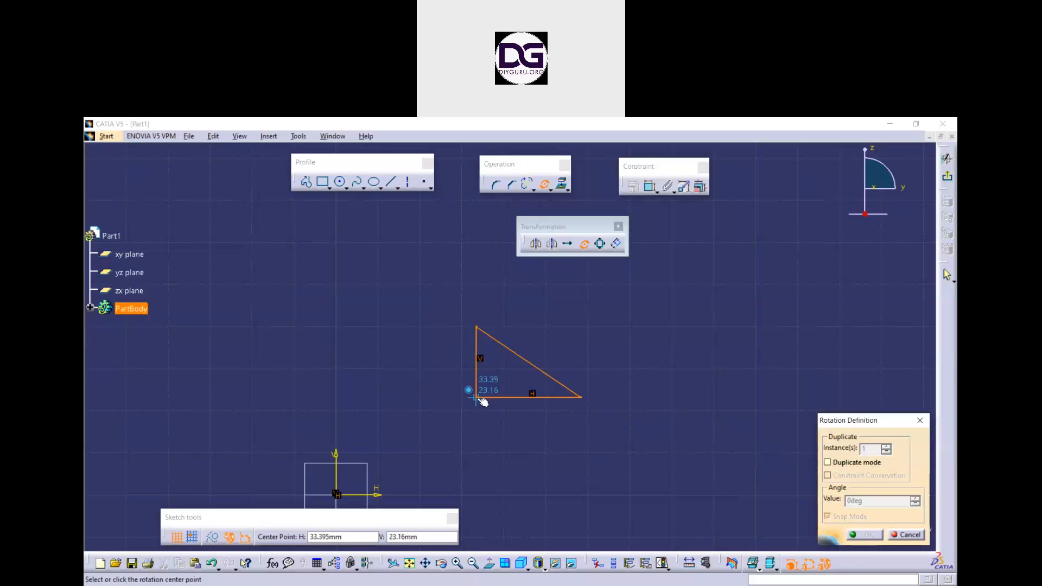
{"action": "left_click", "coordinate": [482, 401]}
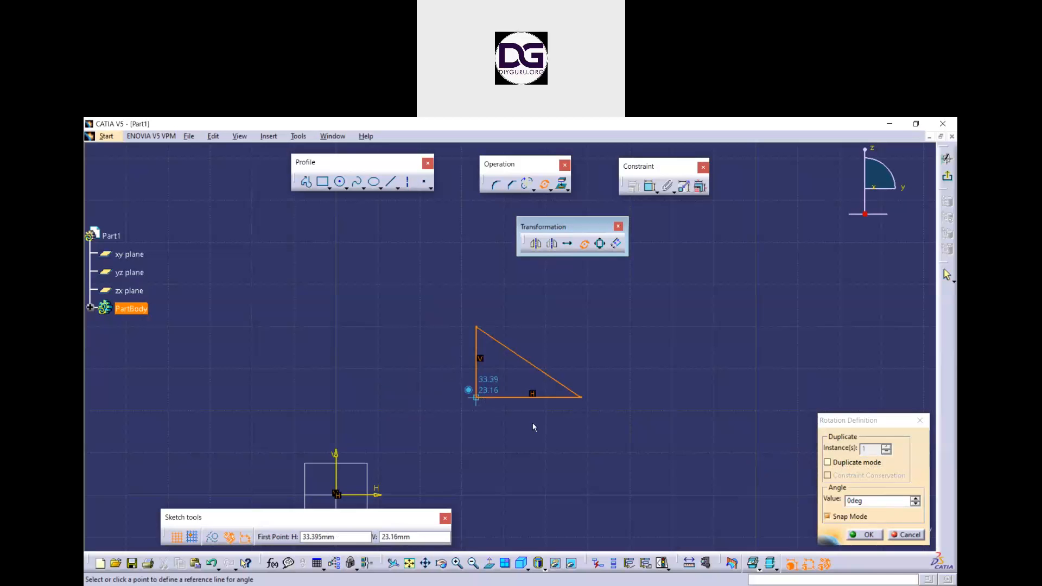
{"action": "left_click", "coordinate": [754, 494]}
{"action": "left_click", "coordinate": [842, 502]}
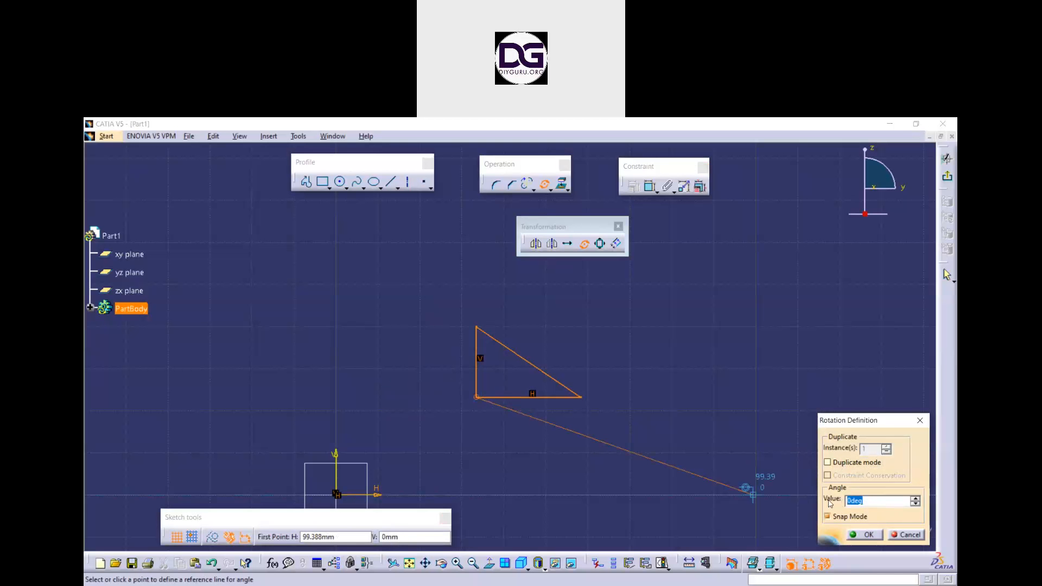
{"action": "type", "text": "30"}
{"action": "key", "text": "Return"}
{"action": "left_click", "coordinate": [658, 395]}
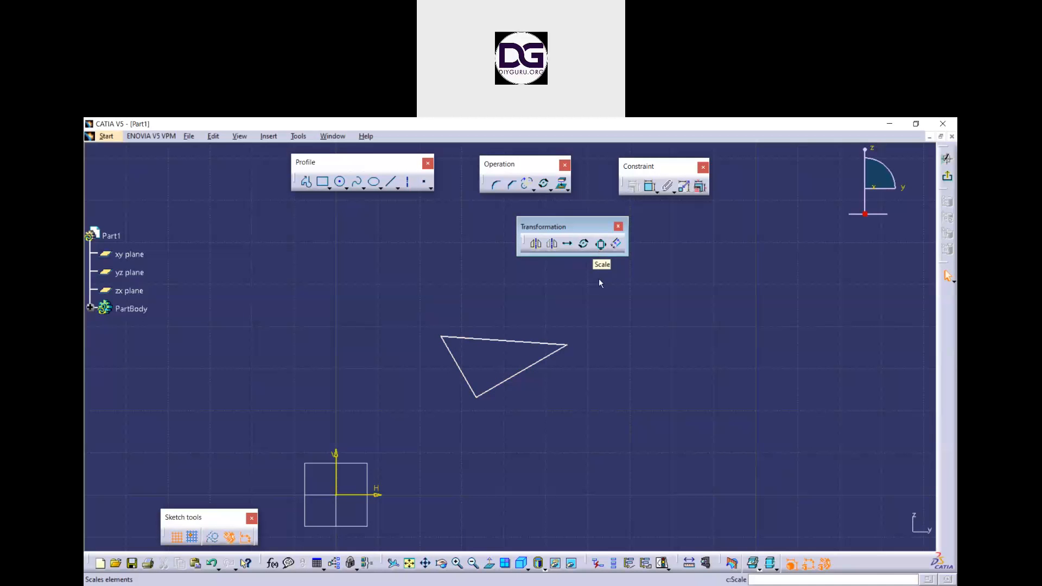
Rotate the tilted triangle by -30 degrees about the same right-angle corner without duplicating it
{"action": "left_click_drag", "start_coordinate": [597, 419], "coordinate": [412, 307]}
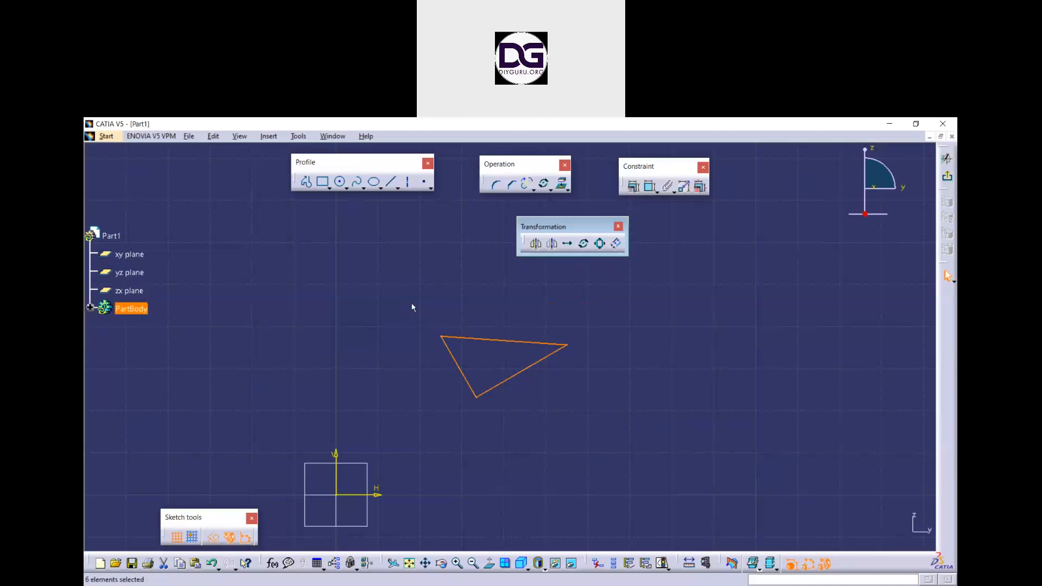
{"action": "left_click", "coordinate": [583, 243]}
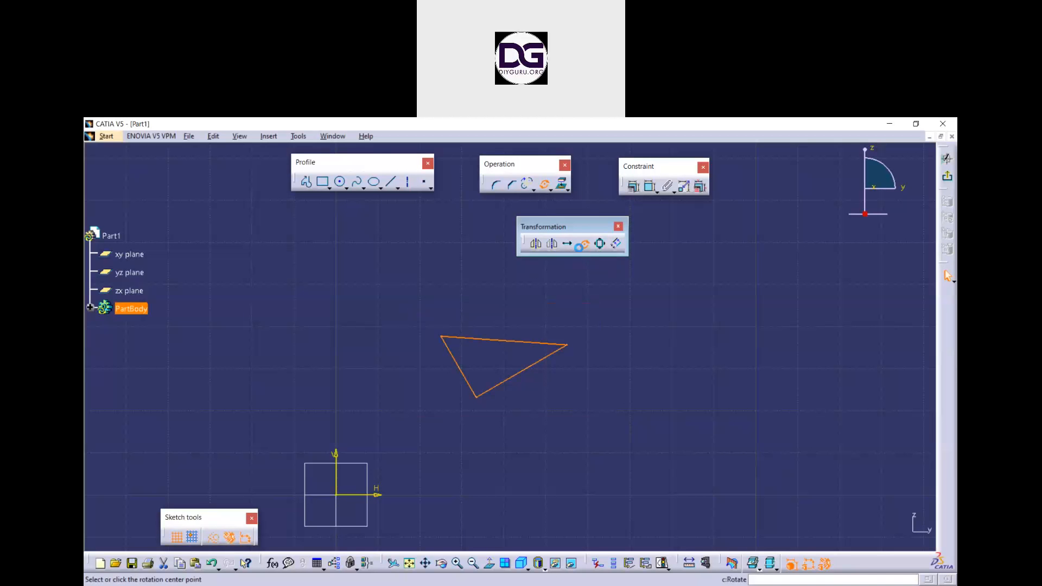
{"action": "left_click", "coordinate": [477, 398]}
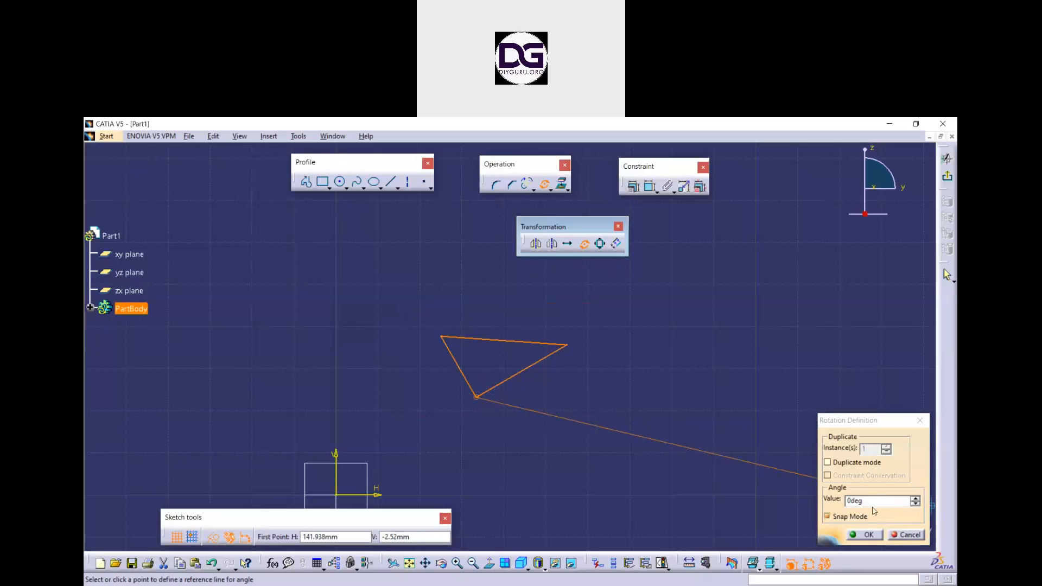
{"action": "left_click_drag", "start_coordinate": [871, 501], "coordinate": [814, 497]}
{"action": "type", "text": "-30"}
{"action": "key", "text": "Return"}
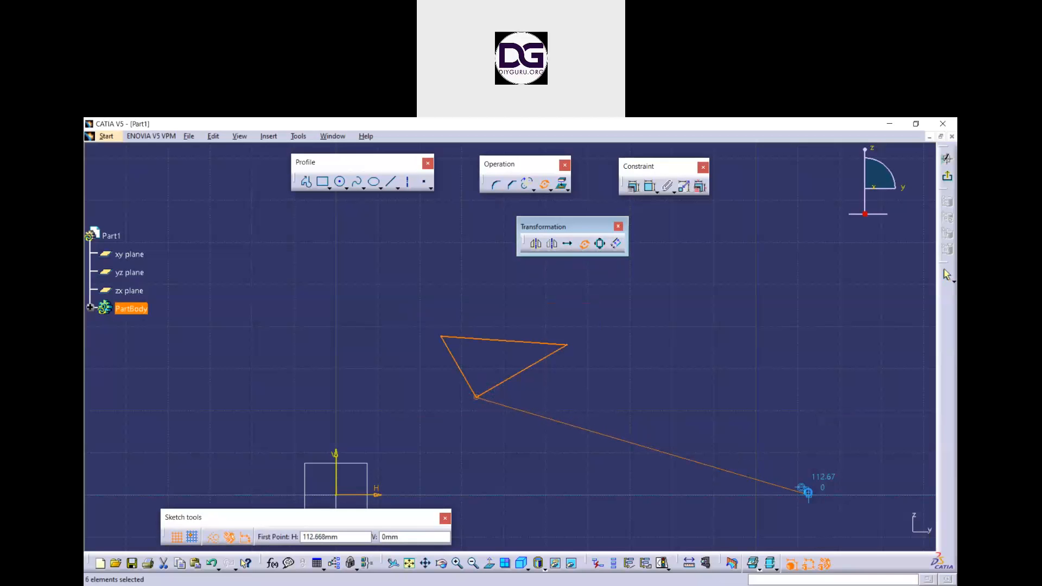
{"action": "left_click", "coordinate": [513, 432]}
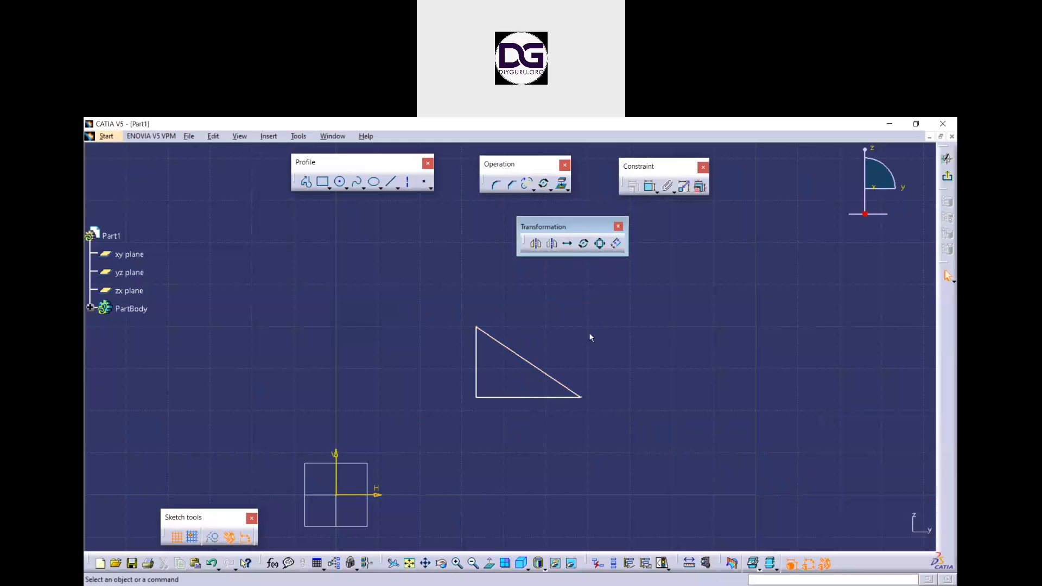
Scale a duplicate of the triangle by 1.5 from a point near its right-angle corner, and undo the scaling
{"action": "left_click", "coordinate": [600, 245]}
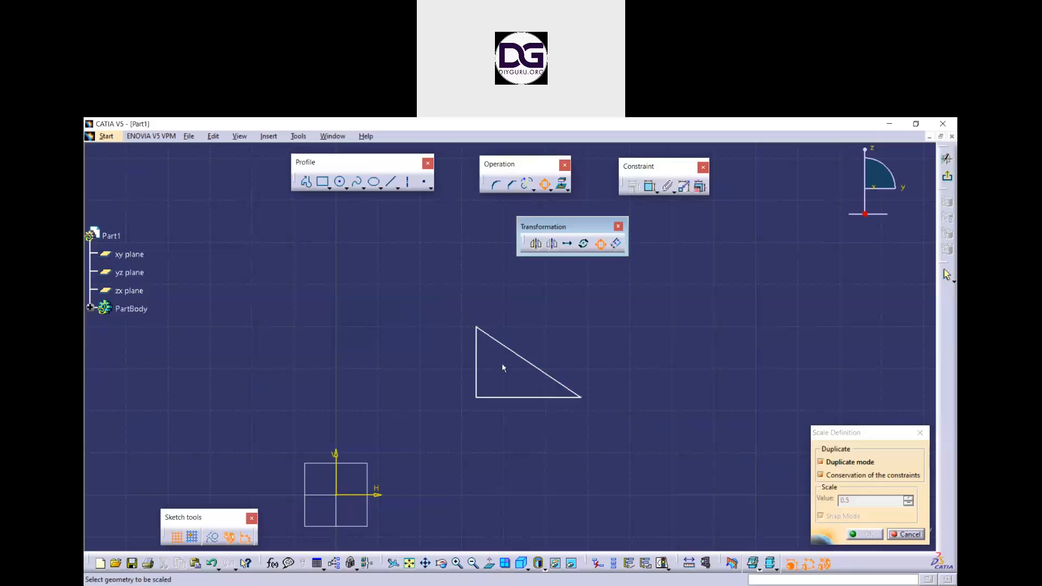
{"action": "left_click_drag", "start_coordinate": [435, 306], "coordinate": [434, 304]}
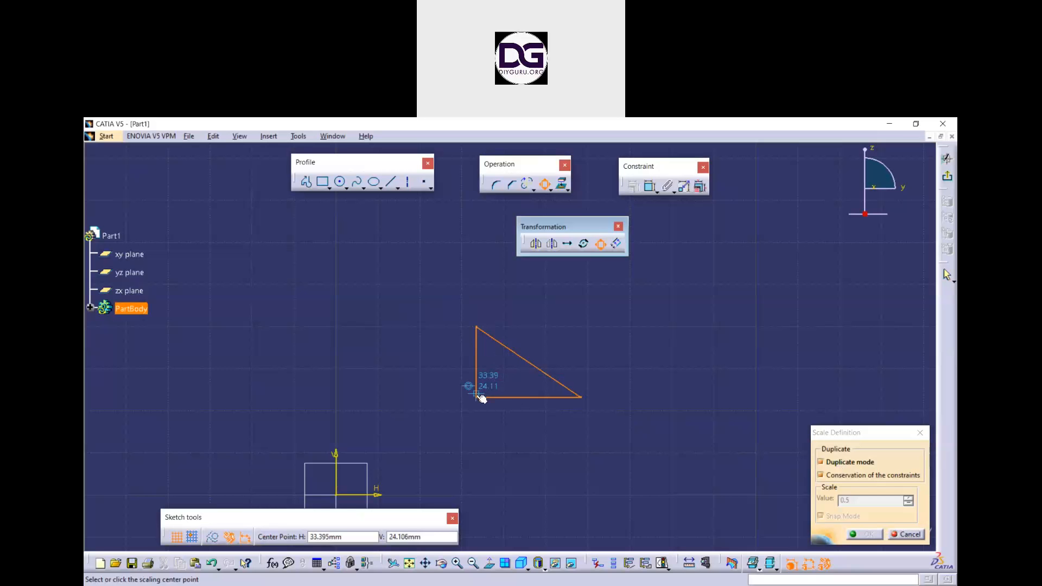
{"action": "left_click", "coordinate": [476, 396]}
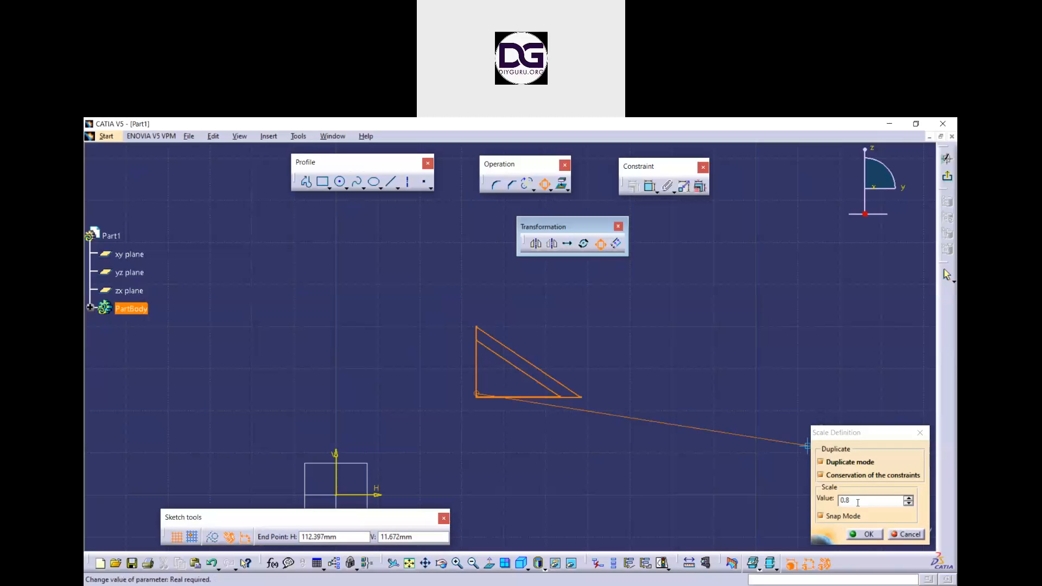
{"action": "left_click", "coordinate": [857, 501]}
{"action": "type", "text": "1.5"}
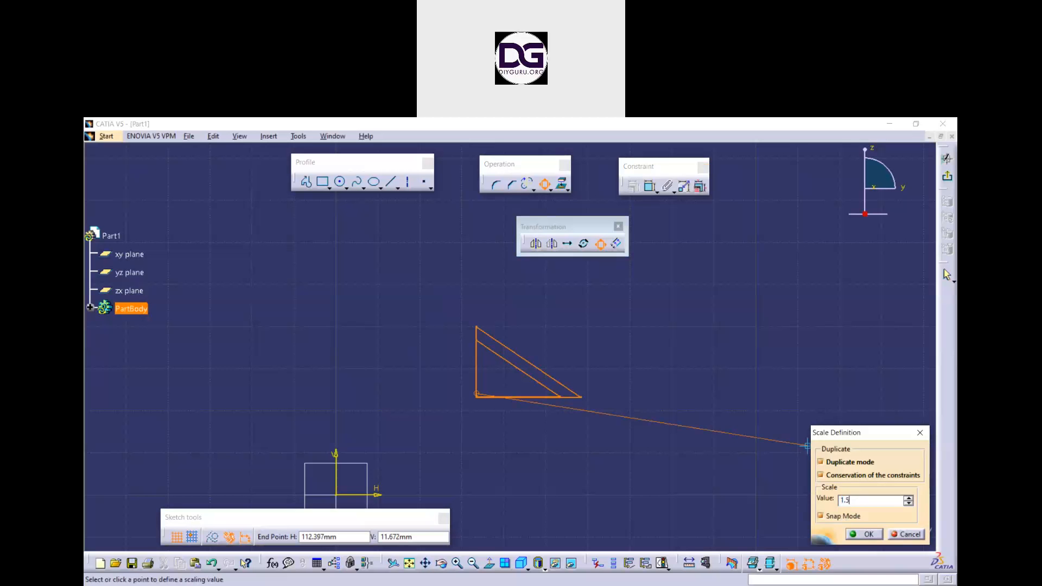
{"action": "key", "text": "Return"}
{"action": "left_click", "coordinate": [703, 467]}
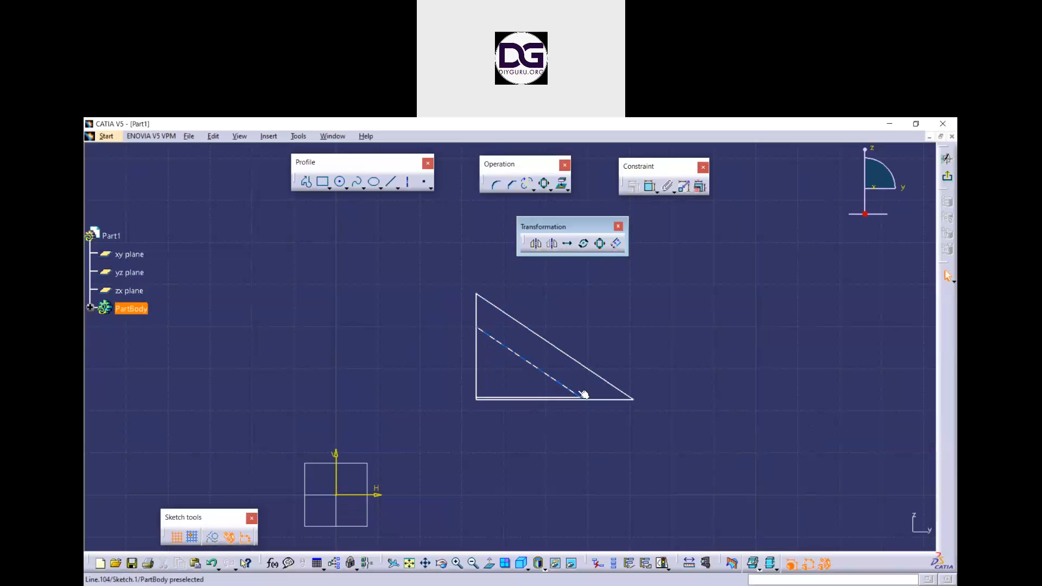
{"action": "key", "text": "ctrl+z"}
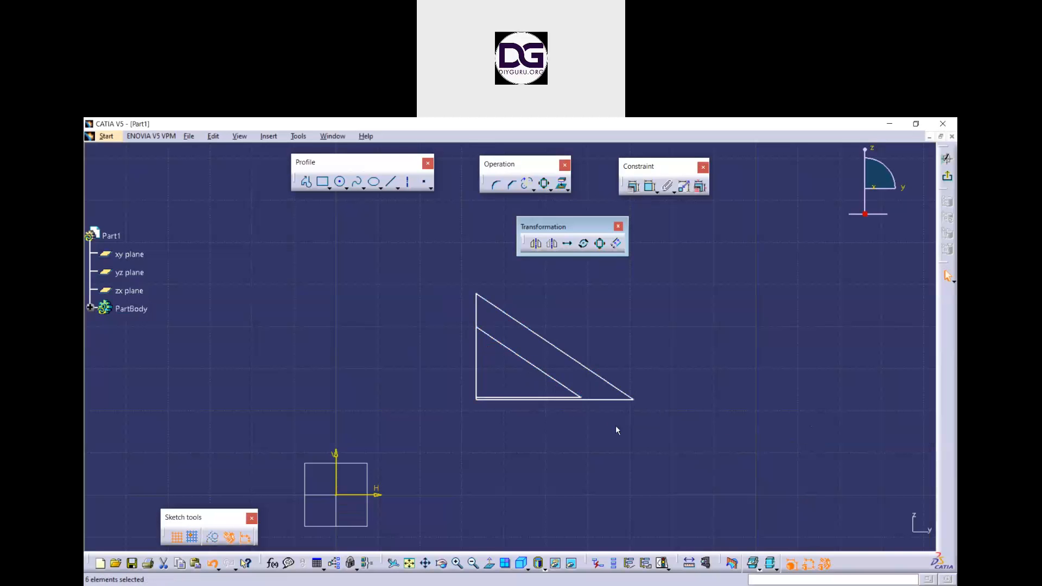
Scale the triangle itself by 0.25 from its right-angle corner with Duplicate mode turned off
{"action": "left_click_drag", "start_coordinate": [616, 428], "coordinate": [443, 296]}
{"action": "left_click", "coordinate": [600, 243]}
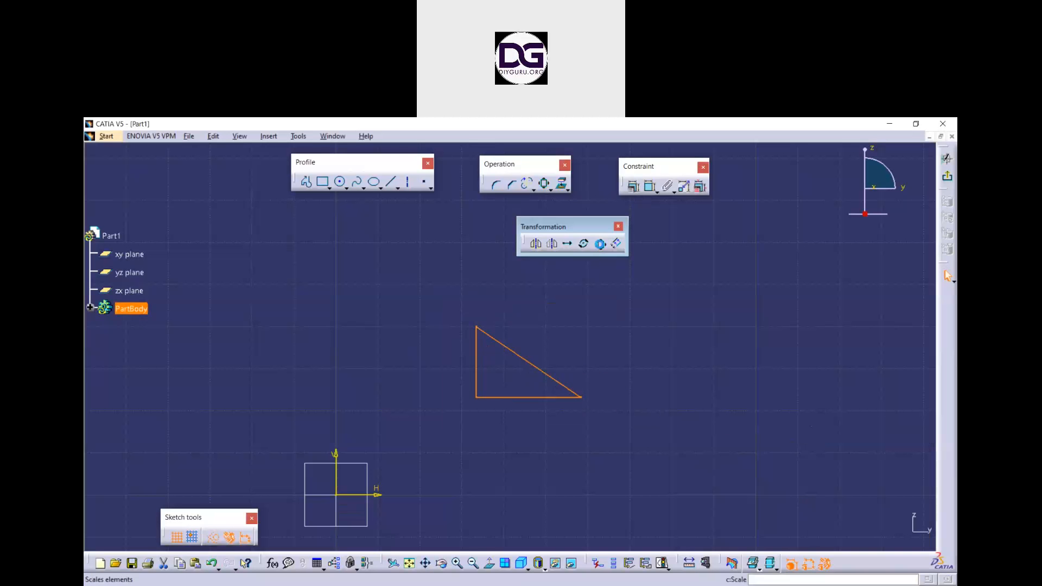
{"action": "left_click", "coordinate": [821, 463]}
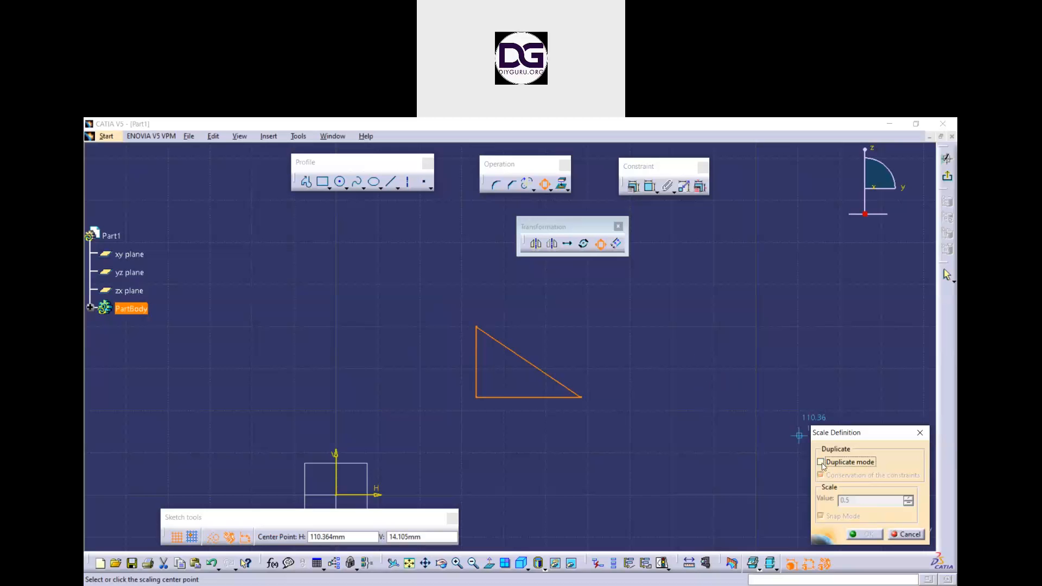
{"action": "left_click", "coordinate": [476, 397]}
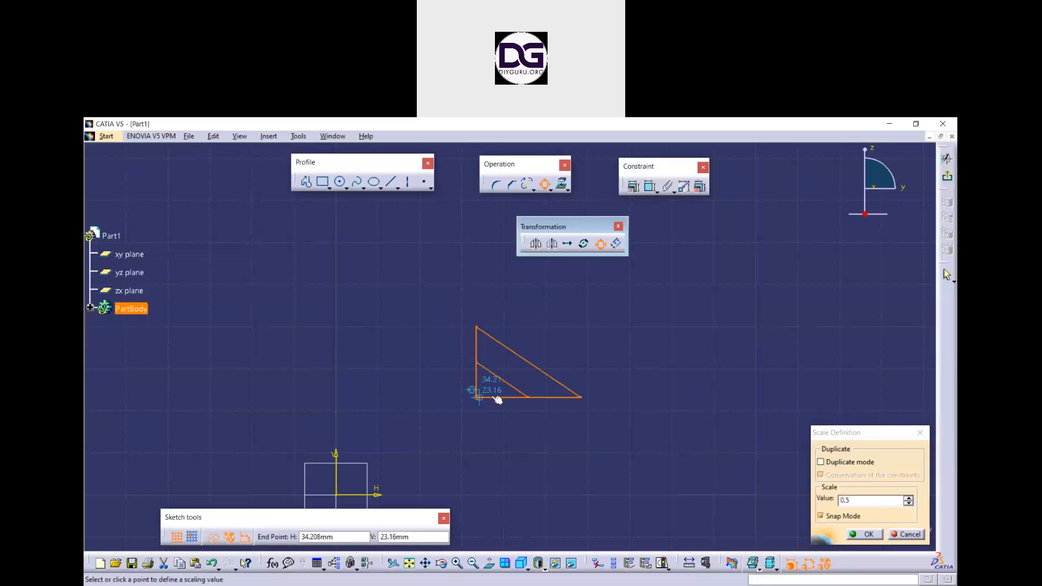
{"action": "left_click", "coordinate": [819, 497]}
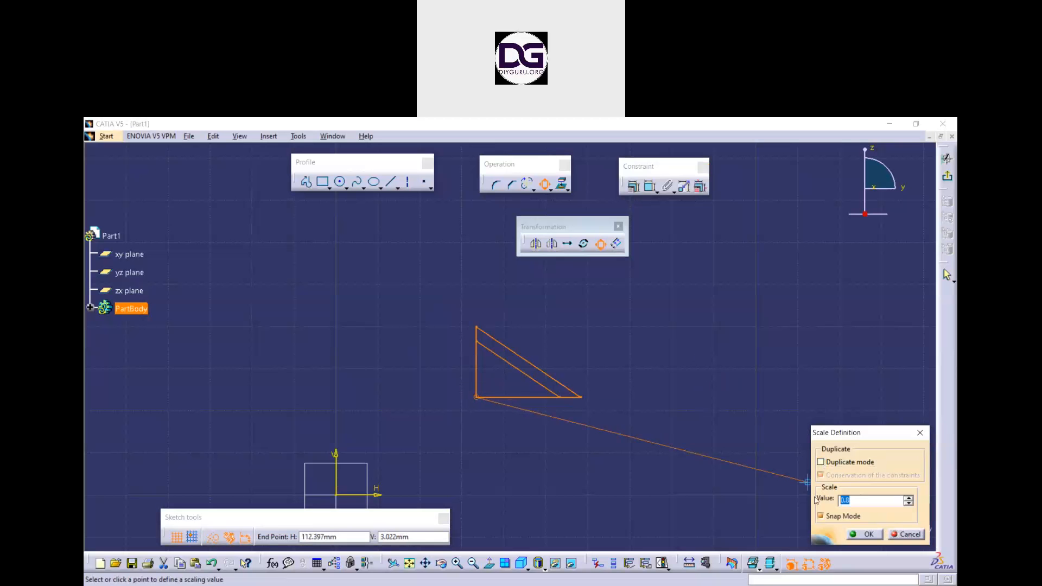
{"action": "type", "text": "0.25"}
{"action": "key", "text": "Return"}
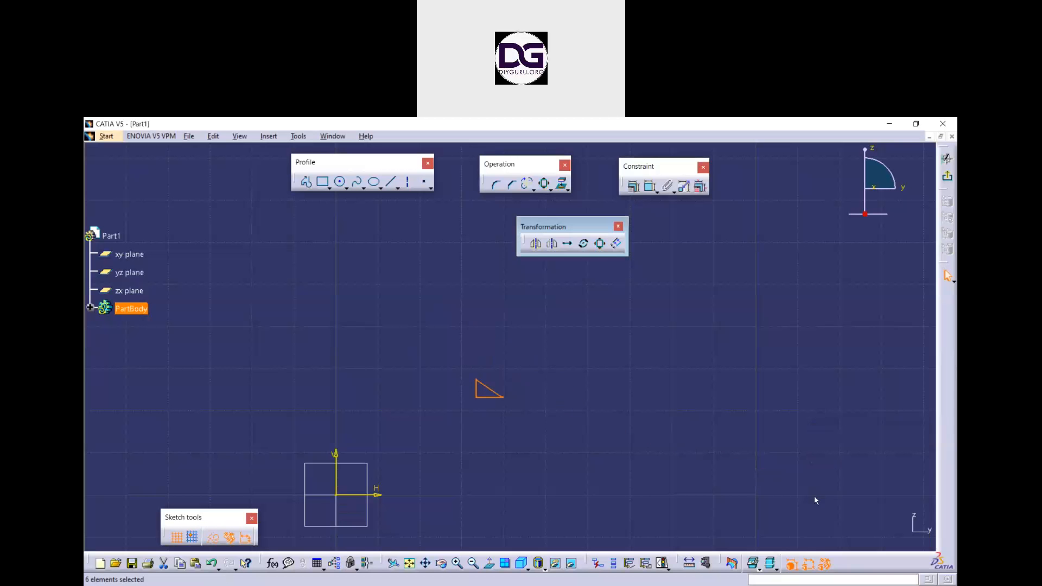
Delete the scaled-down triangle from the sketch
{"action": "middle_click_drag", "start_coordinate": [499, 430], "coordinate": [500, 463]}
{"action": "left_click", "coordinate": [409, 563]}
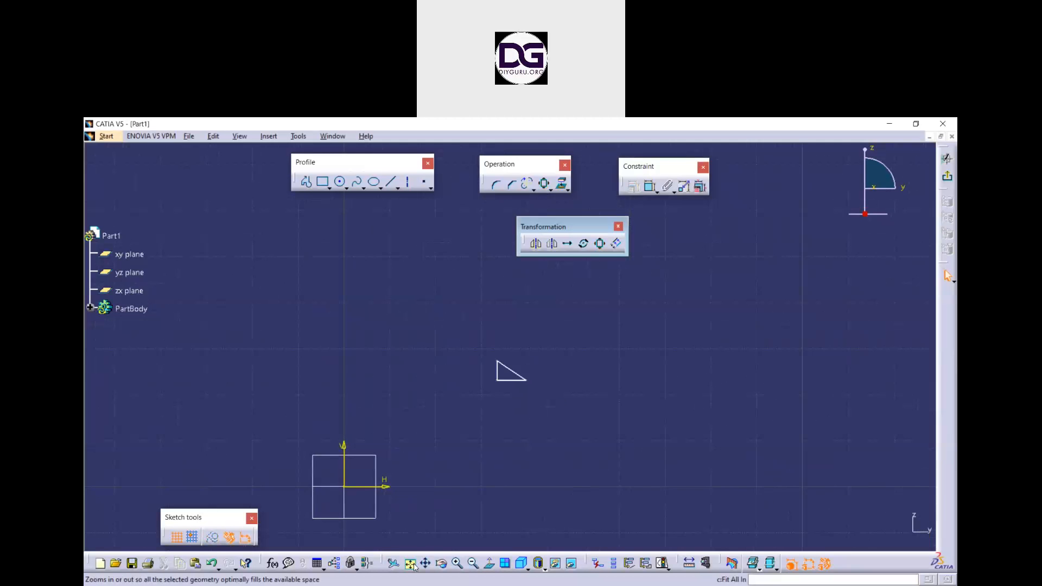
{"action": "mouse_move", "coordinate": [707, 334]}
{"action": "middle_mouse_down"}
{"action": "mouse_move", "coordinate": [593, 369]}
{"action": "mouse_move", "coordinate": [591, 426]}
{"action": "middle_mouse_up"}
{"action": "left_click_drag", "start_coordinate": [675, 403], "coordinate": [550, 307]}
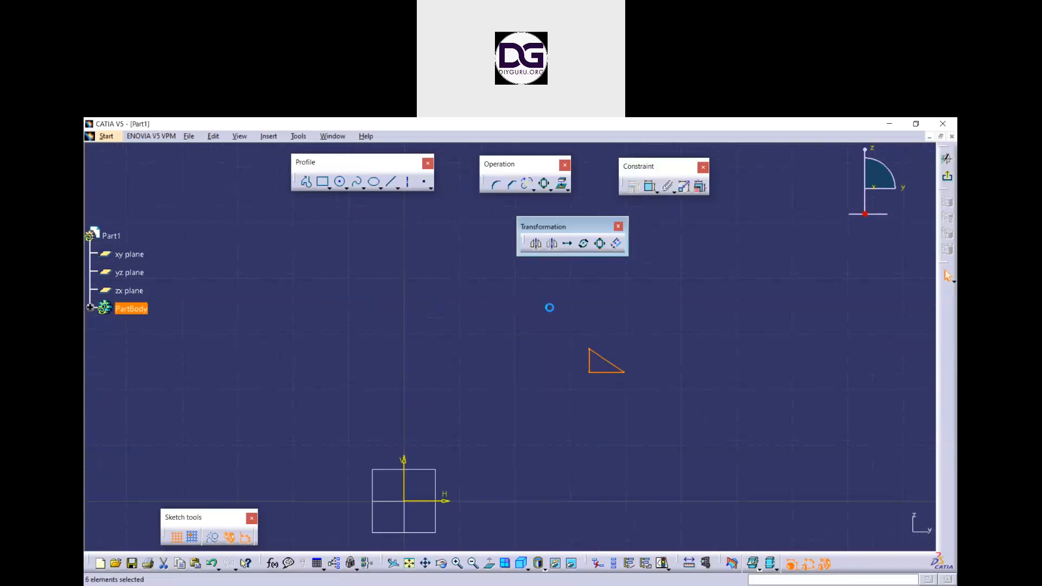
{"action": "key", "text": "Delete"}
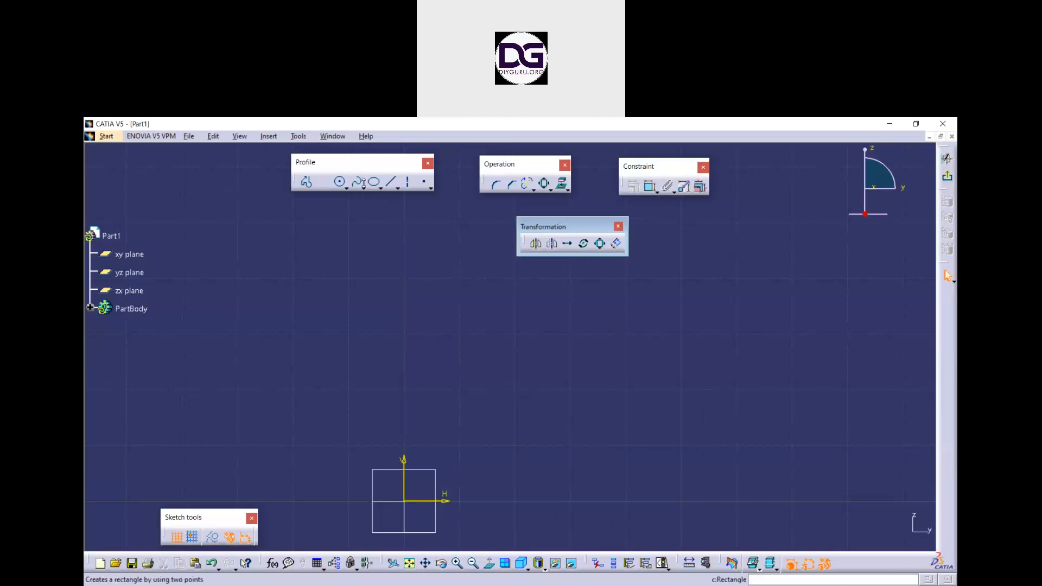
Sketch two connected lines above and right of the origin: a short steep one and a longer one sloping gently down from its lower end
{"action": "left_click", "coordinate": [391, 181]}
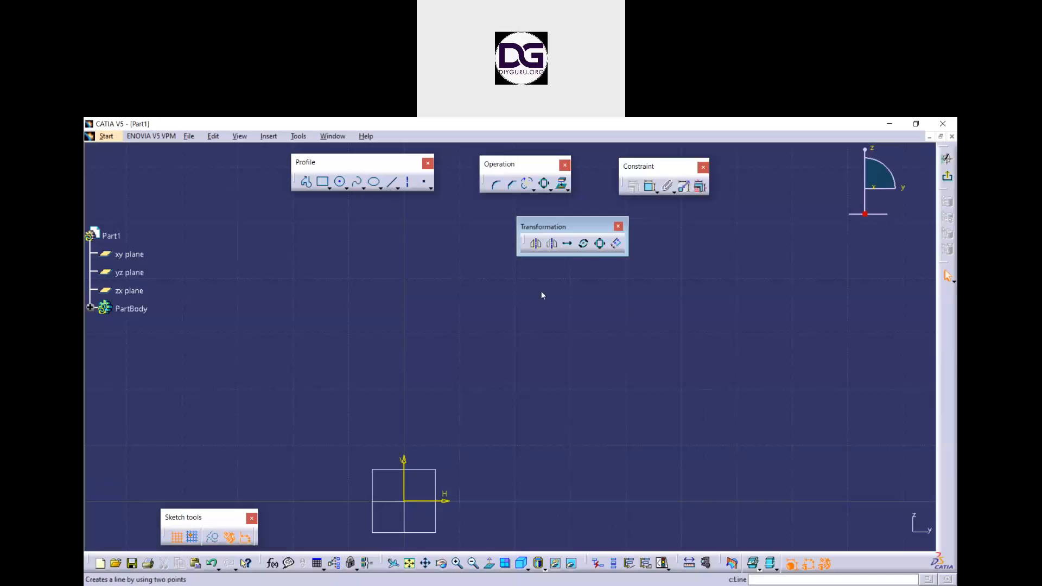
{"action": "left_click", "coordinate": [615, 317]}
{"action": "left_click", "coordinate": [568, 404]}
{"action": "left_click", "coordinate": [390, 181]}
{"action": "left_click", "coordinate": [568, 405]}
{"action": "left_click", "coordinate": [741, 450]}
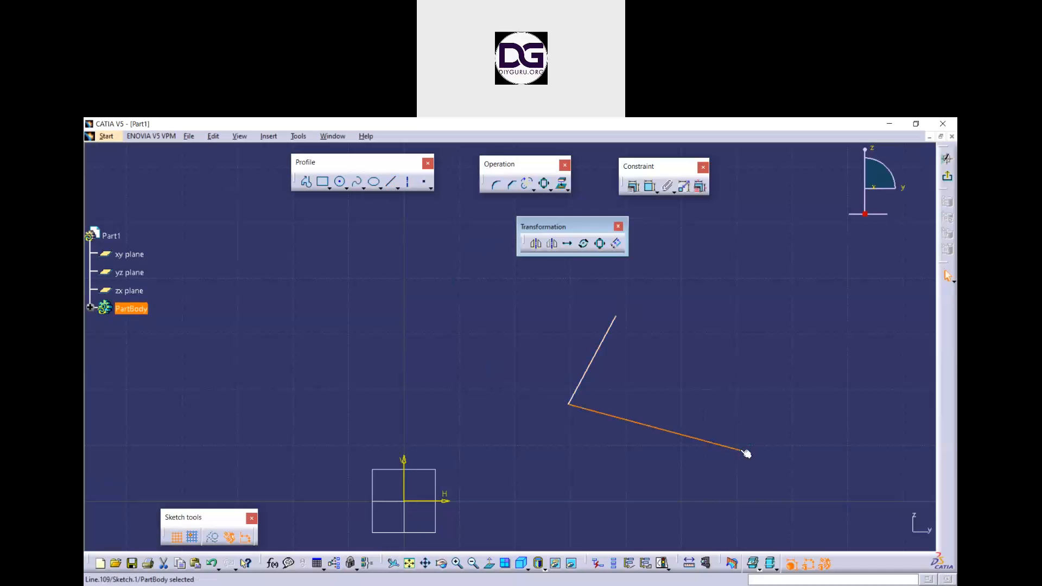
Sketch a third line from the short line's upper end, parallel to the long lower line and nearly as long
{"action": "left_click", "coordinate": [391, 181]}
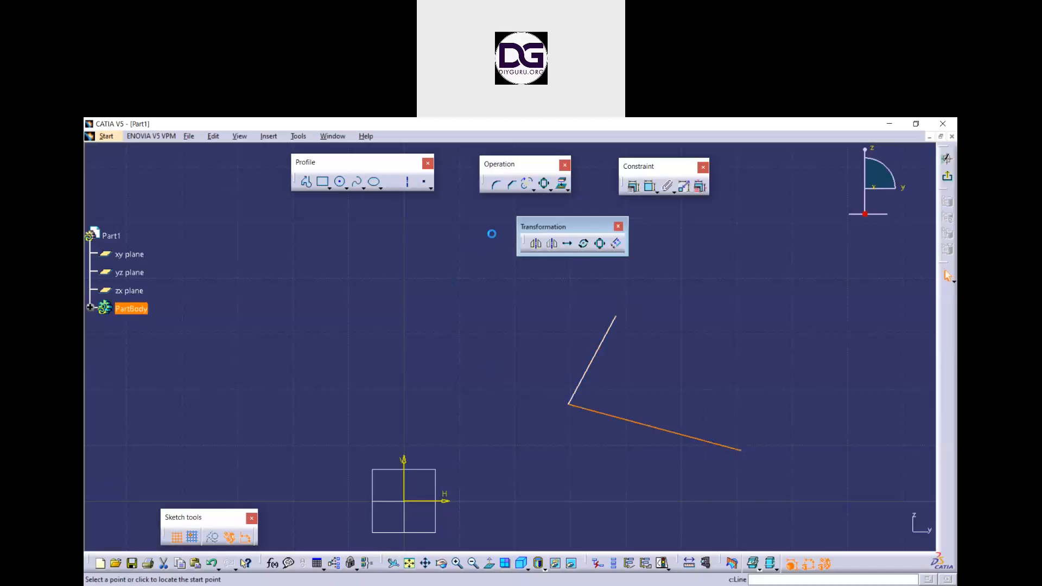
{"action": "left_click", "coordinate": [625, 317]}
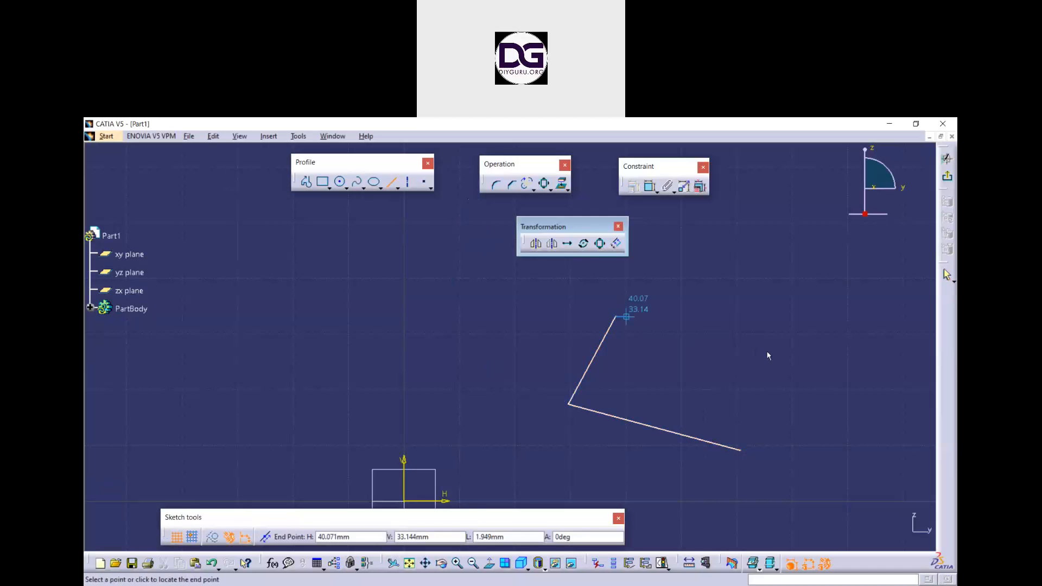
{"action": "left_click", "coordinate": [779, 359]}
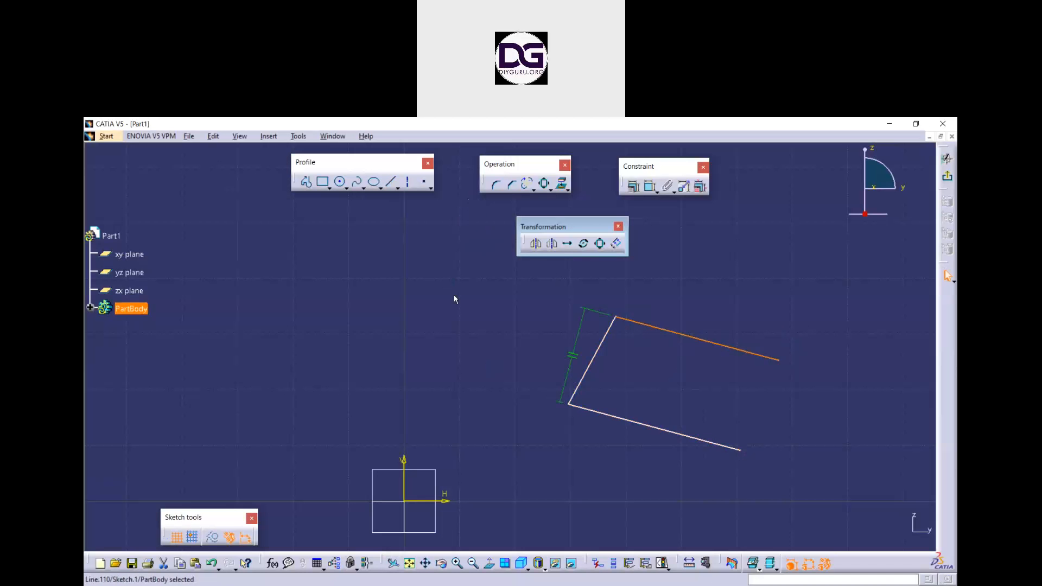
{"action": "left_click", "coordinate": [391, 181]}
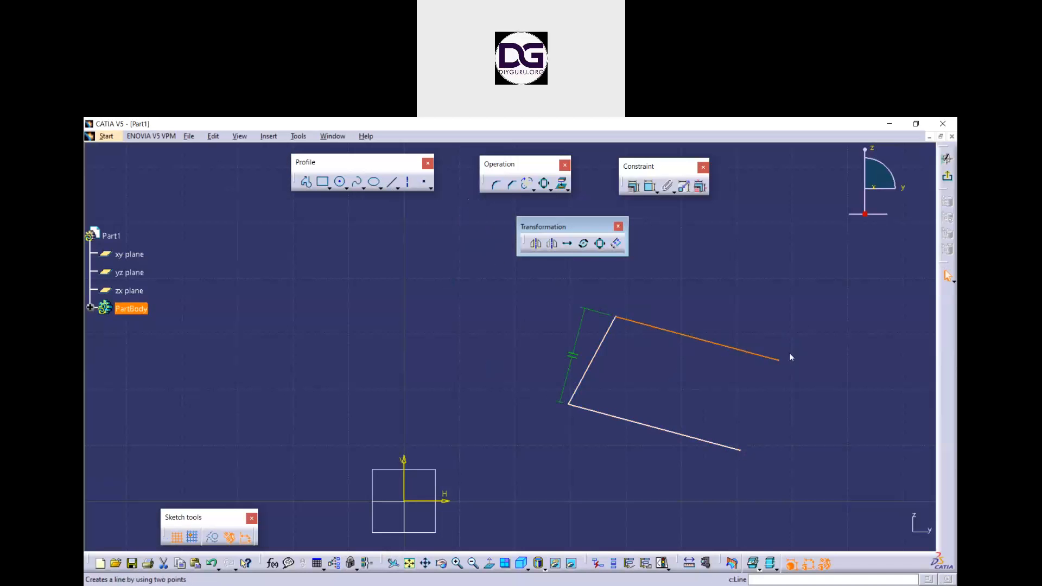
{"action": "left_click", "coordinate": [781, 359]}
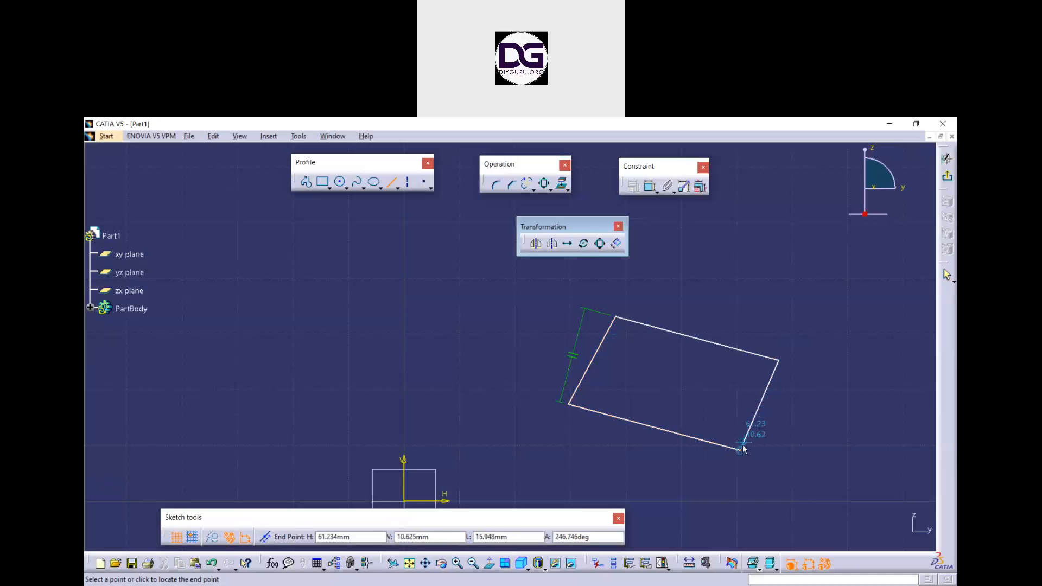
{"action": "key", "text": "Escape"}
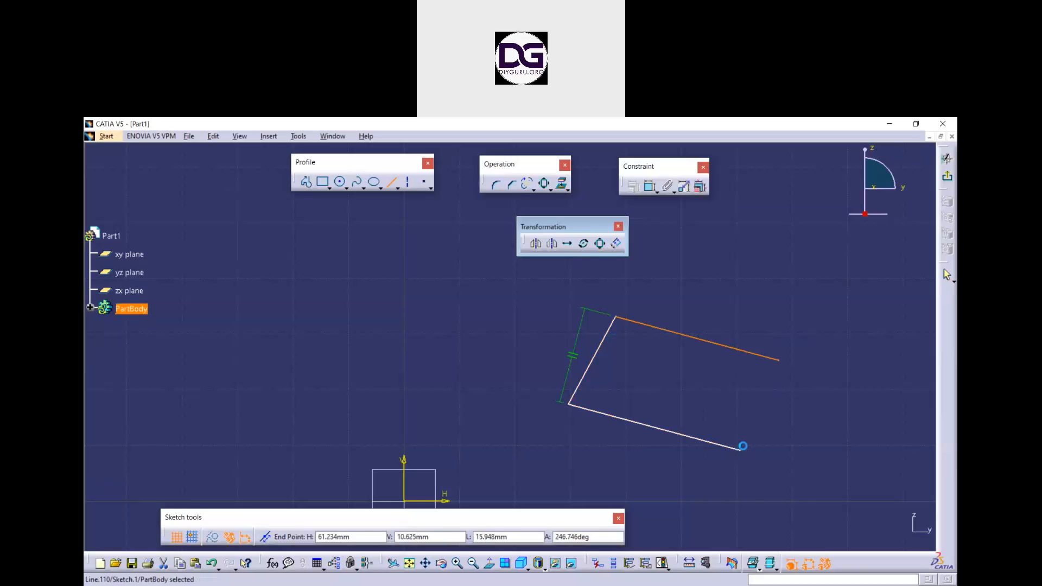
Undo the three sketched lines so the sketch is empty
{"action": "key", "text": "ctrl+z"}
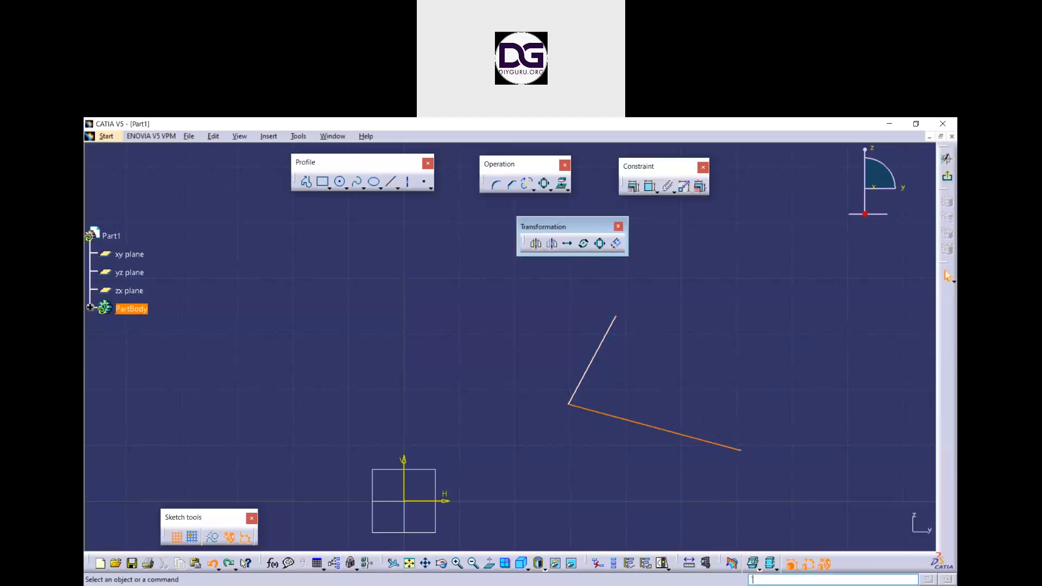
{"action": "key", "text": "ctrl+z"}
{"action": "key", "text": "ctrl+z"}
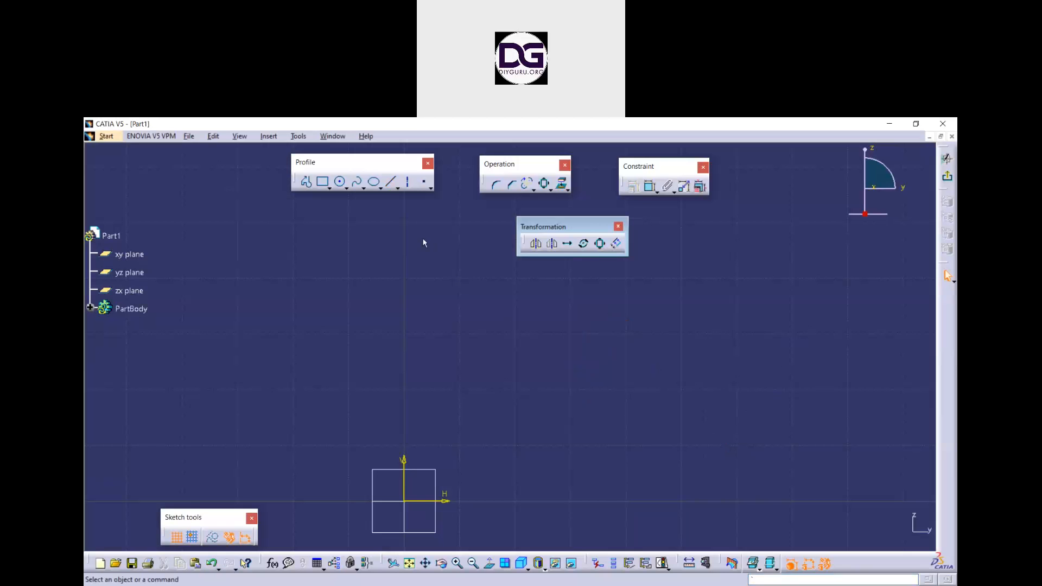
{"action": "left_click", "coordinate": [392, 183]}
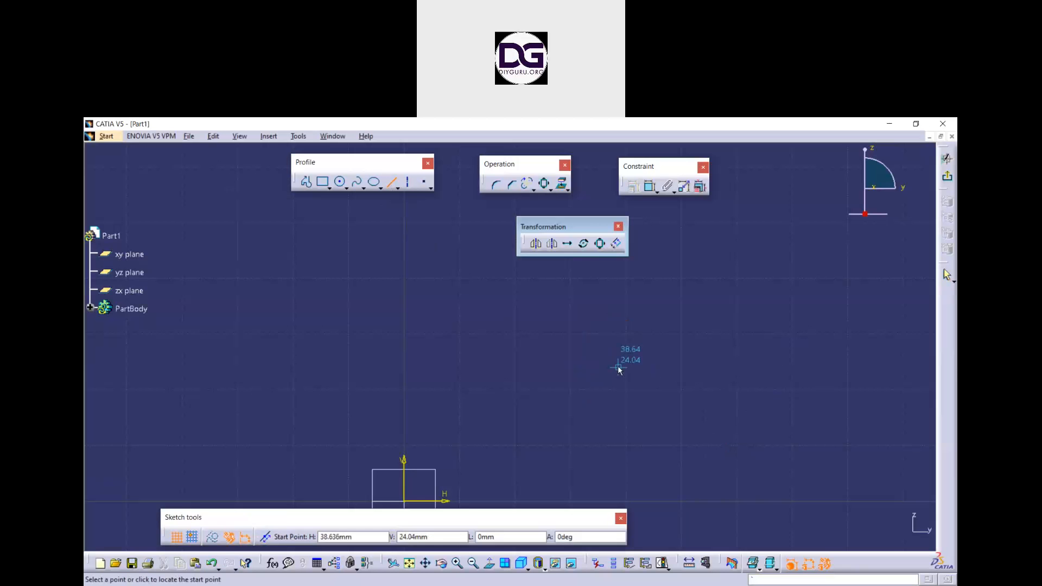
{"action": "left_click", "coordinate": [652, 336]}
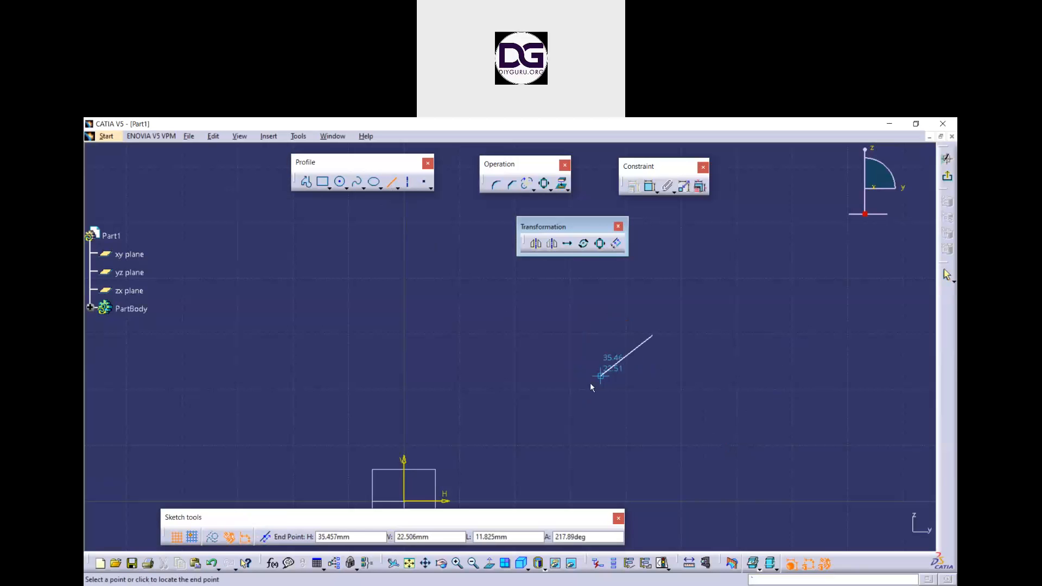
{"action": "left_click", "coordinate": [591, 383]}
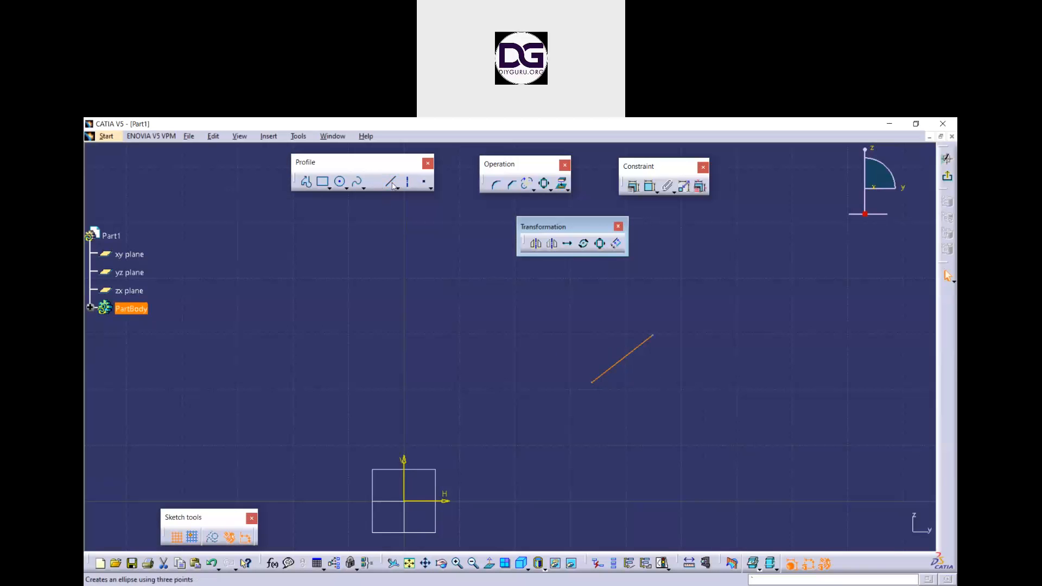
{"action": "left_click", "coordinate": [592, 383]}
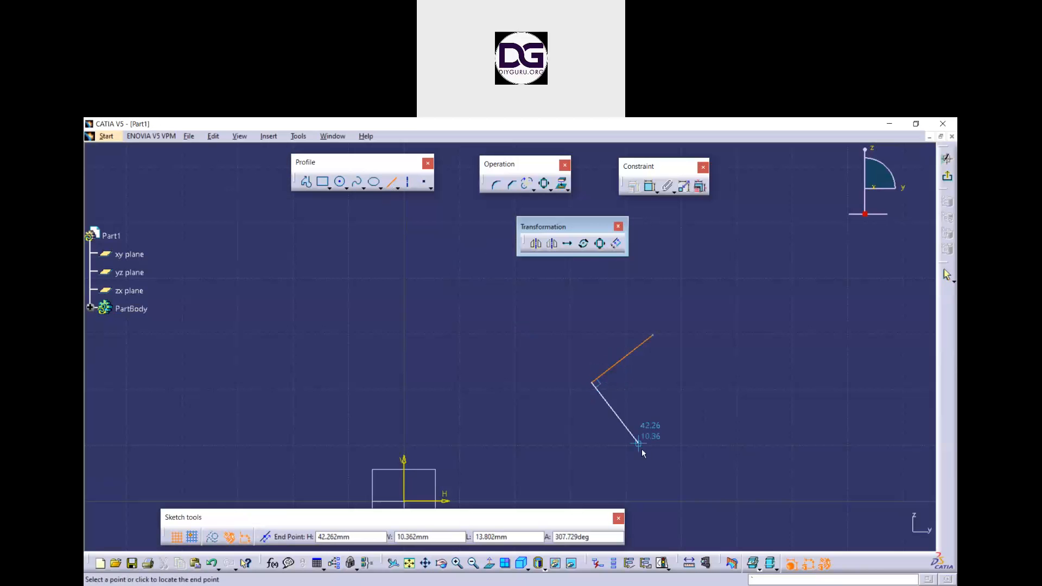
{"action": "left_click", "coordinate": [600, 445]}
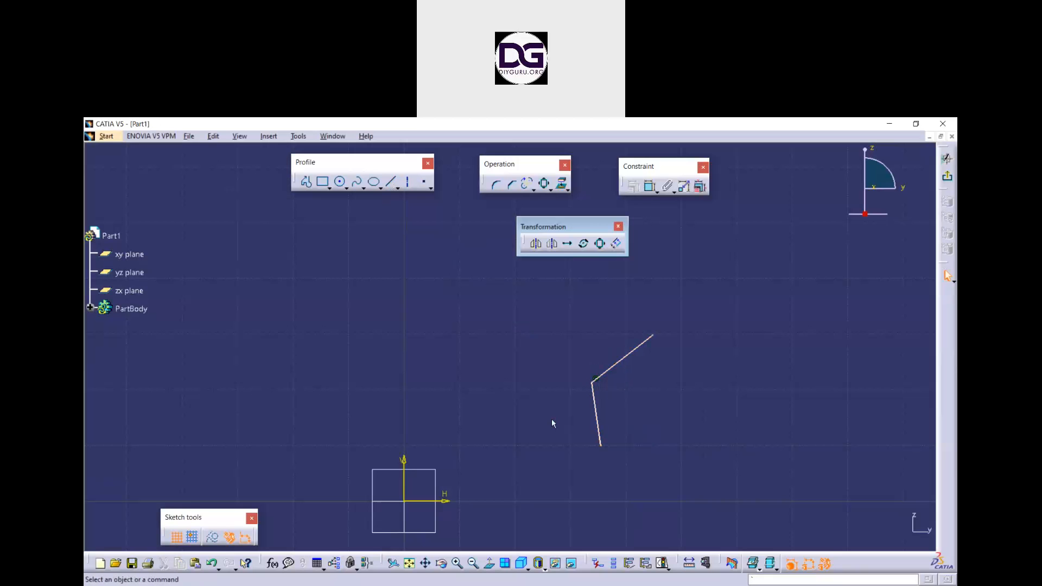
{"action": "left_click_drag", "start_coordinate": [699, 444], "coordinate": [546, 346]}
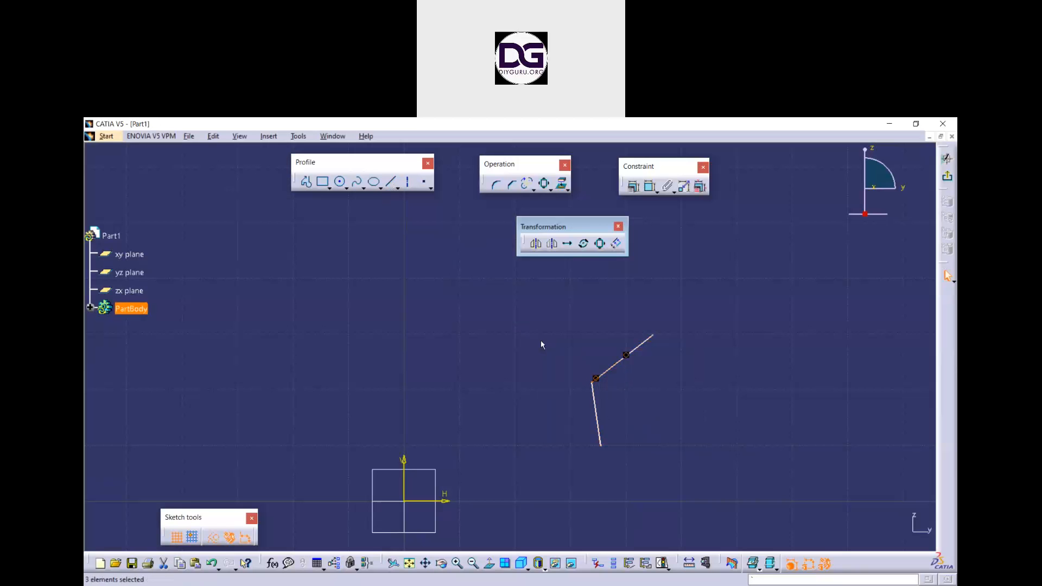
{"action": "key", "text": "Delete"}
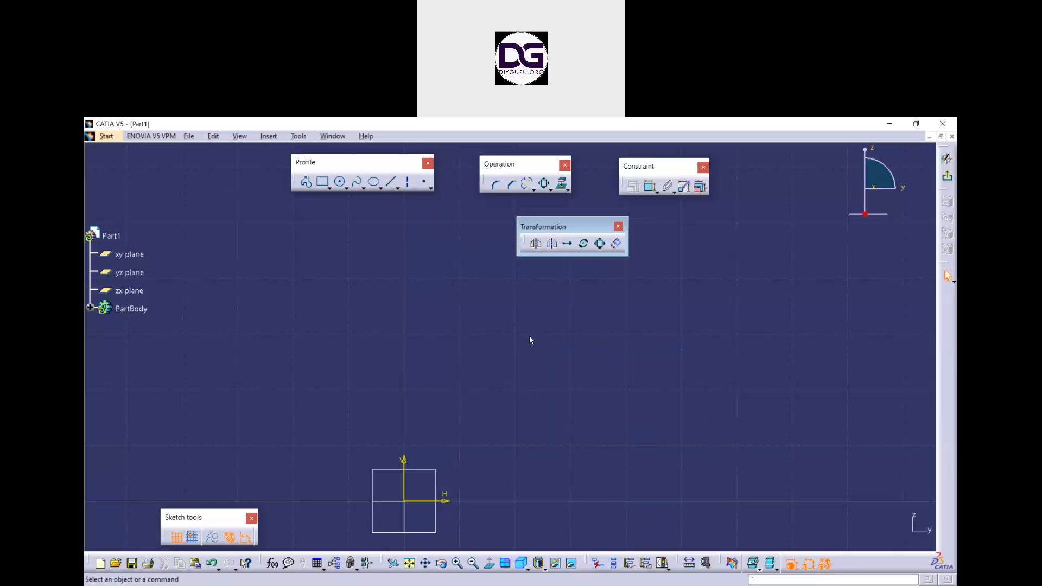
Sketch a line sloping down-left from about H 38 mm, V 35 mm, and a shorter vertical line down from its lower end
{"action": "left_click", "coordinate": [392, 184]}
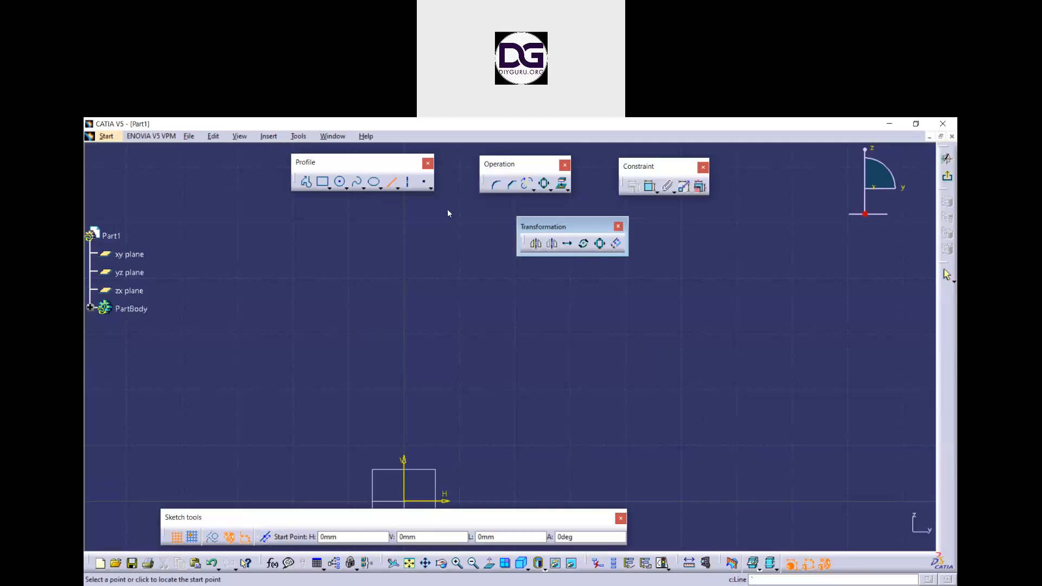
{"action": "left_click", "coordinate": [608, 309]}
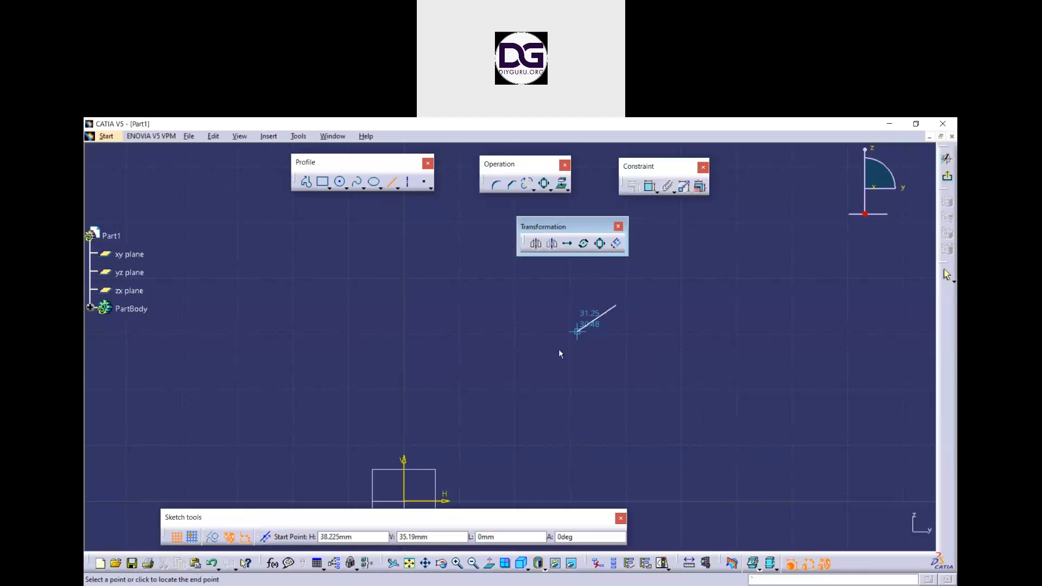
{"action": "left_click", "coordinate": [541, 374]}
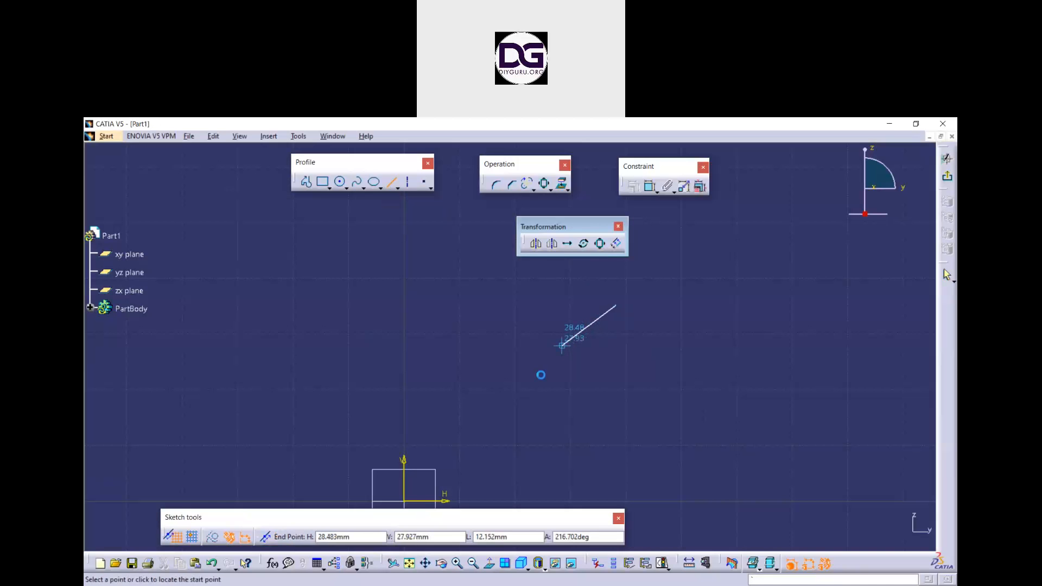
{"action": "left_click", "coordinate": [541, 374]}
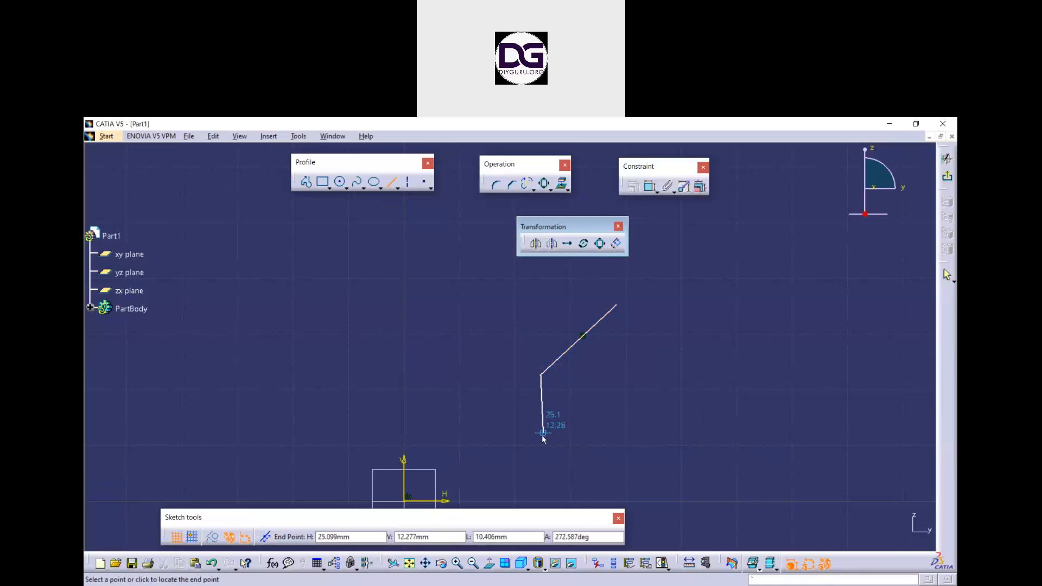
{"action": "left_click", "coordinate": [542, 434]}
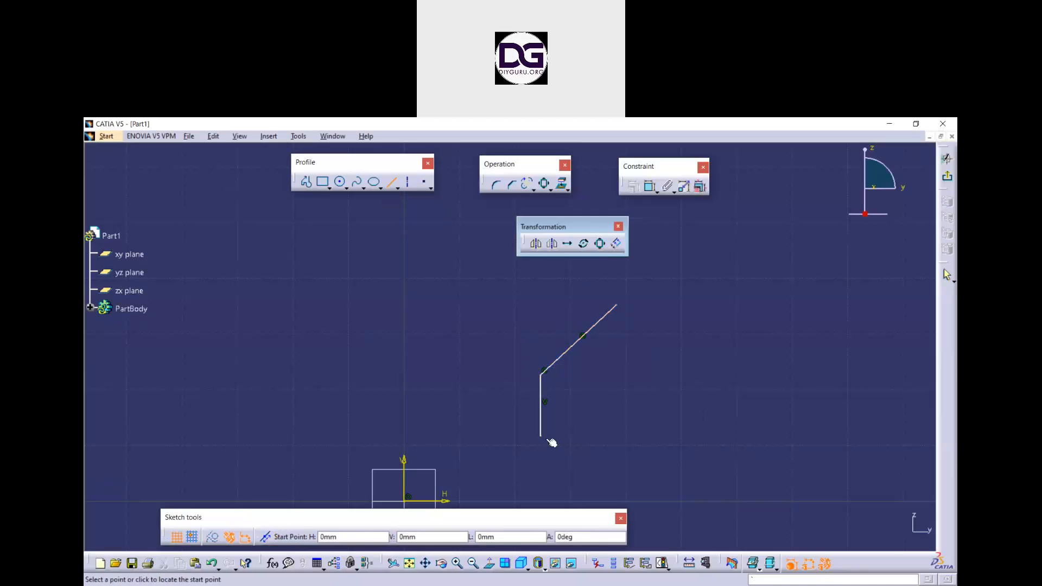
Close the two lines into a pentagon with three more lines, its other corners lying below and to the right
{"action": "left_click", "coordinate": [543, 435]}
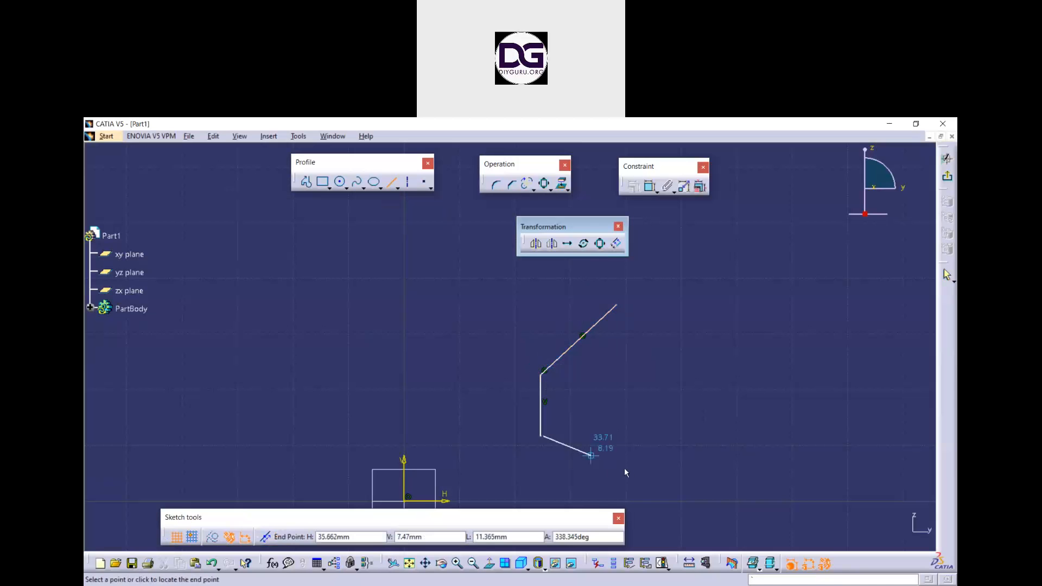
{"action": "left_click", "coordinate": [645, 478]}
{"action": "left_click", "coordinate": [645, 475]}
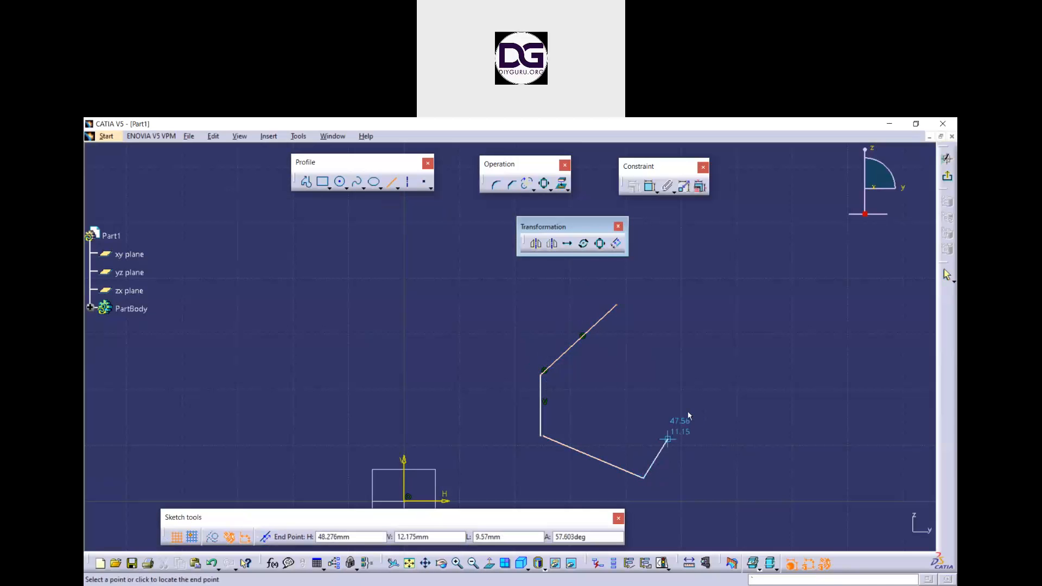
{"action": "left_click", "coordinate": [690, 408]}
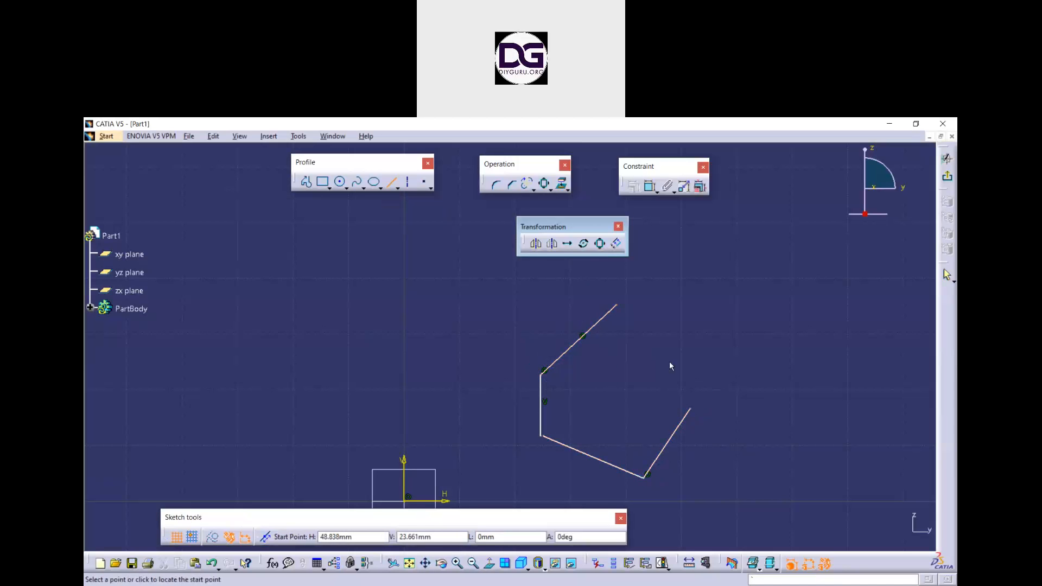
{"action": "left_click", "coordinate": [618, 305]}
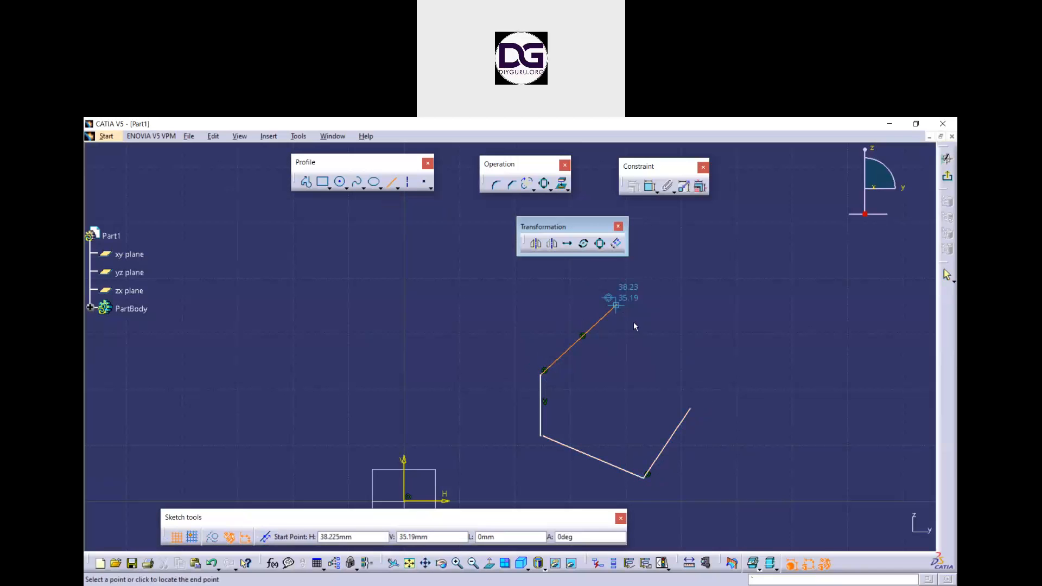
{"action": "left_click", "coordinate": [692, 405]}
{"action": "left_click", "coordinate": [732, 432]}
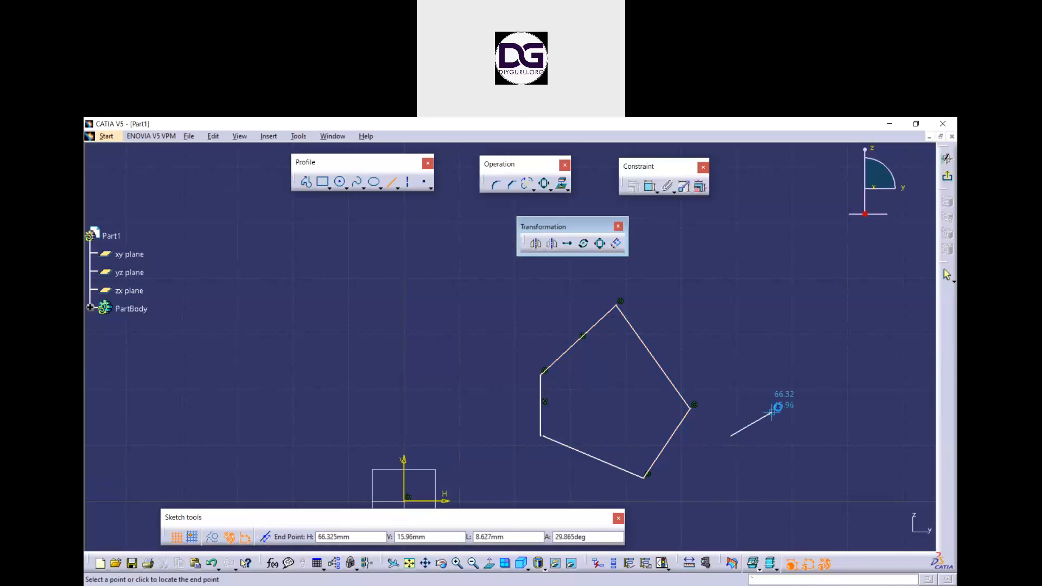
{"action": "key", "text": "Escape"}
Offset the pentagon's long upper-right side inward and set the offset distance to 5 mm
{"action": "mouse_move", "coordinate": [757, 410]}
{"action": "middle_mouse_down"}
{"action": "mouse_move", "coordinate": [766, 388]}
{"action": "mouse_move", "coordinate": [746, 377]}
{"action": "middle_mouse_up"}
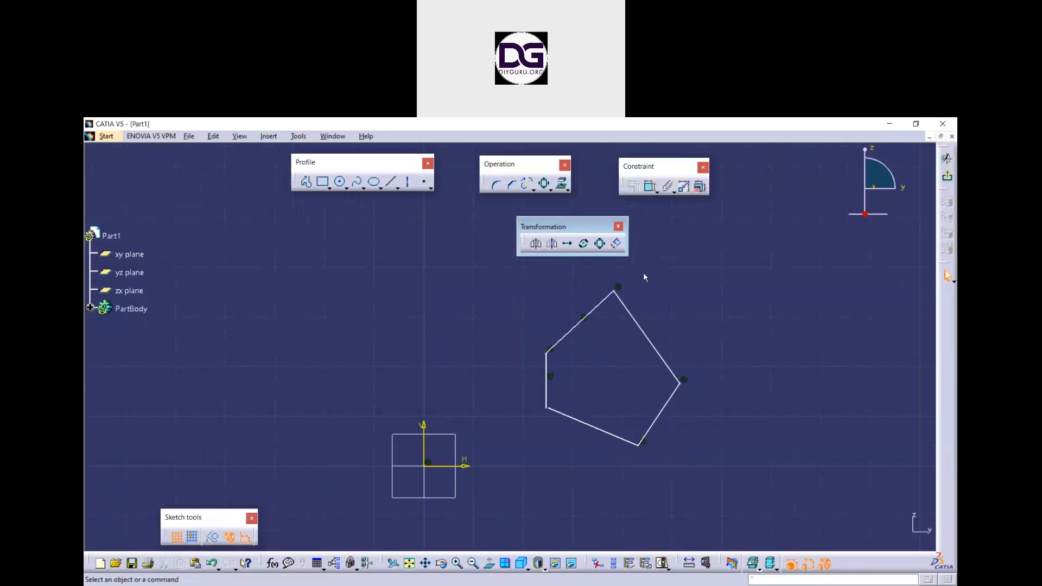
{"action": "left_click", "coordinate": [616, 244]}
{"action": "left_click", "coordinate": [640, 320]}
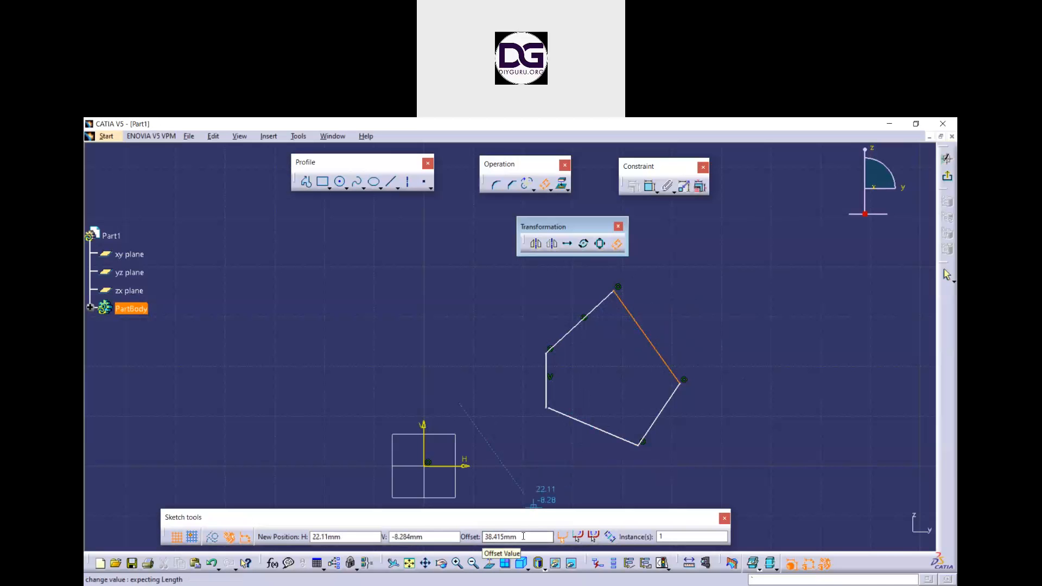
{"action": "left_click", "coordinate": [624, 358]}
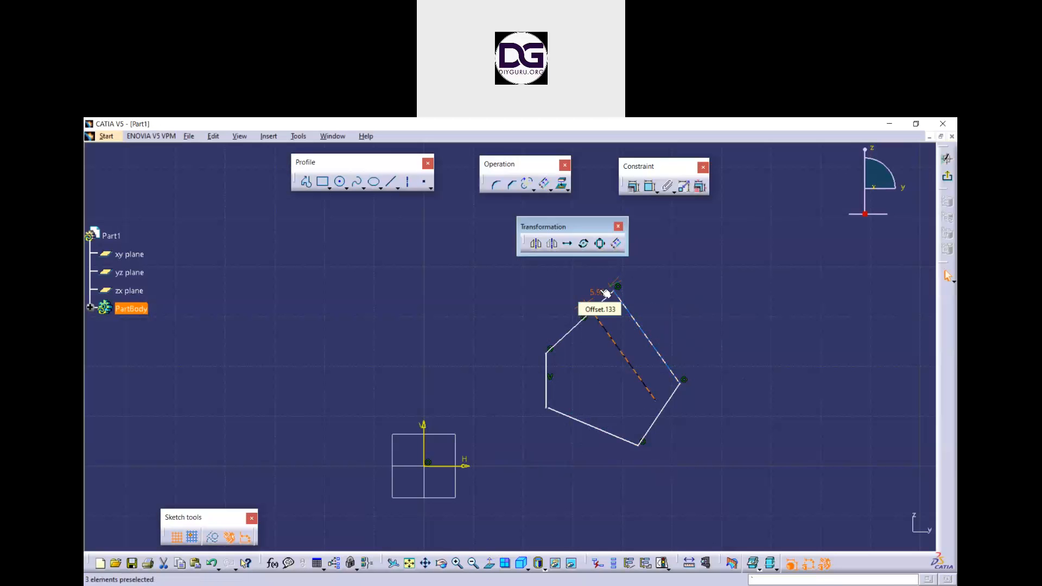
{"action": "double_click", "coordinate": [604, 295]}
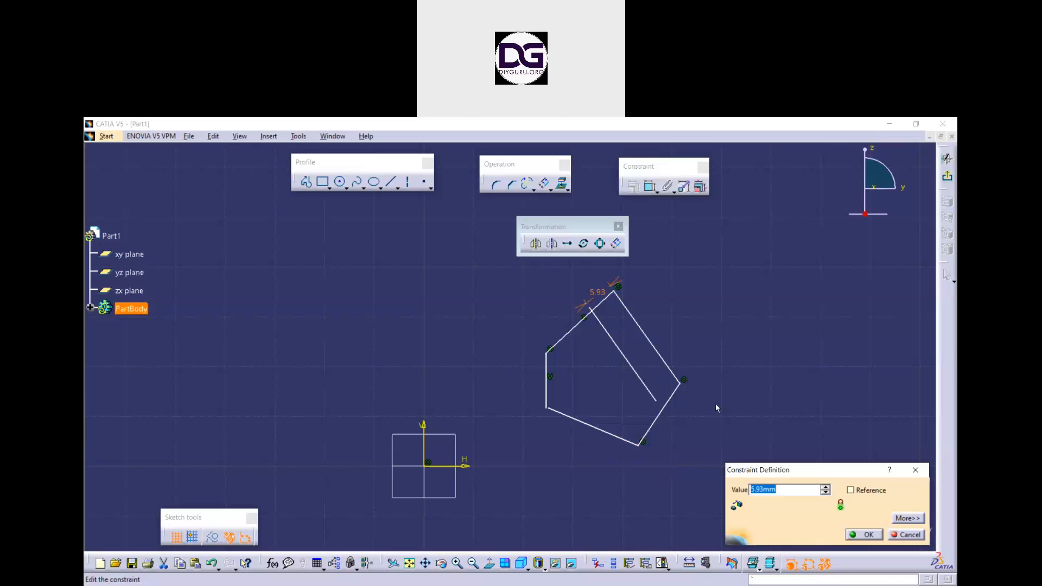
{"action": "type", "text": "5"}
{"action": "key", "text": "Return"}
Offset the pentagon's vertical side outward, toward the V axis, by 5 mm
{"action": "left_click", "coordinate": [617, 245]}
{"action": "left_click", "coordinate": [551, 385]}
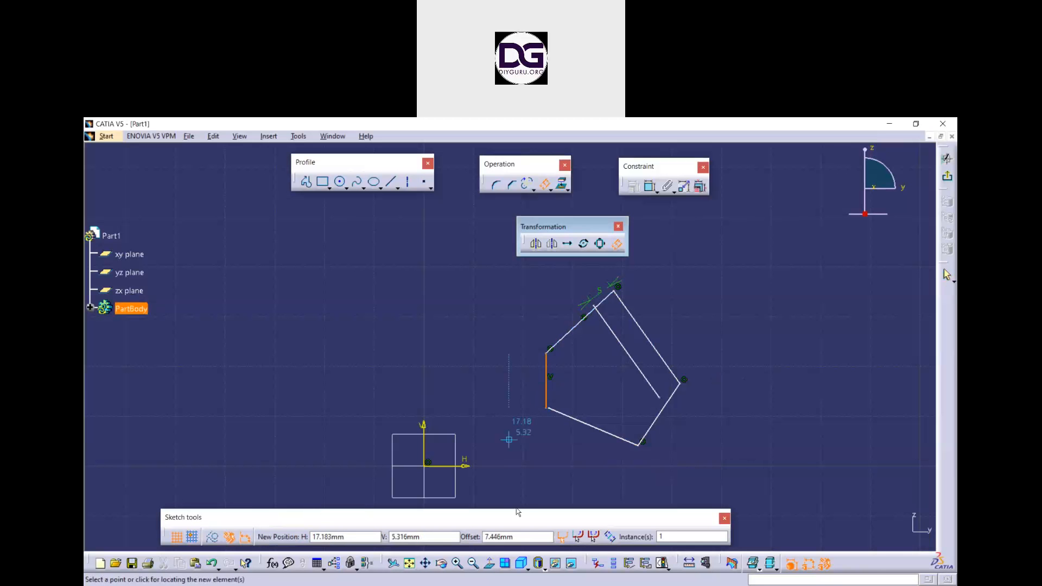
{"action": "left_click_drag", "start_coordinate": [514, 536], "coordinate": [478, 535]}
{"action": "type", "text": "5"}
{"action": "key", "text": "Return"}
{"action": "left_click", "coordinate": [491, 488]}
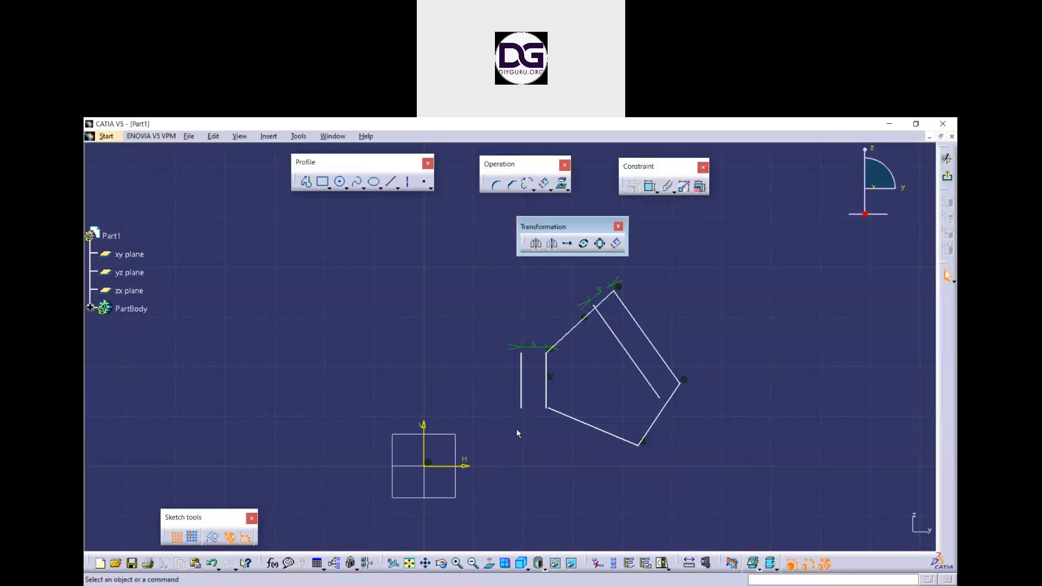
Delete the pentagon and its offset lines from the sketch and close the Transformation toolbar
{"action": "left_click_drag", "start_coordinate": [730, 461], "coordinate": [477, 277]}
{"action": "key", "text": "Delete"}
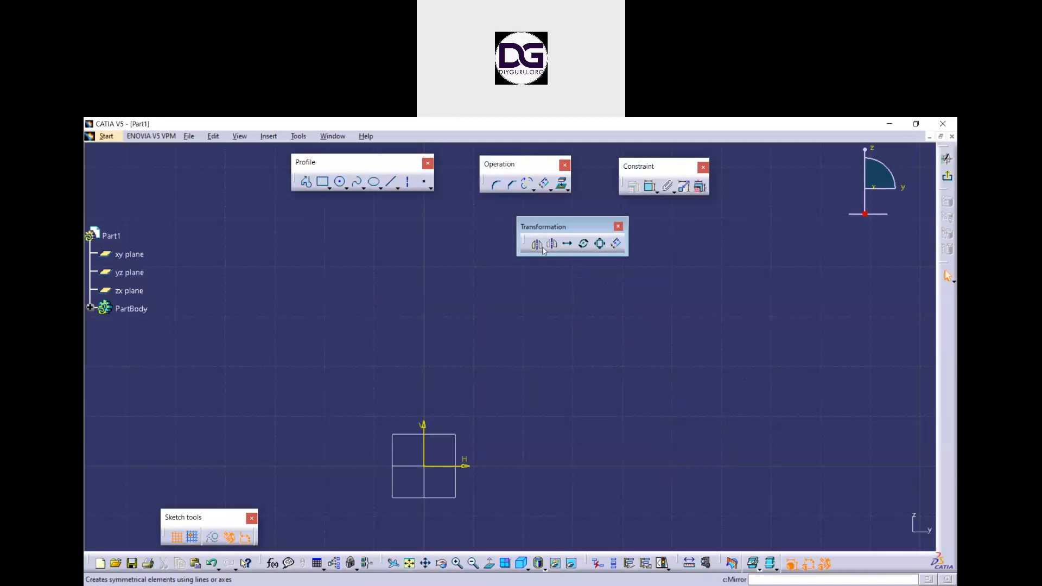
{"action": "left_click", "coordinate": [618, 225]}
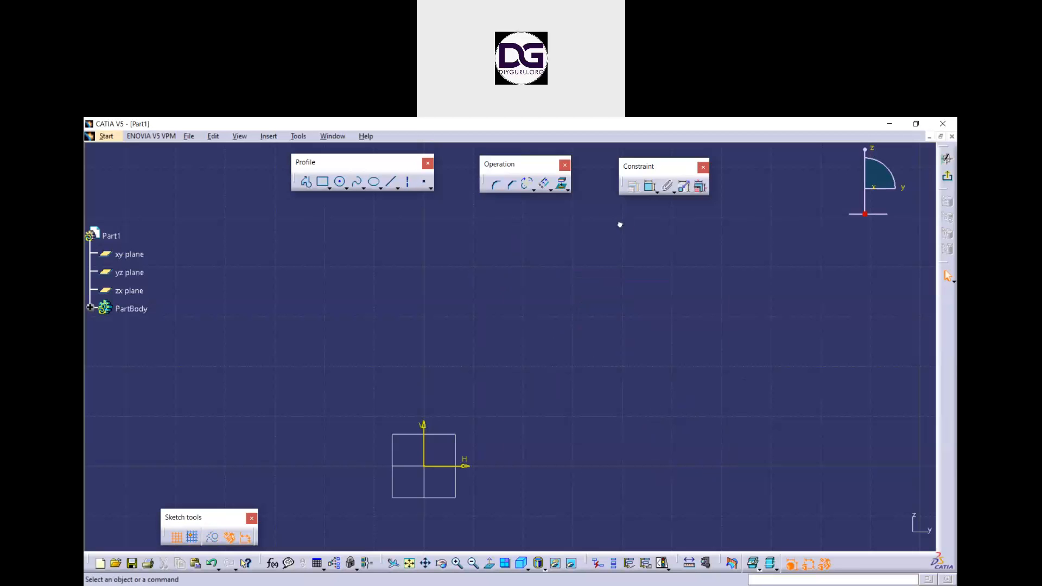
Show the 3D Geometry tools as a separate floating toolbar to view them, and close it again
{"action": "left_click", "coordinate": [567, 190]}
{"action": "left_click_drag", "start_coordinate": [573, 205], "coordinate": [559, 235]}
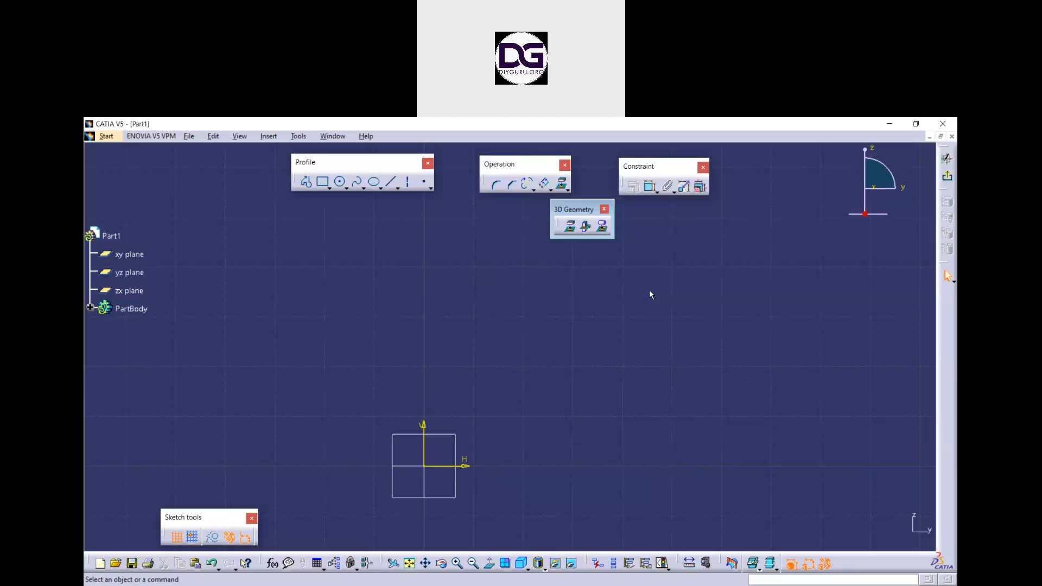
{"action": "left_click", "coordinate": [604, 210]}
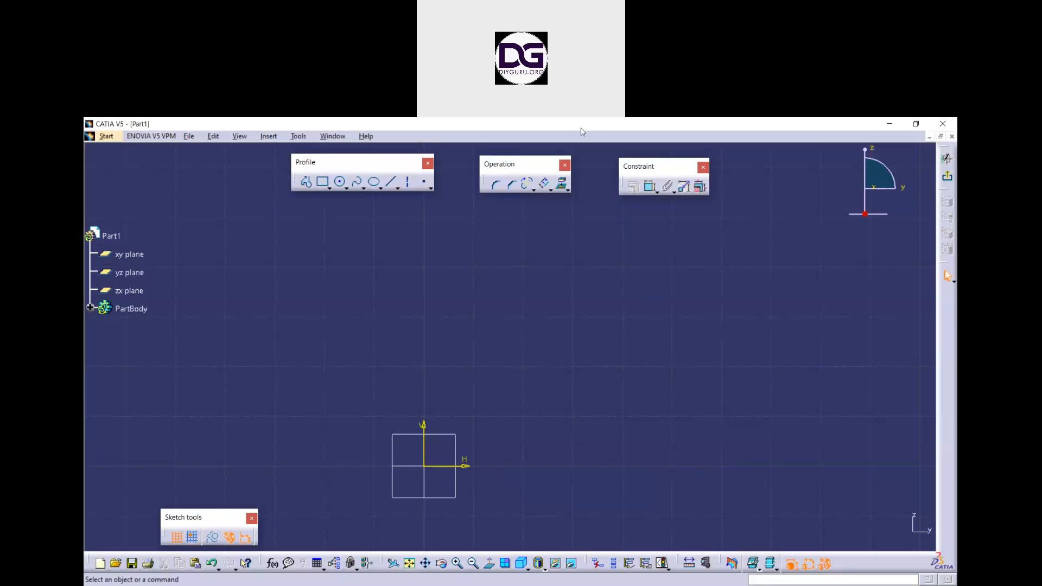
{"action": "left_click", "coordinate": [499, 243]}
{"action": "left_click", "coordinate": [588, 135]}
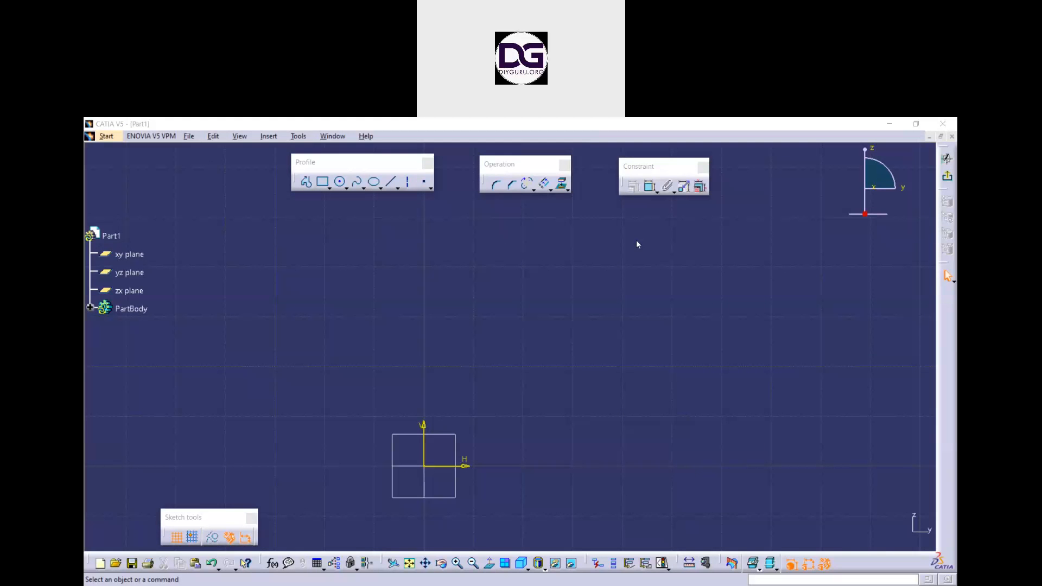